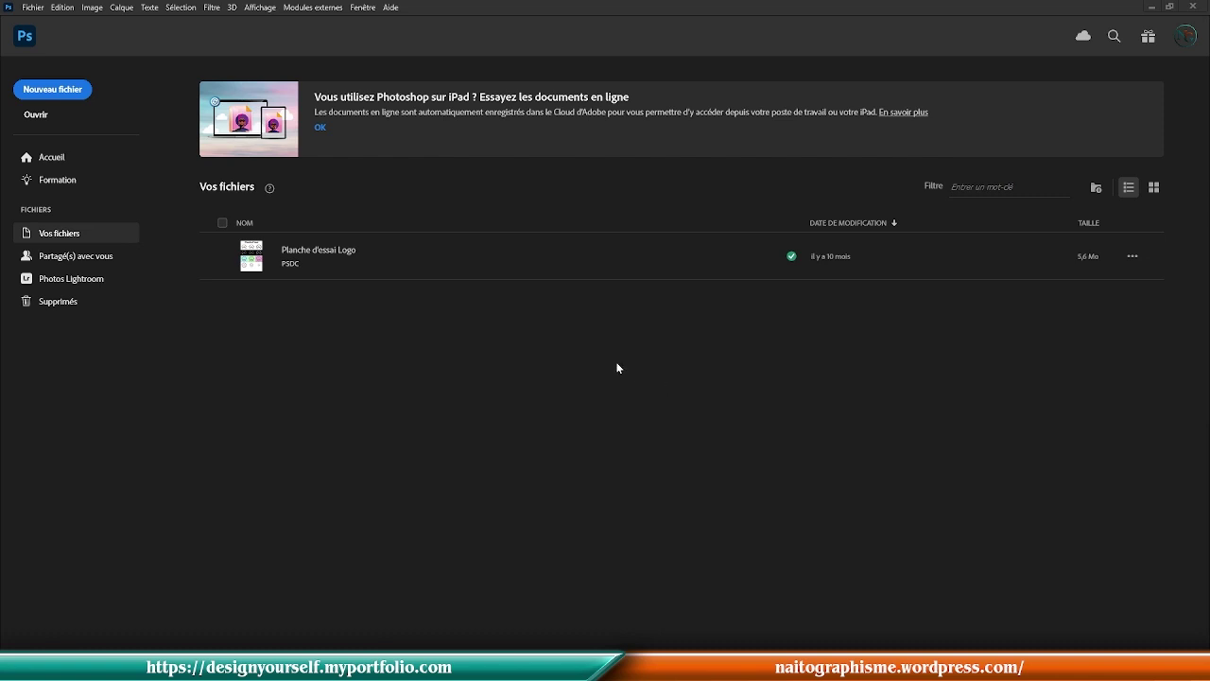
# Step: Create a new 1500 x 1100 px document at 72 ppi in RGB colour with a white background
pyautogui.click(66, 93)
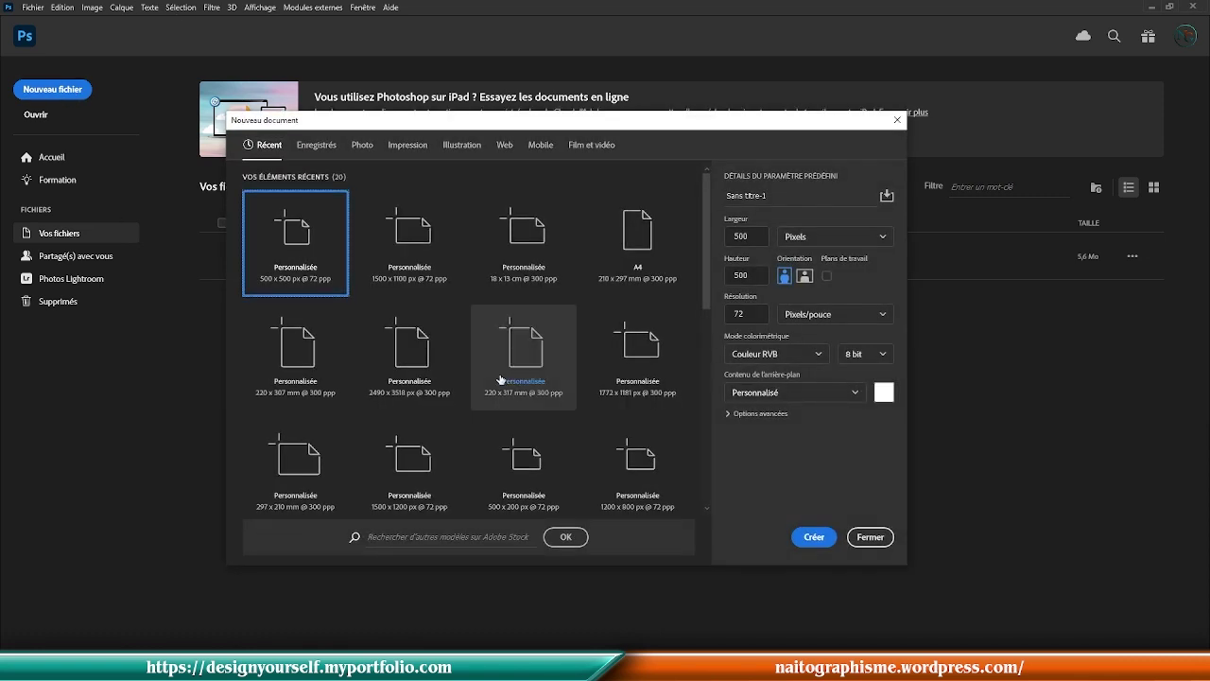
pyautogui.click(410, 235)
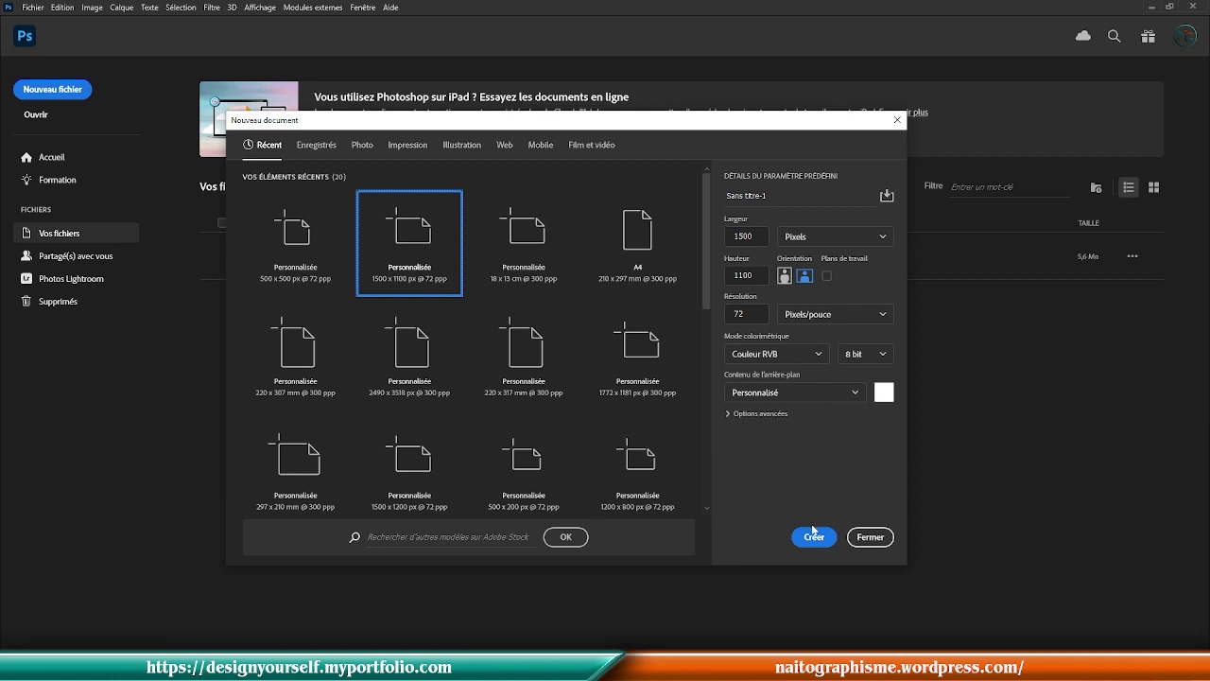
pyautogui.click(814, 536)
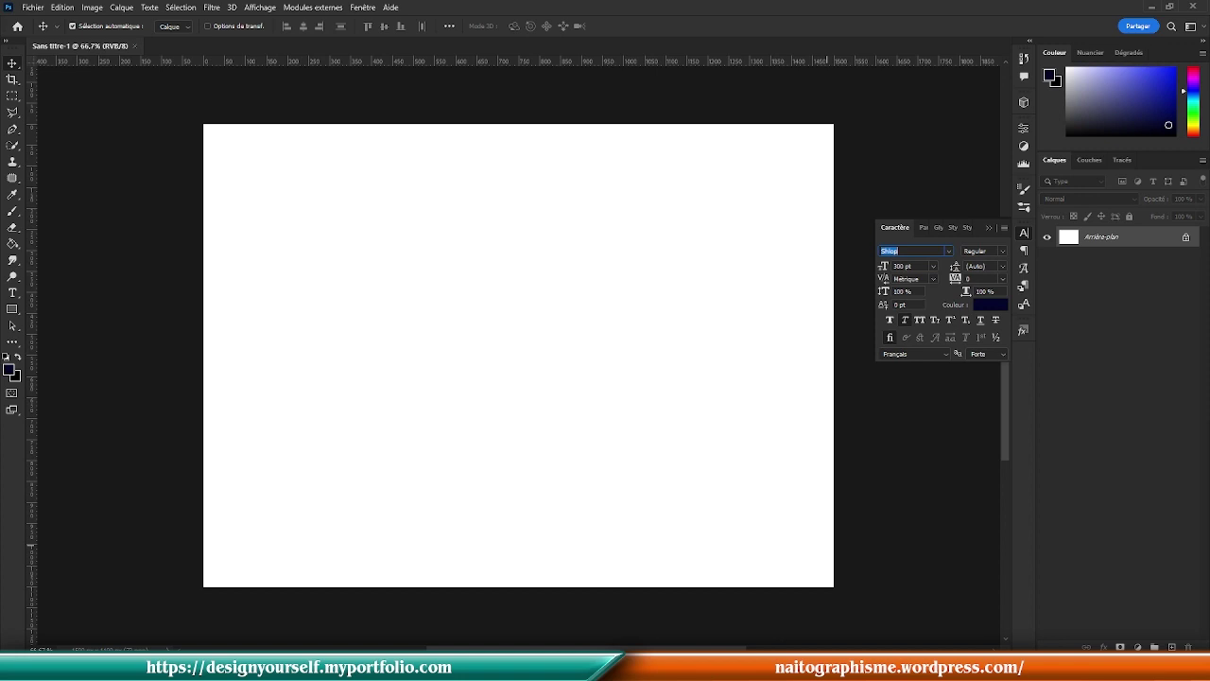
pyautogui.press('Return')
# Step: Place the skull-4507289_1920 image centred in the document and scale it to about 54.5%
pyautogui.moveTo(982, 277); pyautogui.dragTo(567, 362)
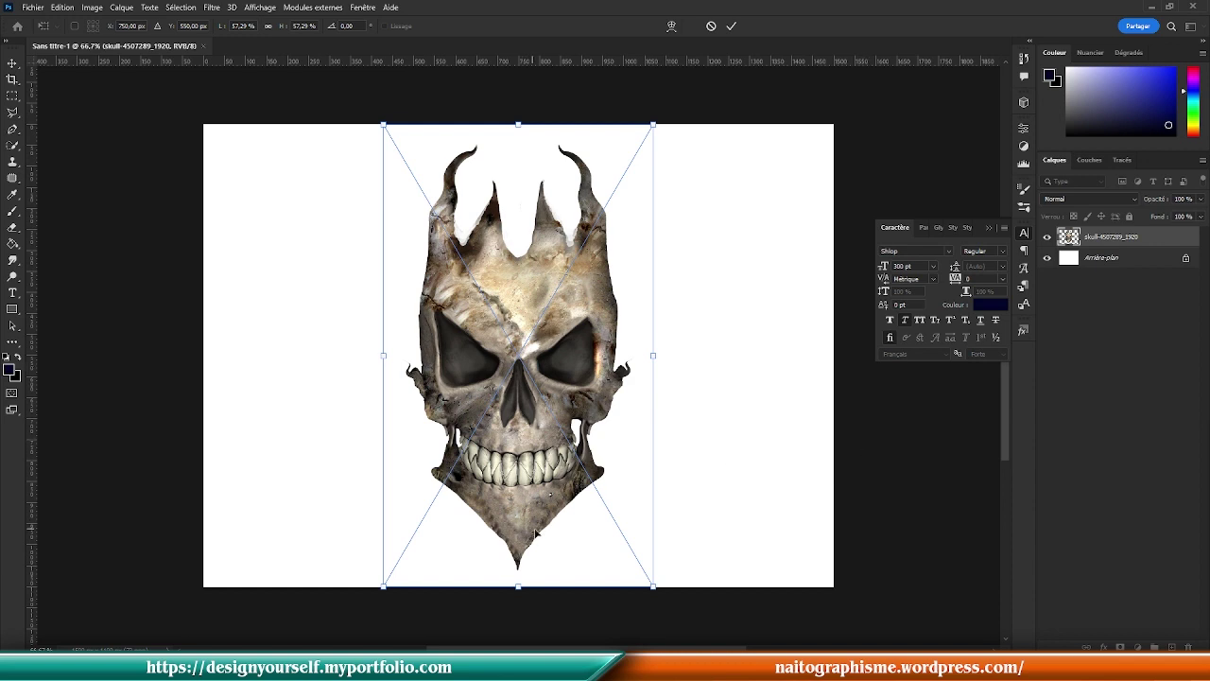
pyautogui.moveTo(519, 587); pyautogui.dragTo(545, 579)
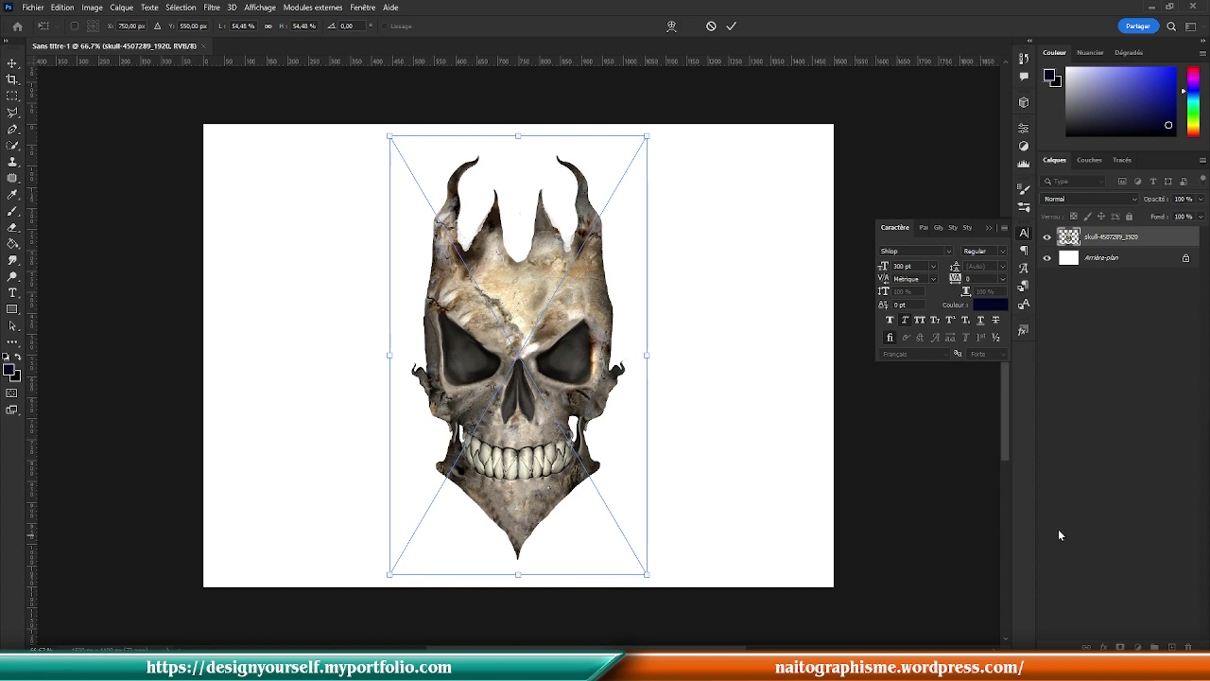
pyautogui.press('Return')
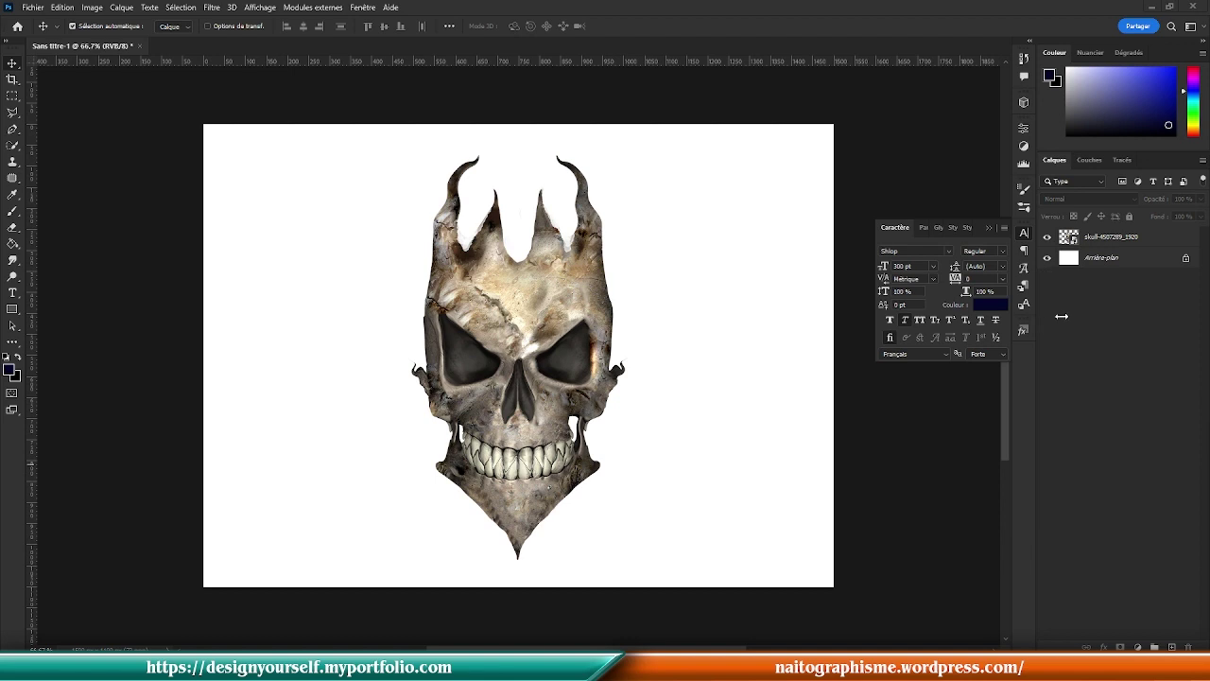
# Step: Partly desaturate the skull layer with a Hue/Saturation adjustment and collapse its smart filter list
pyautogui.click(1084, 242)
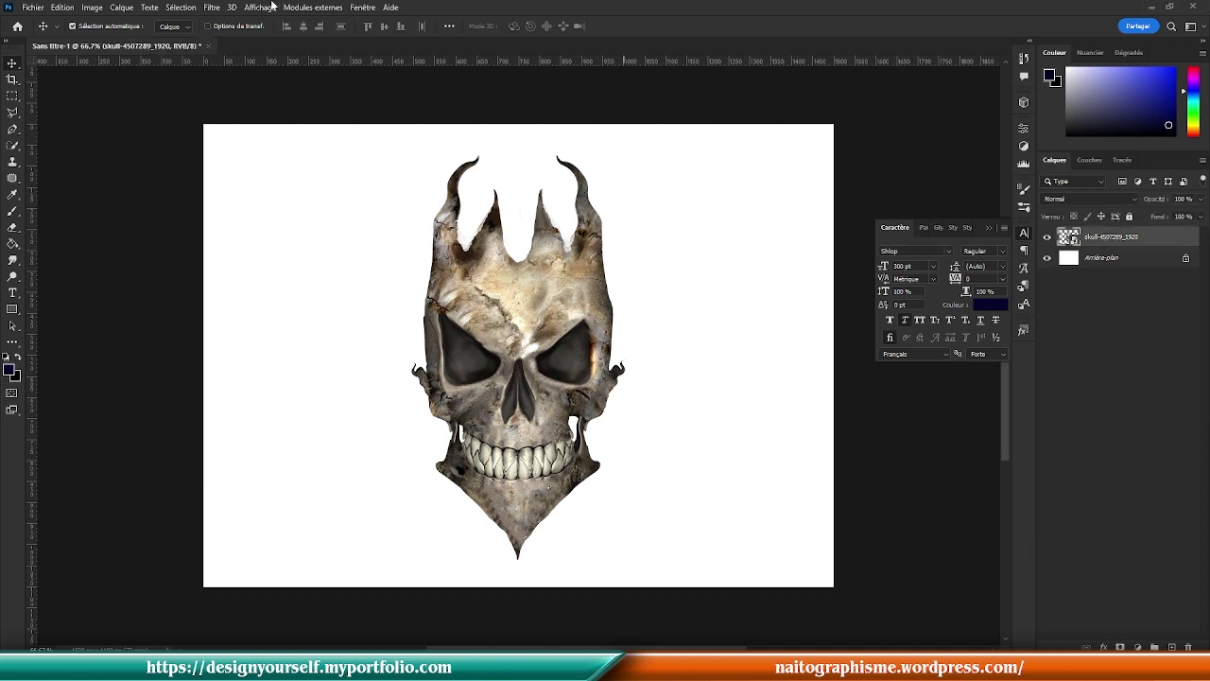
pyautogui.click(93, 11)
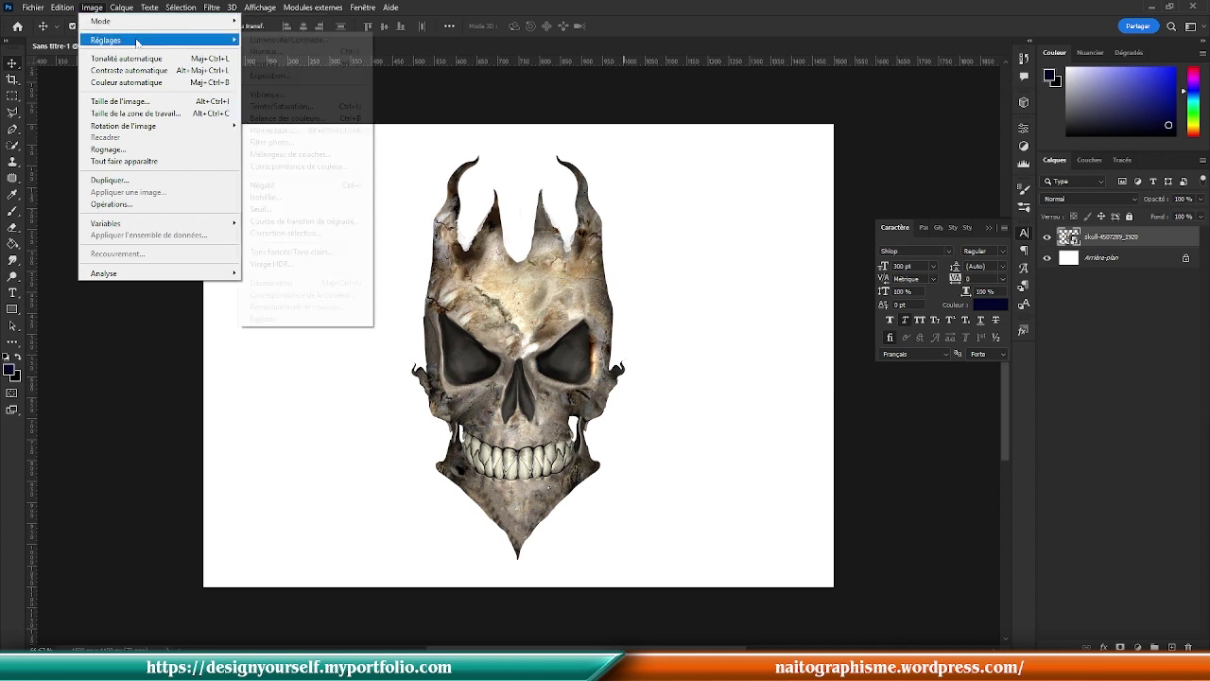
pyautogui.moveTo(139, 43)
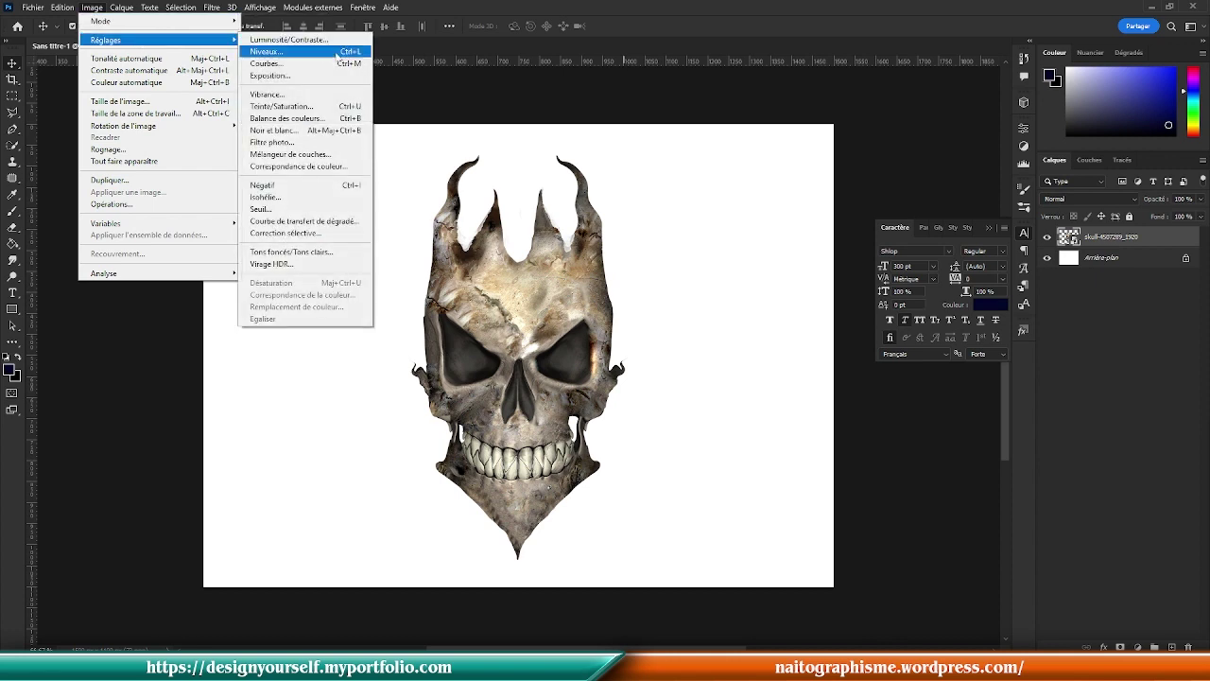
pyautogui.click(348, 107)
pyautogui.moveTo(571, 134); pyautogui.dragTo(811, 105)
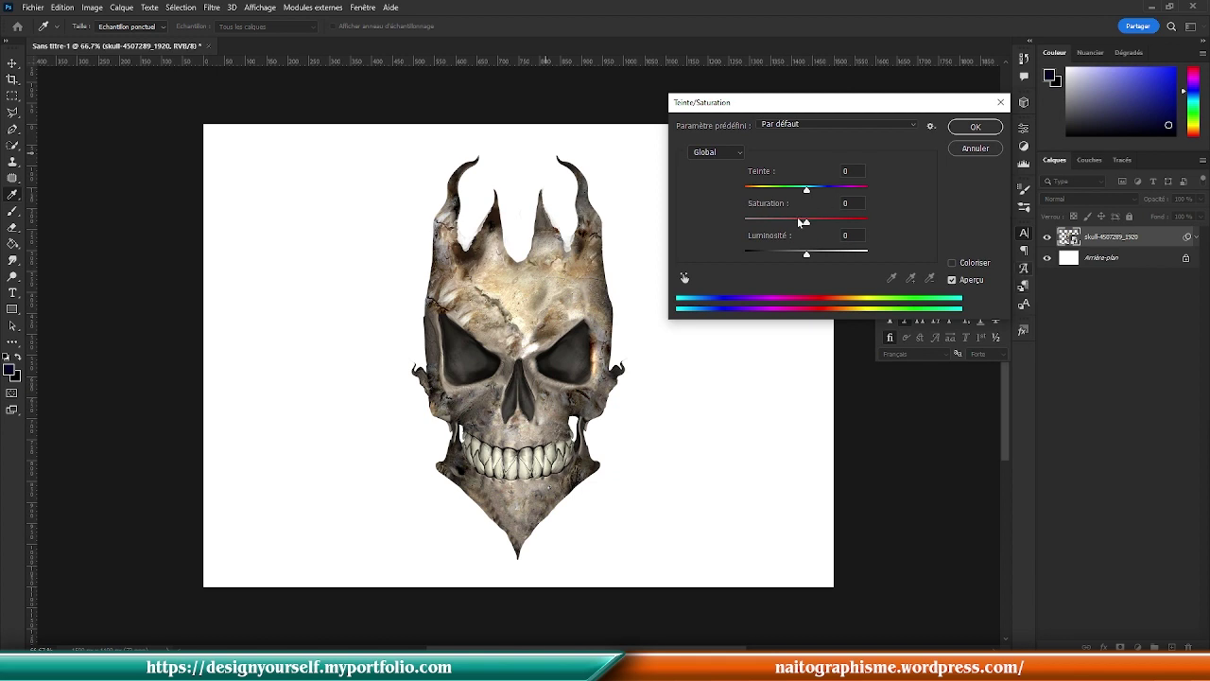
pyautogui.moveTo(806, 222); pyautogui.dragTo(777, 225)
pyautogui.click(960, 130)
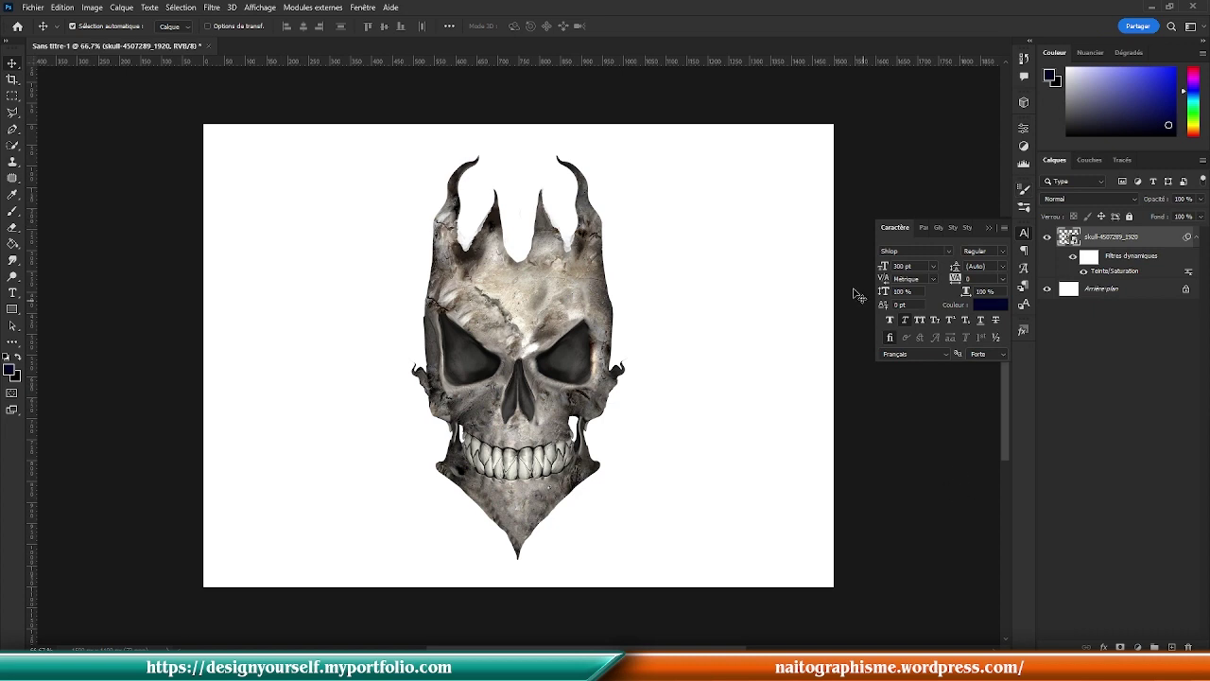
pyautogui.click(1197, 238)
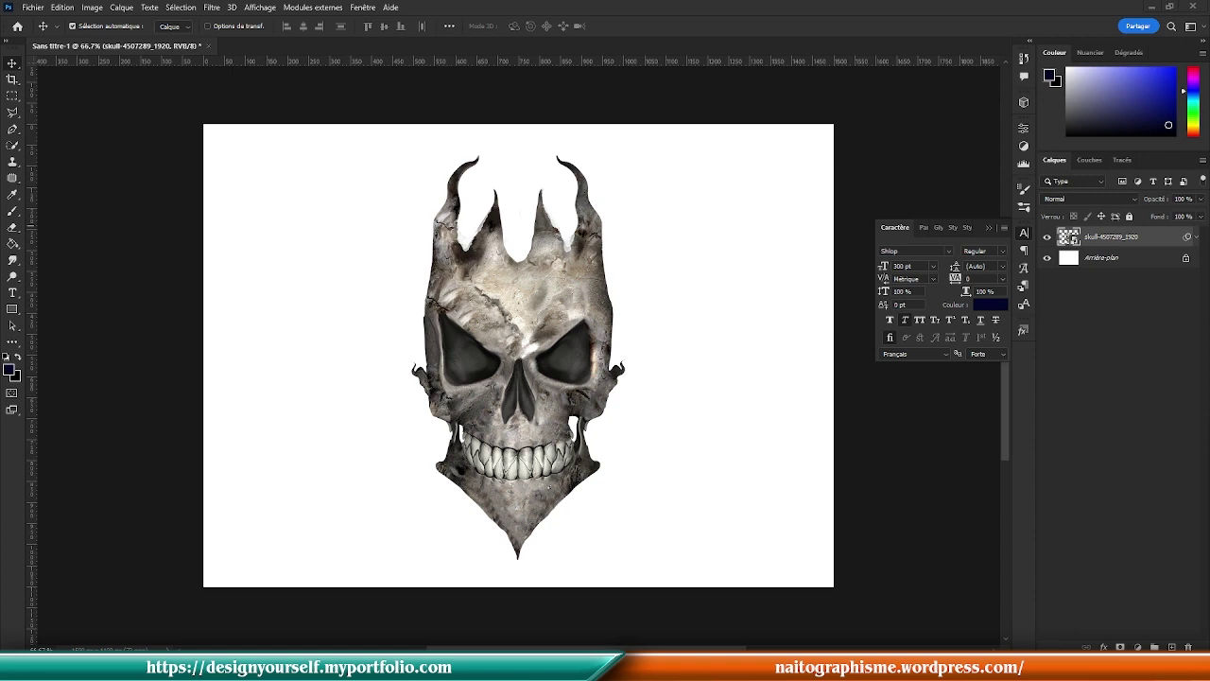
# Step: Place the katana-154939_1920 image centred above the skull and scale it to about 292%
pyautogui.moveTo(830, 351); pyautogui.dragTo(678, 378)
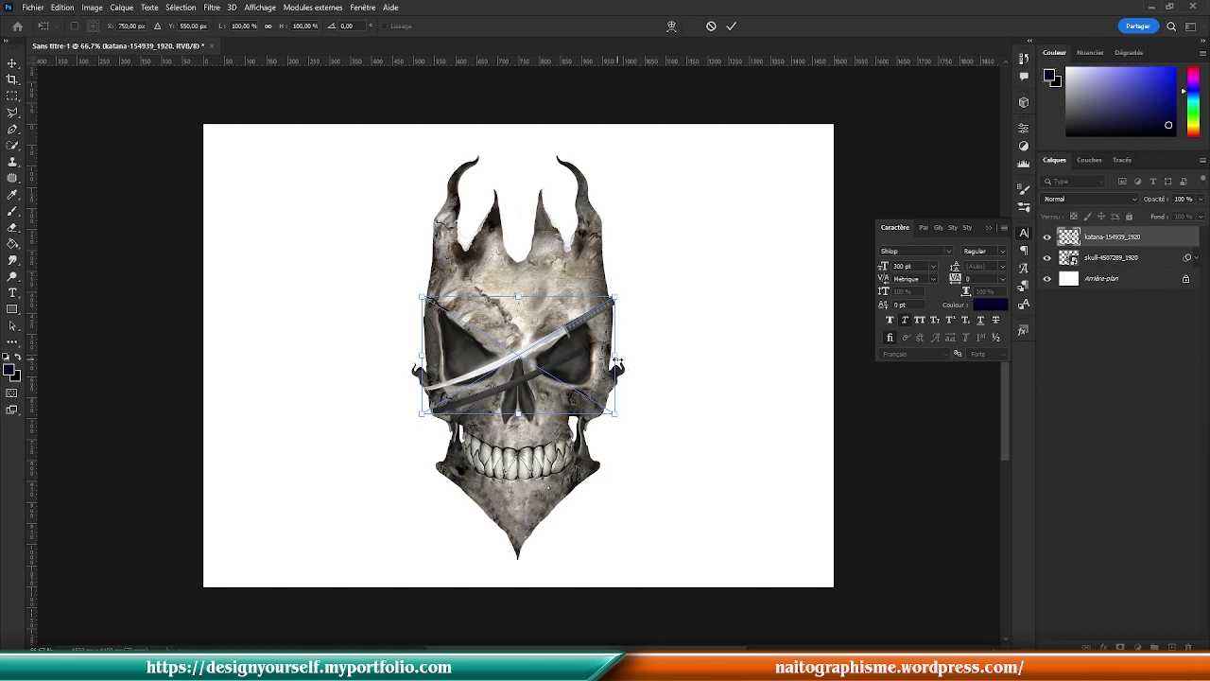
pyautogui.moveTo(616, 360); pyautogui.dragTo(800, 360)
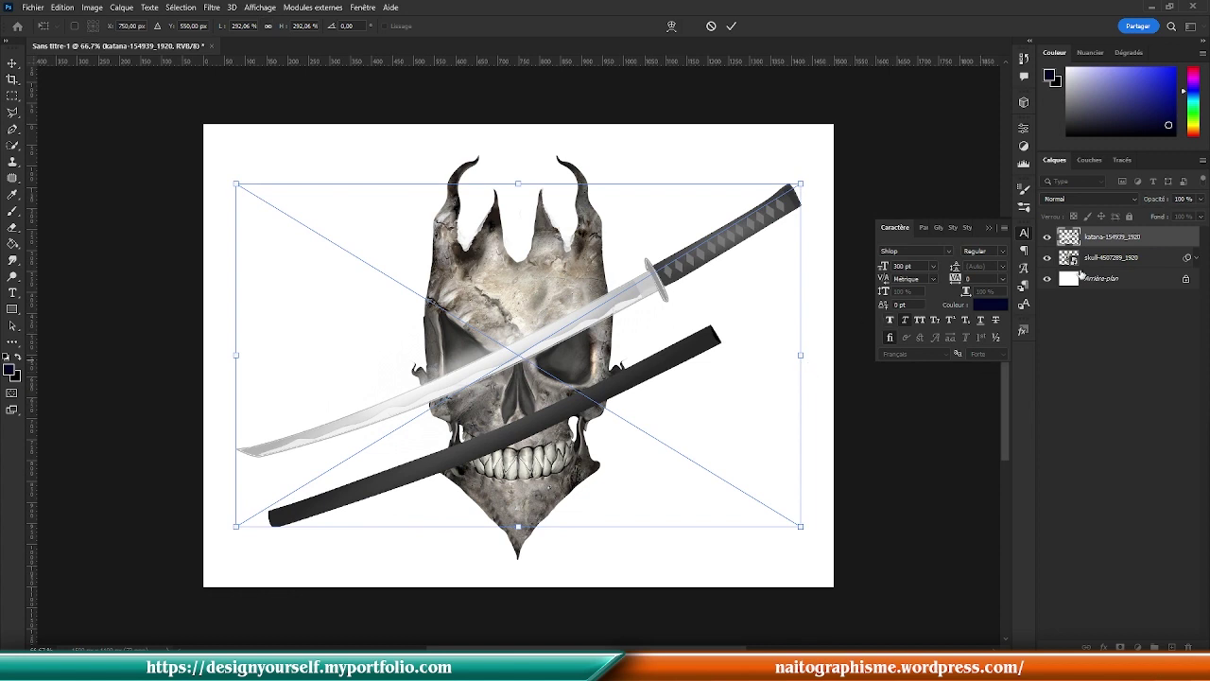
# Step: Outline the bare sword with the Polygonal Lasso and add a layer mask that hides the scabbard
pyautogui.click(13, 111)
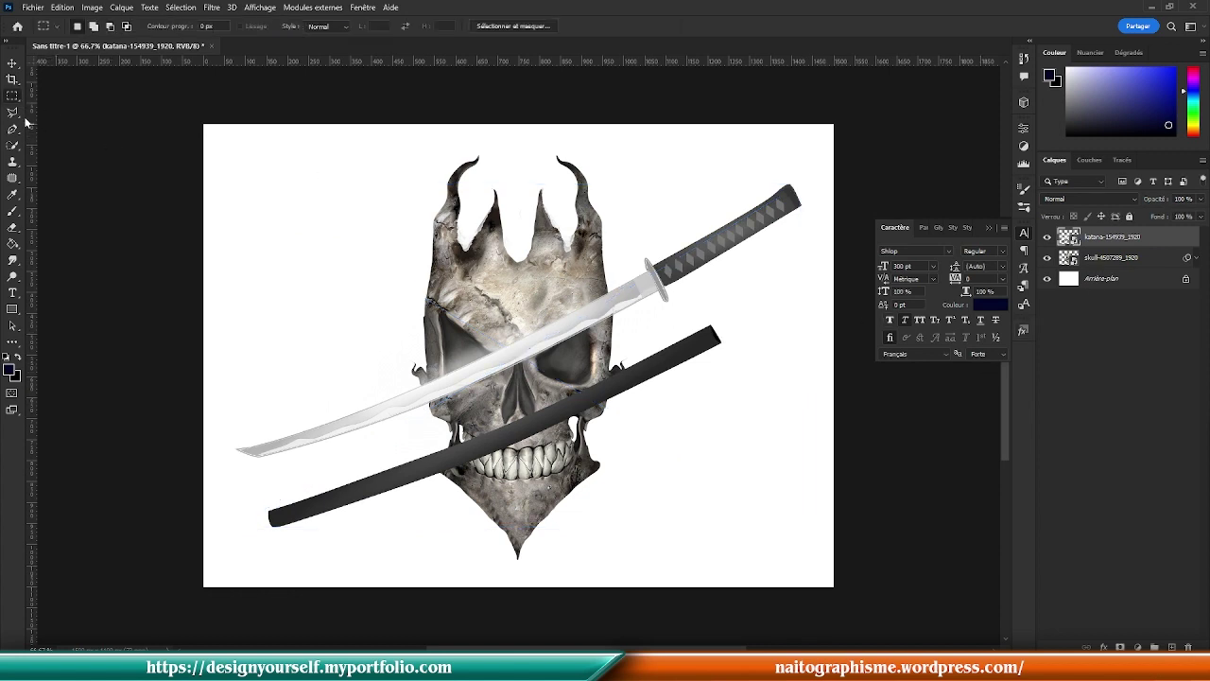
pyautogui.click(234, 504)
pyautogui.click(756, 282)
pyautogui.click(756, 350)
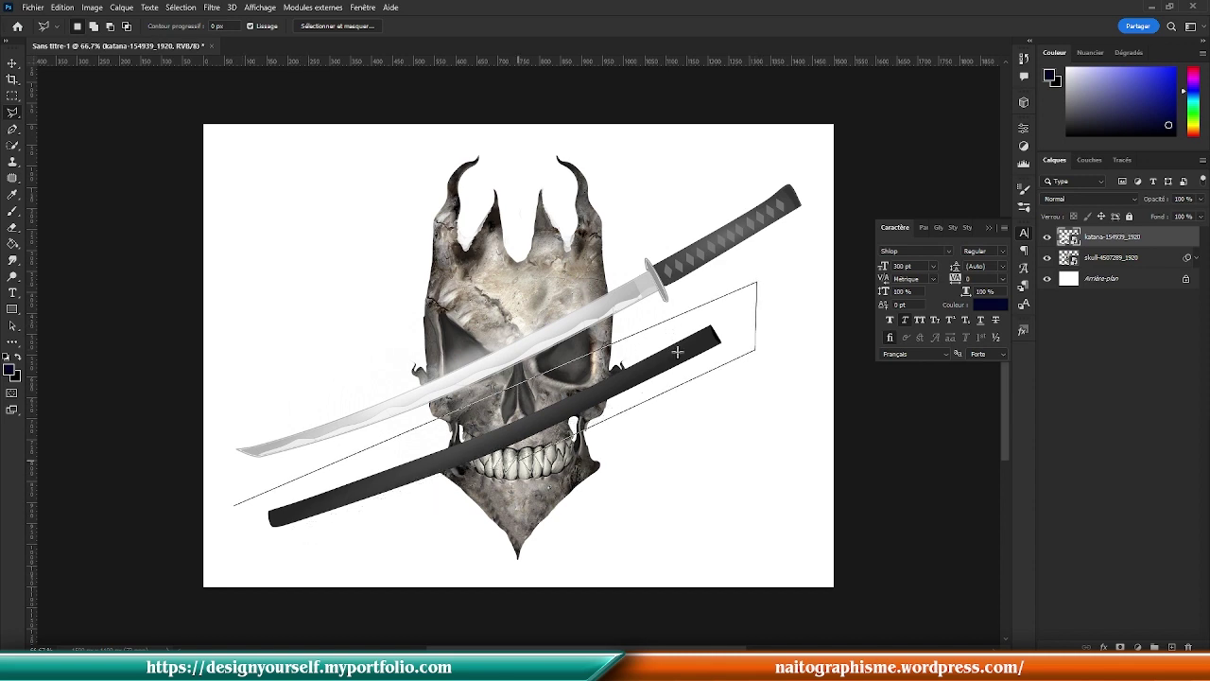
pyautogui.click(823, 181)
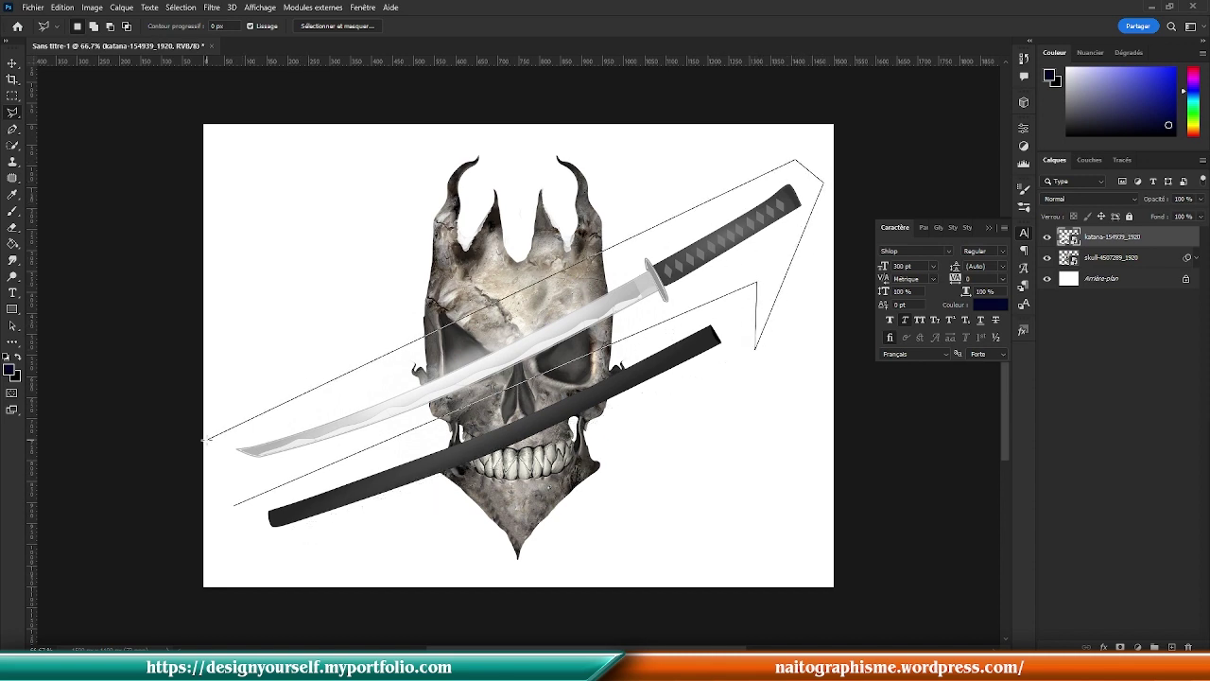
pyautogui.click(225, 426)
pyautogui.click(236, 506)
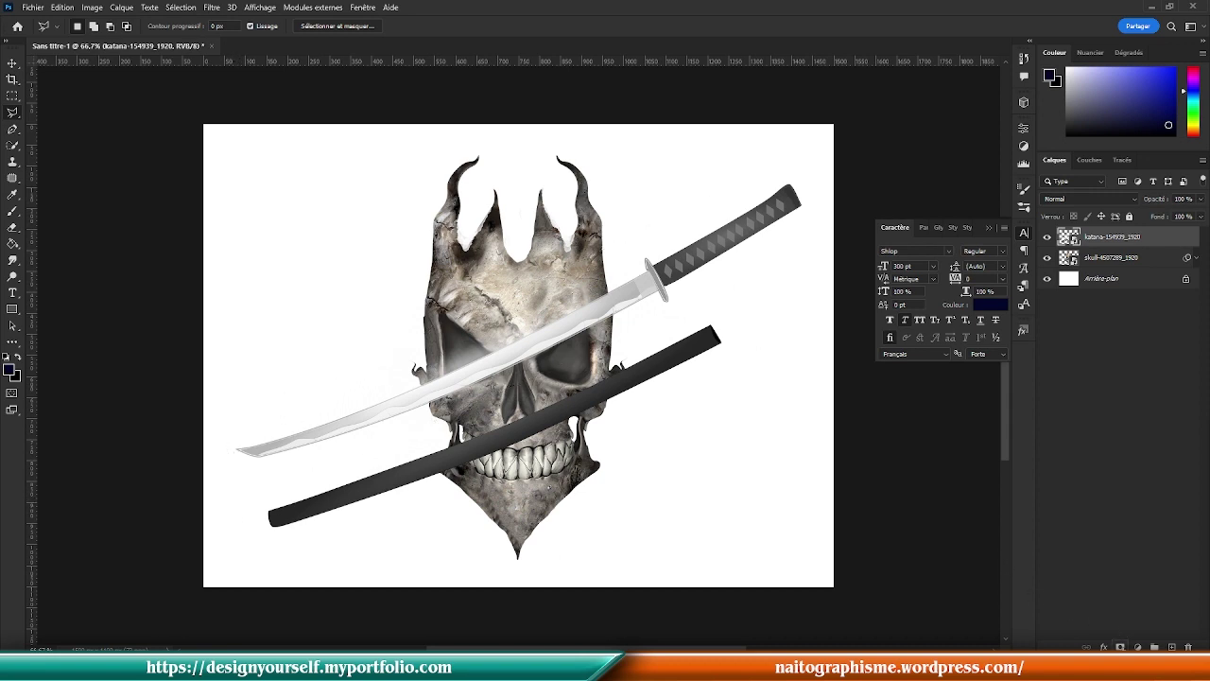
pyautogui.click(1120, 646)
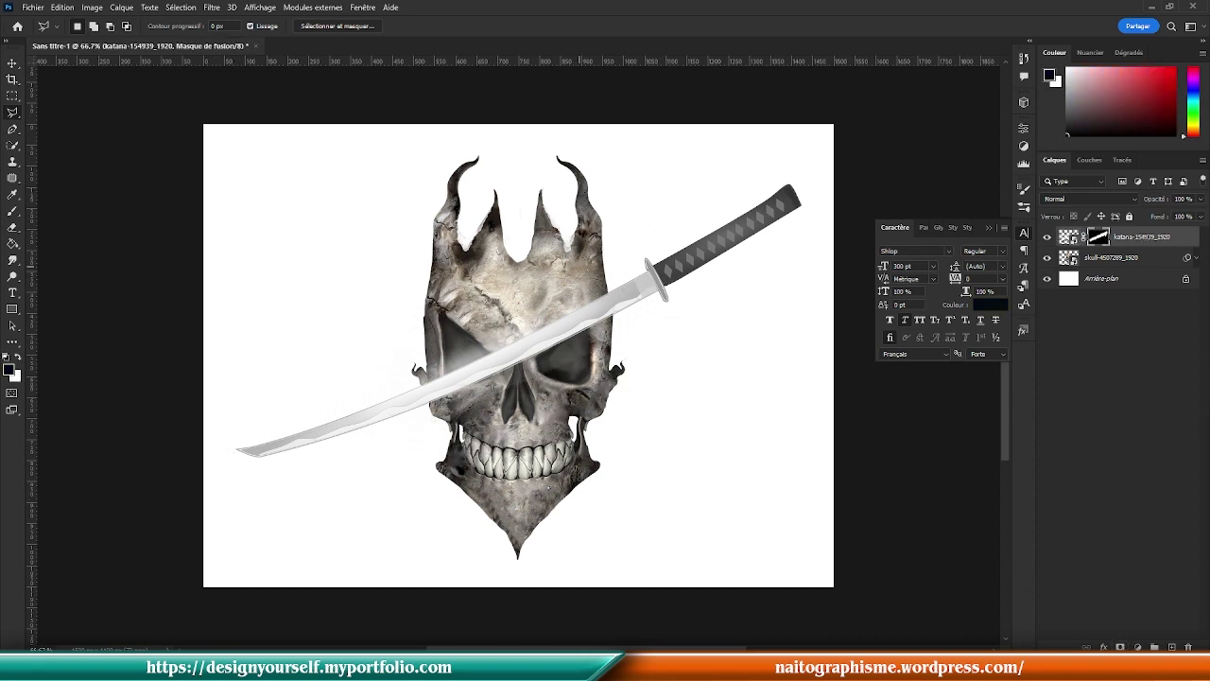
# Step: Put the katana layer beneath the skull layer and rotate it so the handle points down to the skull's lower right
pyautogui.click(15, 62)
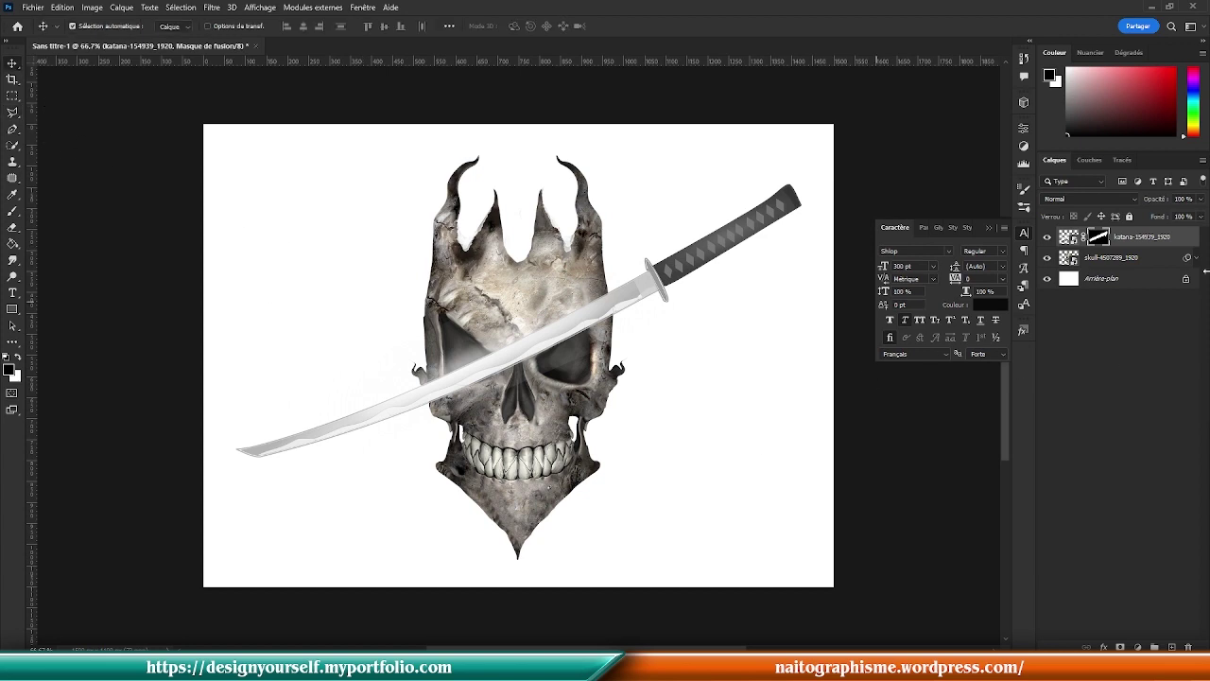
pyautogui.moveTo(1068, 239); pyautogui.dragTo(1068, 268)
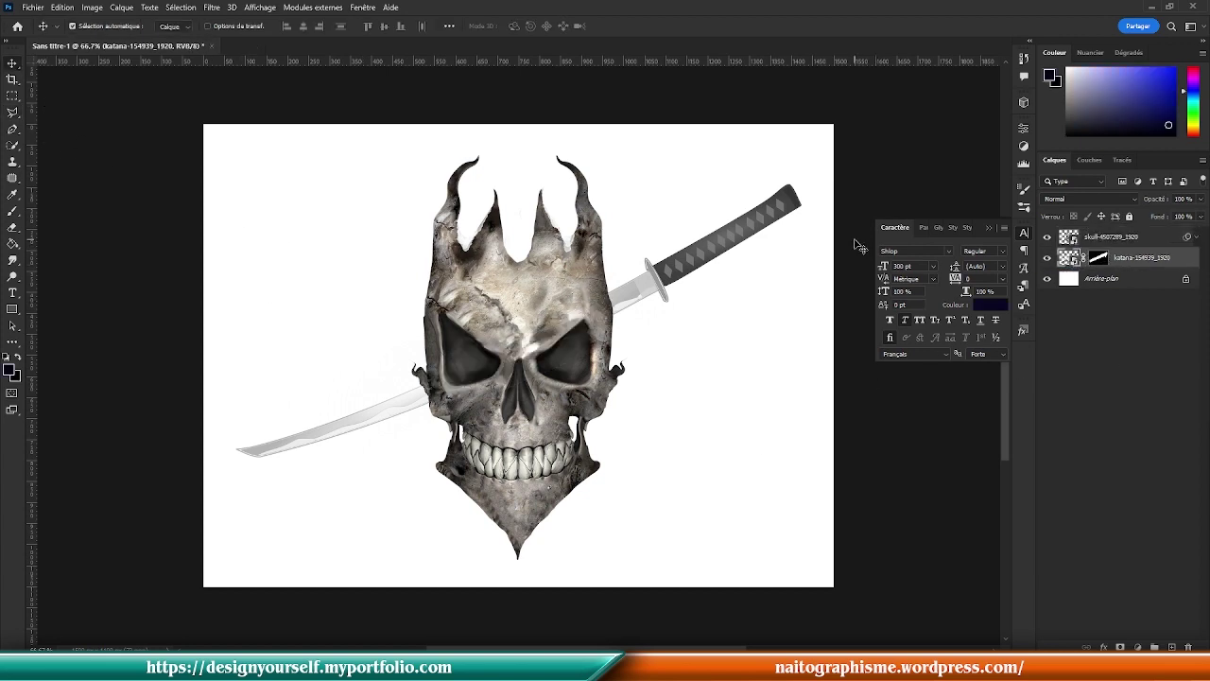
pyautogui.hotkey('ctrl', 't')
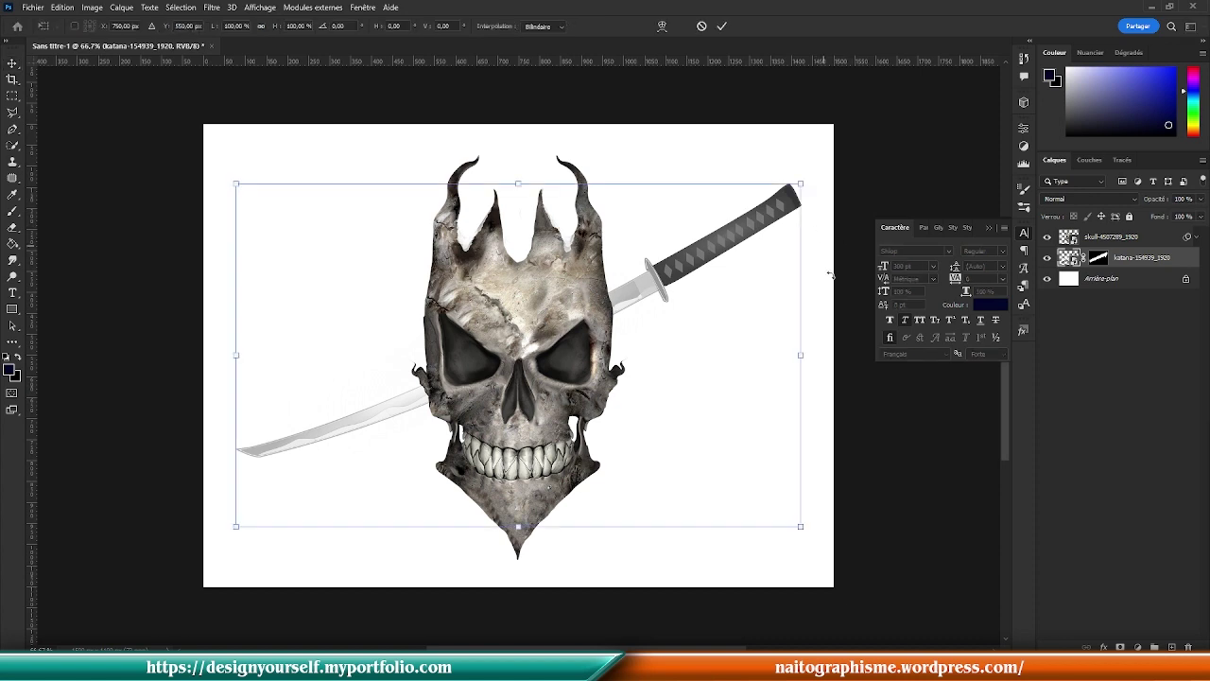
pyautogui.moveTo(809, 356); pyautogui.dragTo(641, 617)
pyautogui.moveTo(778, 560); pyautogui.dragTo(707, 584)
pyautogui.press('Return')
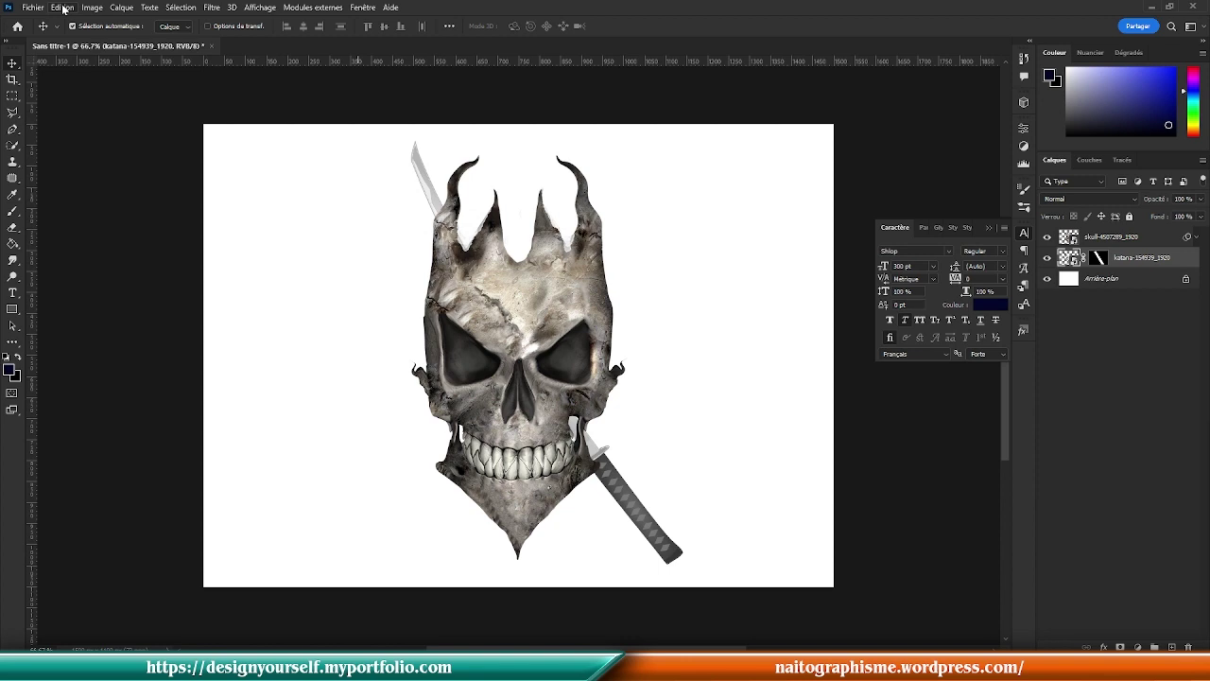
# Step: Duplicate the katana layer and flip the copy horizontally so the two swords cross symmetrically behind the skull
pyautogui.hotkey('ctrl', 'j')
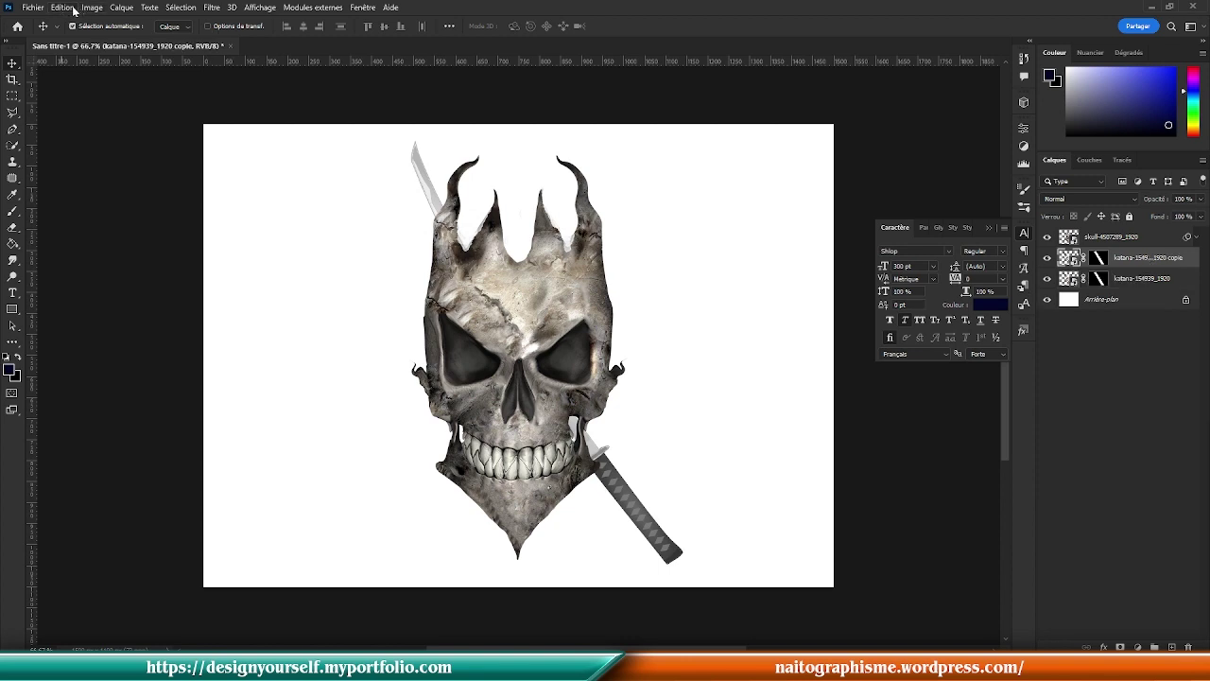
pyautogui.click(62, 8)
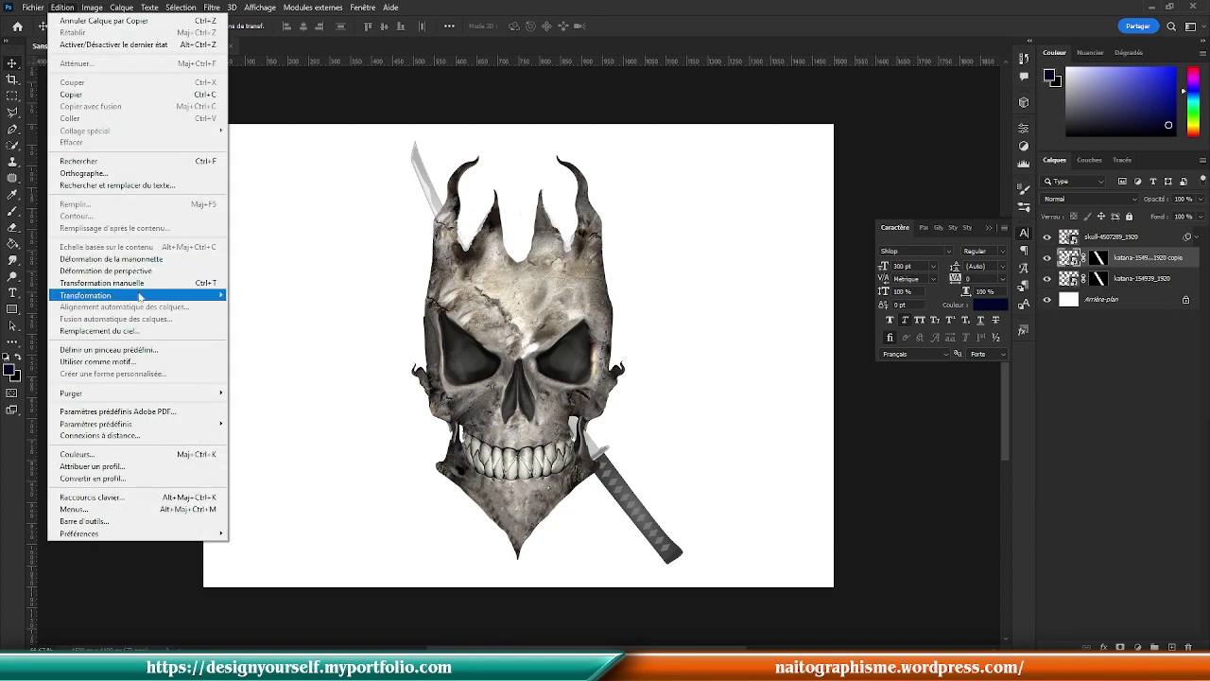
pyautogui.moveTo(139, 296)
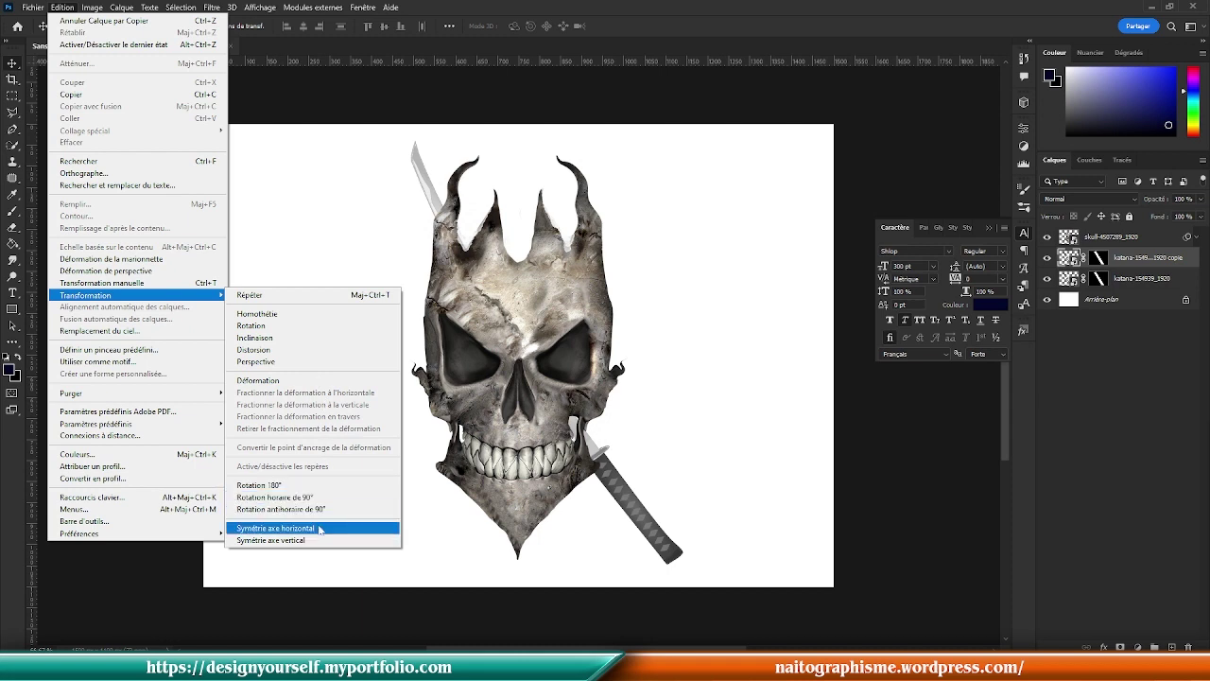
pyautogui.click(317, 533)
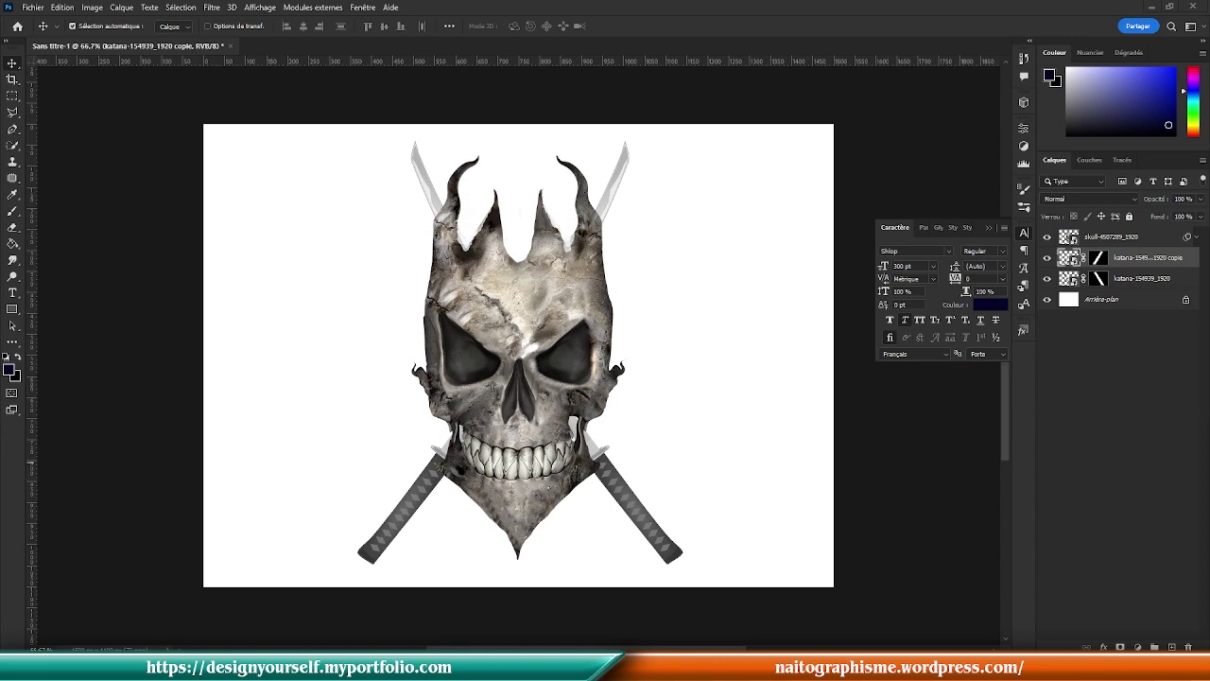
# Step: Collapse the character settings, place the black-42387_1920 ink splatter between the skull and katana layers, and enlarge it to about 251%
pyautogui.click(1026, 233)
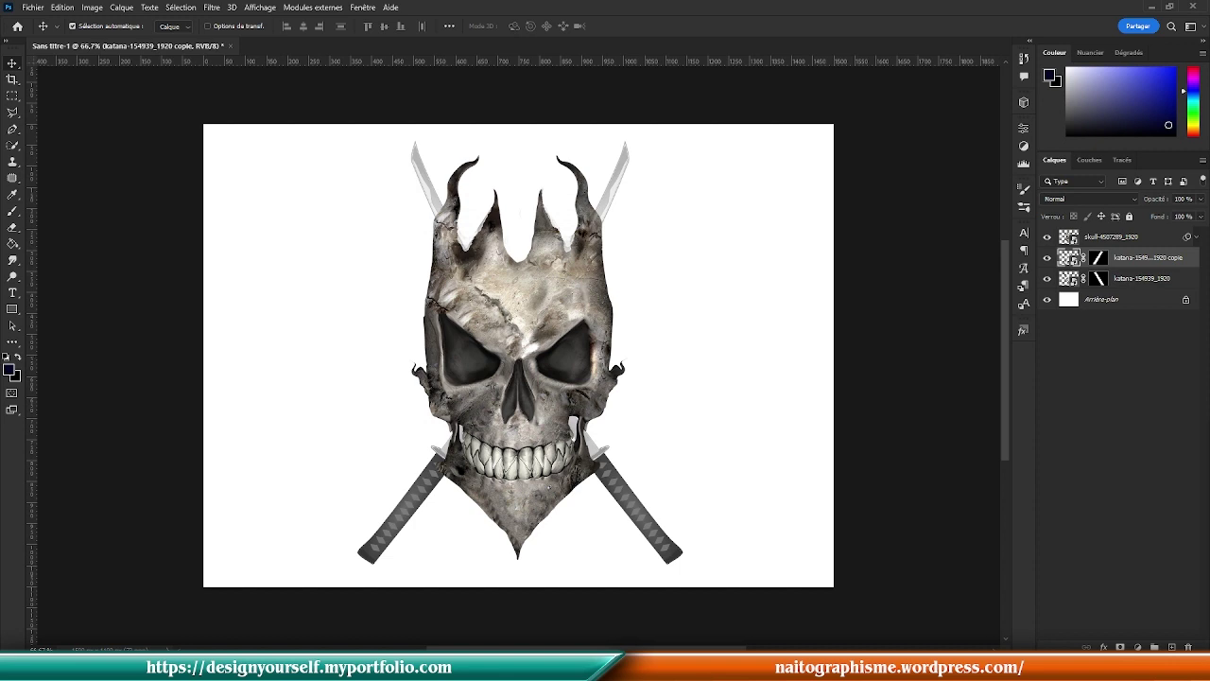
pyautogui.moveTo(1208, 227); pyautogui.dragTo(511, 428)
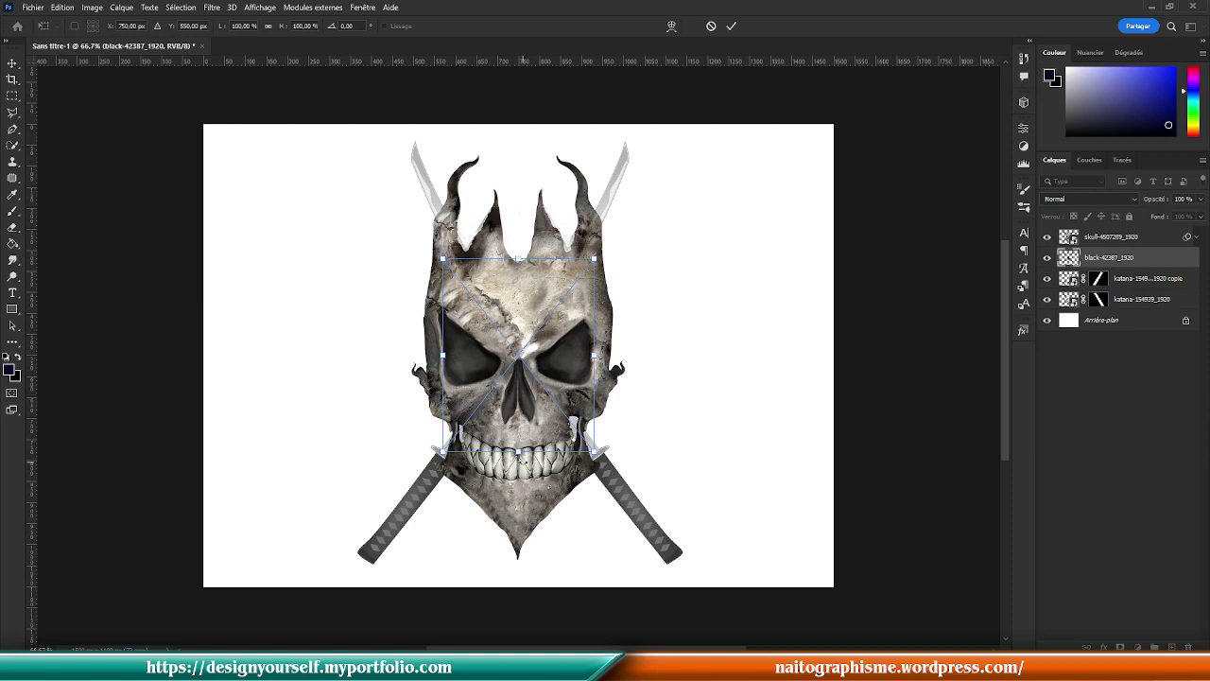
pyautogui.moveTo(518, 450)
pyautogui.mouseDown()
pyautogui.moveTo(535, 618)
pyautogui.moveTo(536, 597)
pyautogui.mouseUp()
pyautogui.moveTo(626, 451); pyautogui.dragTo(627, 471)
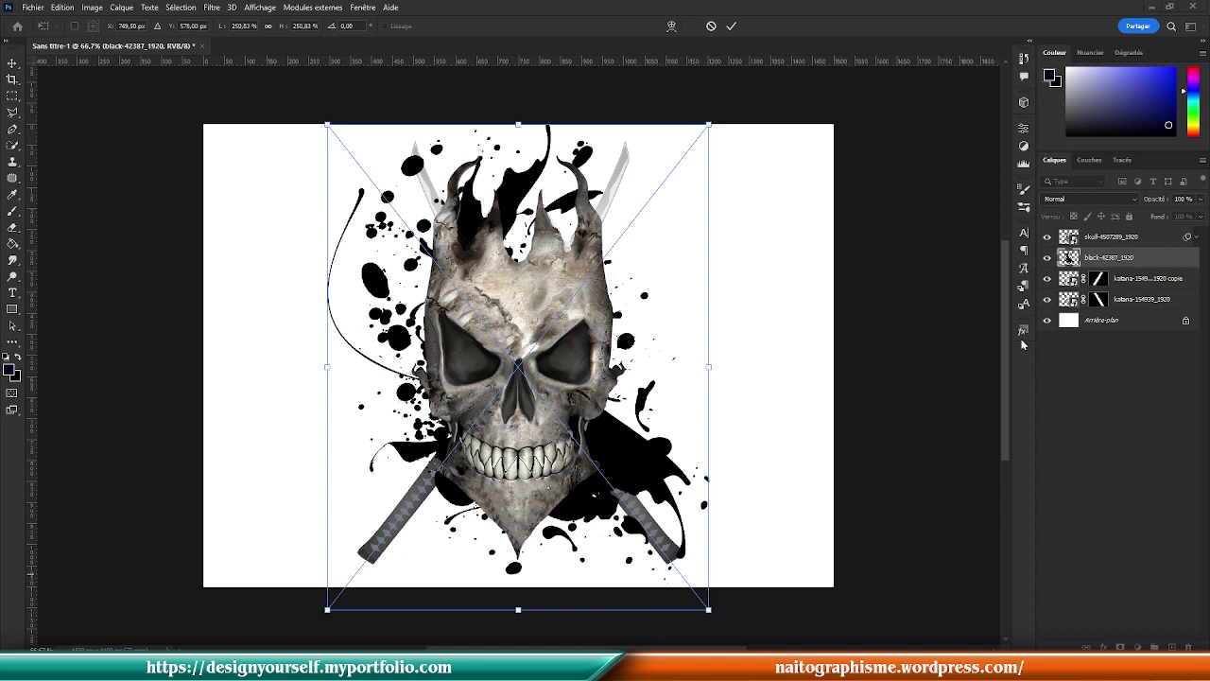
# Step: Rotate the ink splatter to about -116° so its dense area sits beside the skull's right edge
pyautogui.moveTo(722, 368); pyautogui.dragTo(497, 306)
pyautogui.moveTo(638, 340); pyautogui.dragTo(673, 326)
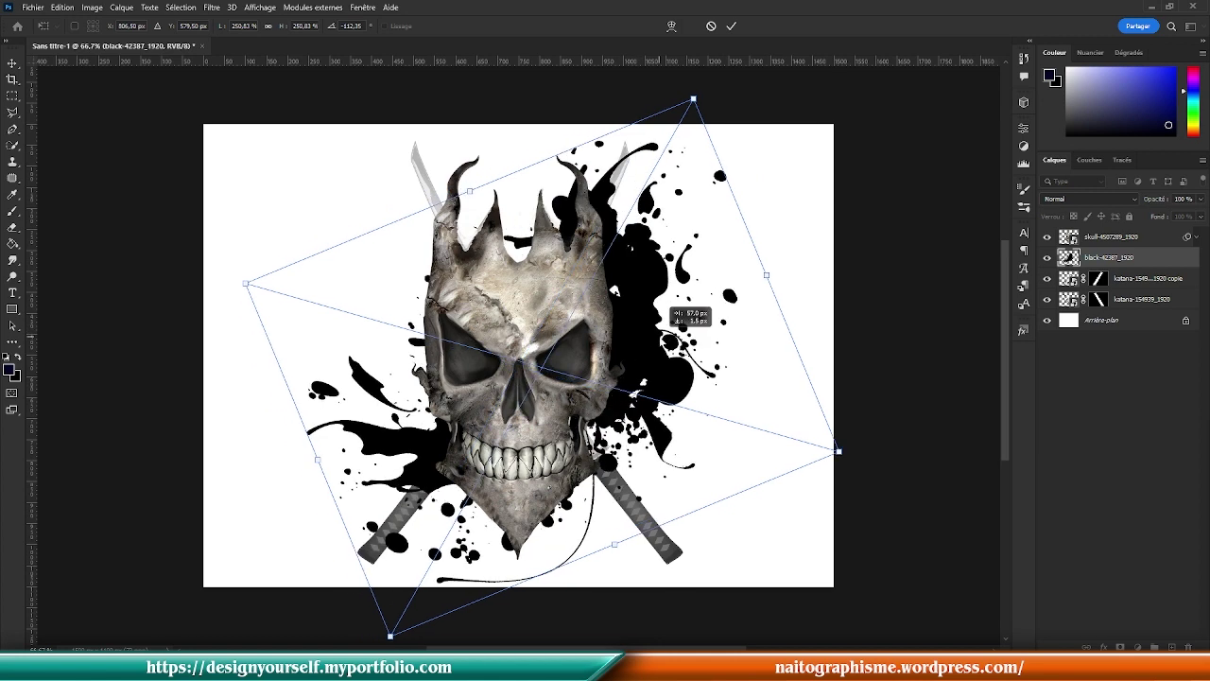
pyautogui.moveTo(777, 287); pyautogui.dragTo(774, 266)
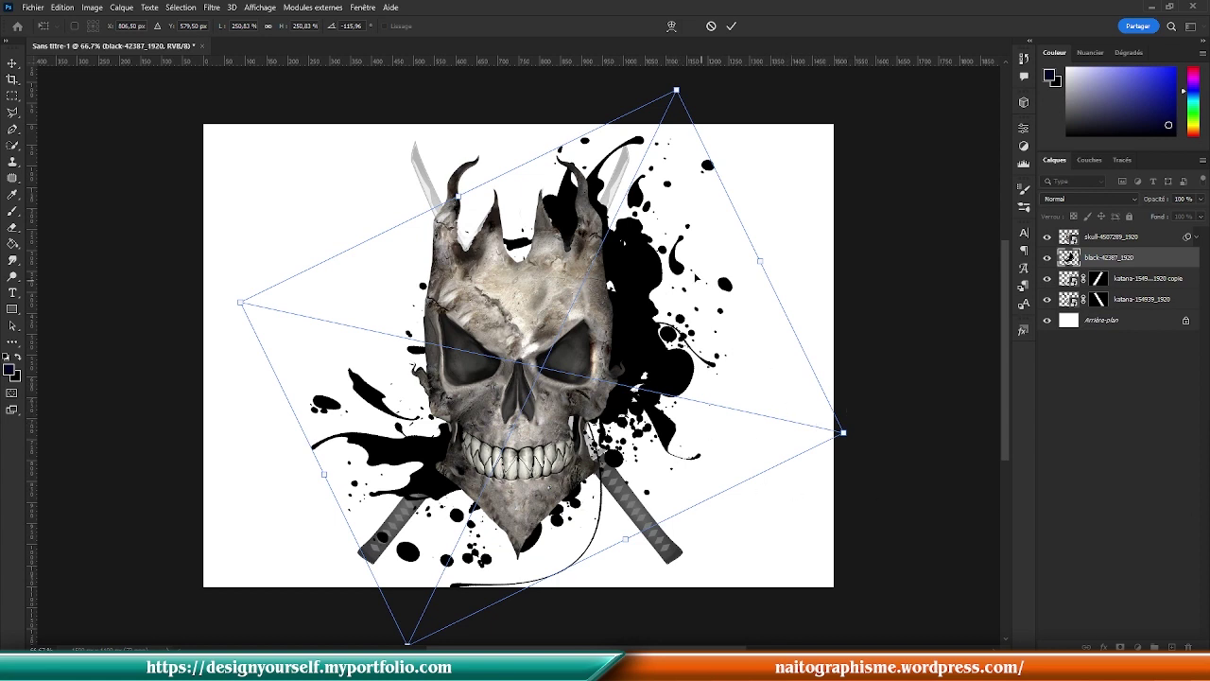
# Step: Scale the ink splatter down to about 215% and reposition it so its dense area sits beside the skull's right edge
pyautogui.moveTo(662, 355); pyautogui.dragTo(677, 386)
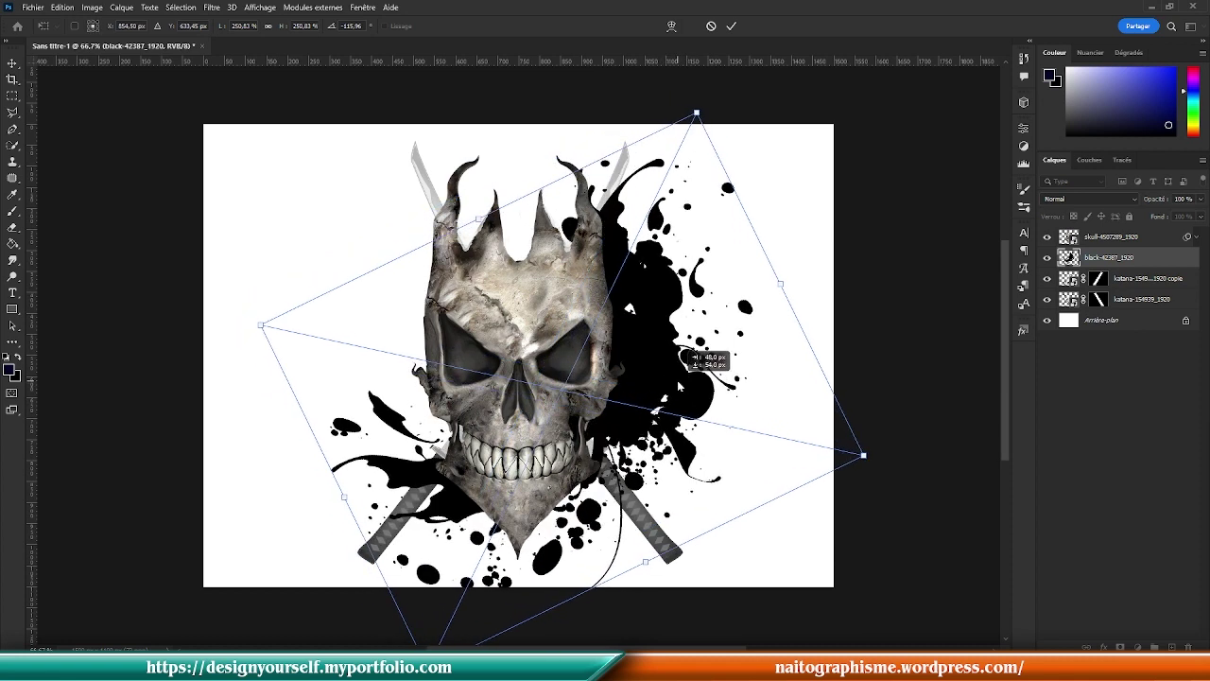
pyautogui.moveTo(677, 385); pyautogui.dragTo(677, 387)
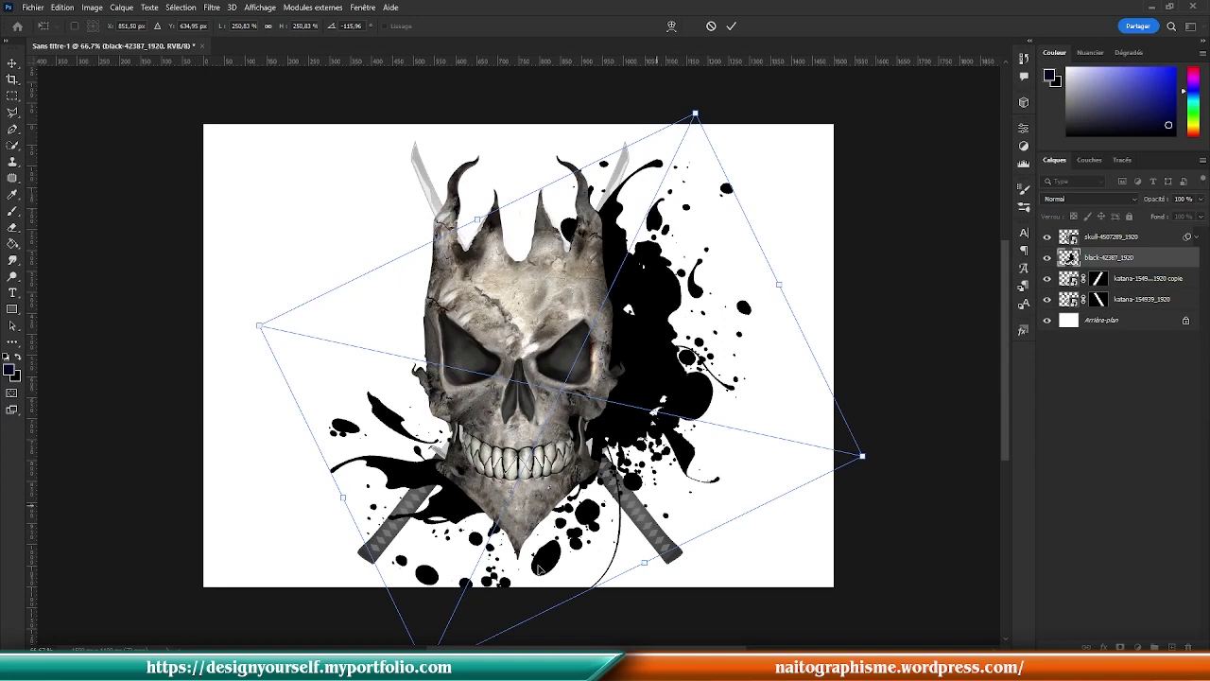
pyautogui.moveTo(861, 457); pyautogui.dragTo(821, 445)
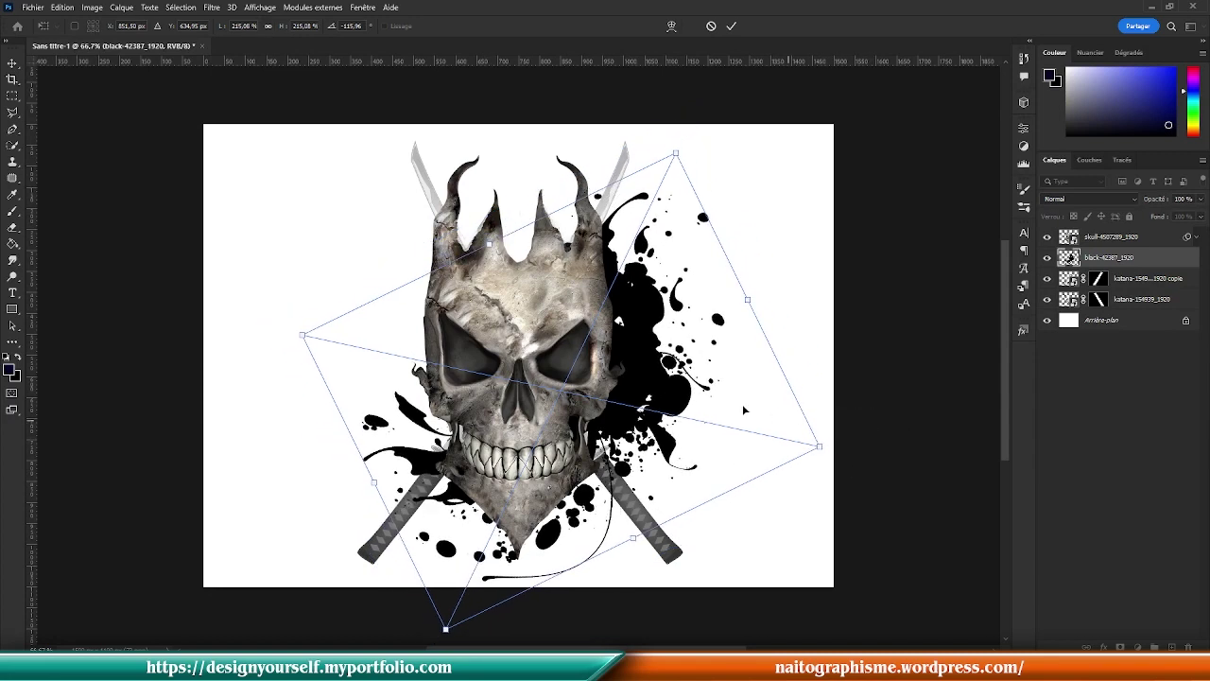
pyautogui.moveTo(657, 407); pyautogui.dragTo(650, 391)
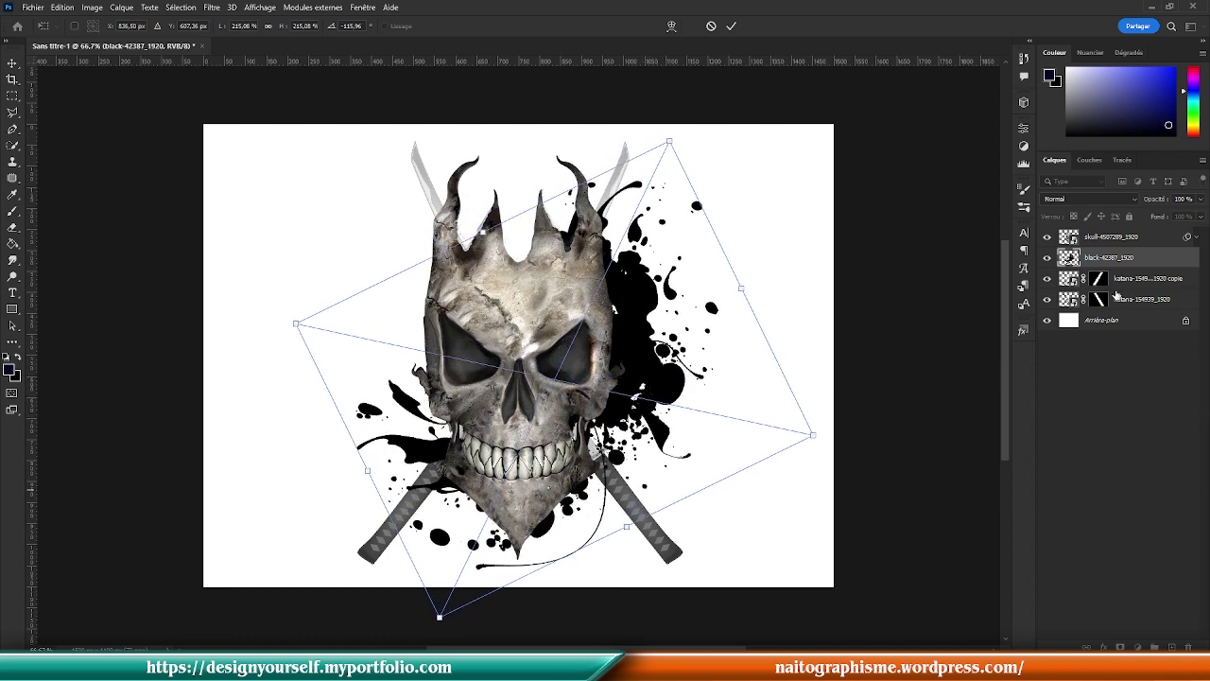
# Step: Scale the skull down to about 46.5% and shift the ink splatter slightly down and to the right behind it
pyautogui.click(1115, 240)
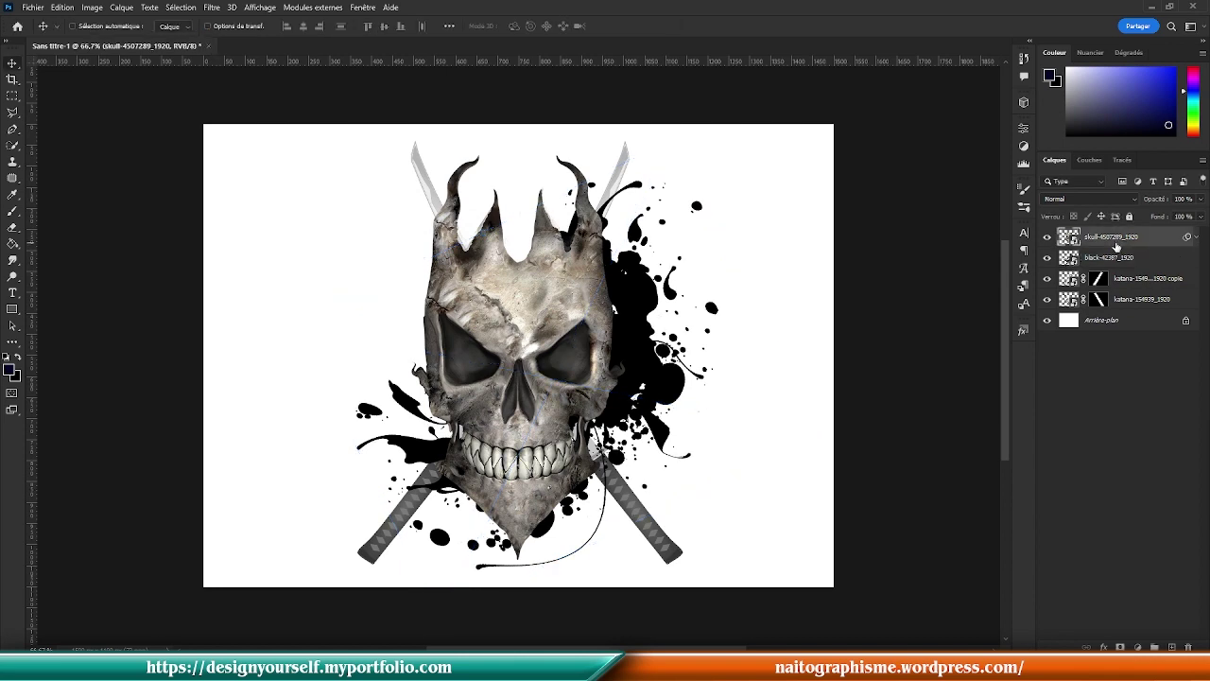
pyautogui.hotkey('ctrl', 't')
pyautogui.moveTo(518, 574)
pyautogui.mouseDown()
pyautogui.moveTo(521, 542)
pyautogui.moveTo(524, 553)
pyautogui.mouseUp()
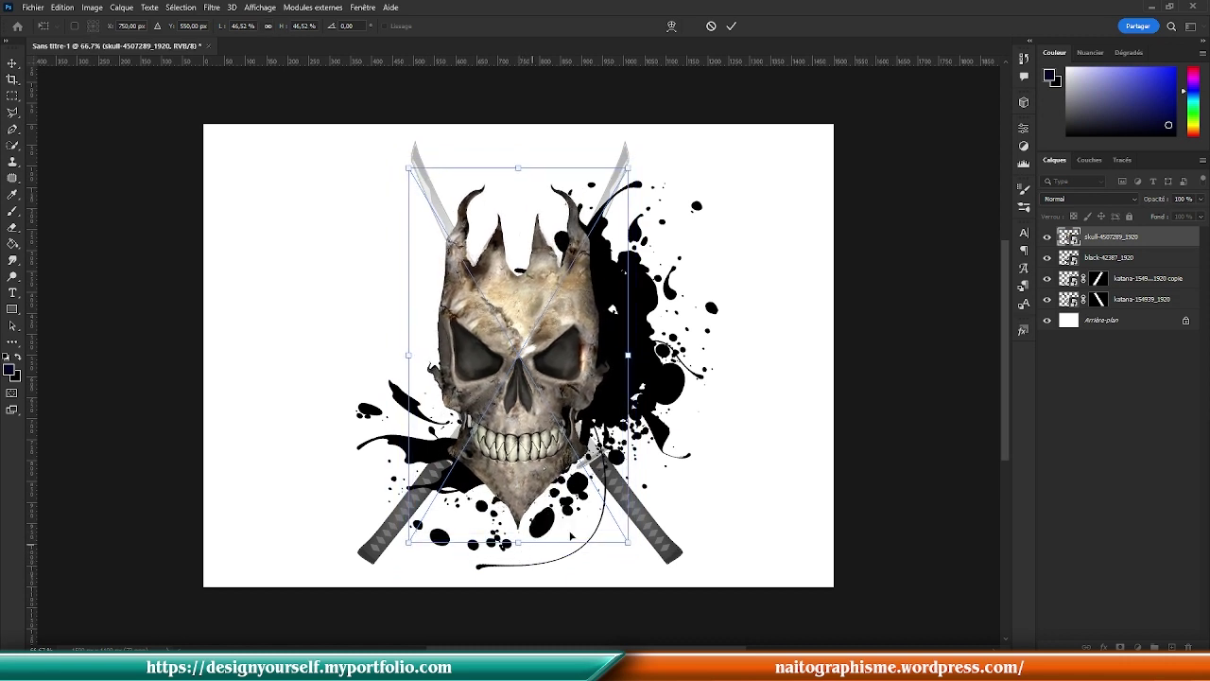
pyautogui.press('Return')
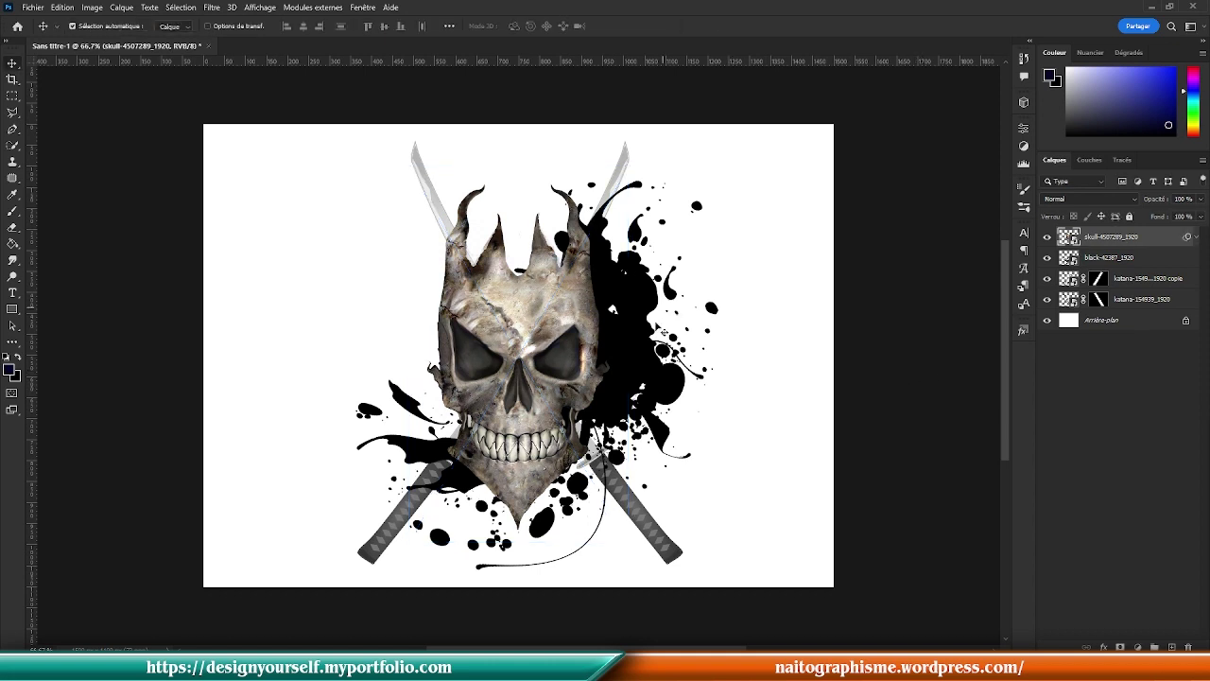
pyautogui.click(635, 381)
pyautogui.moveTo(634, 376); pyautogui.dragTo(641, 385)
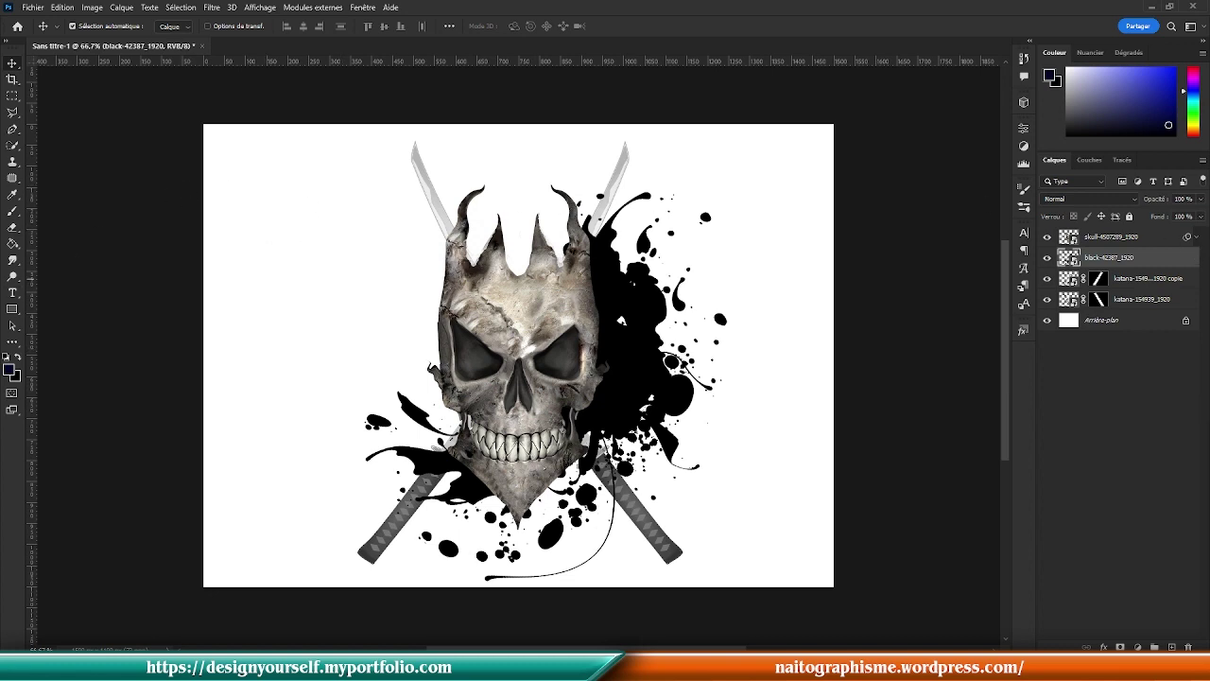
# Step: Add a text box to the left of the skull with the letter I at 72 pt and colour it white
pyautogui.click(15, 296)
pyautogui.moveTo(288, 278); pyautogui.dragTo(383, 385)
pyautogui.click(346, 26)
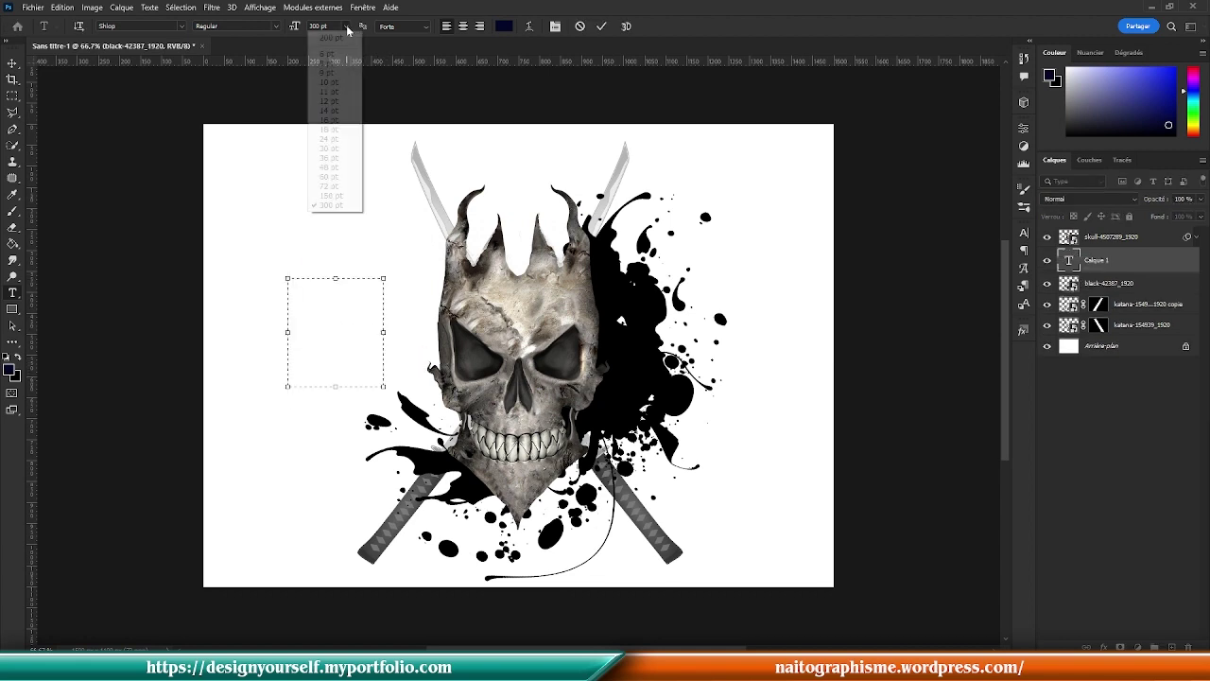
pyautogui.click(345, 186)
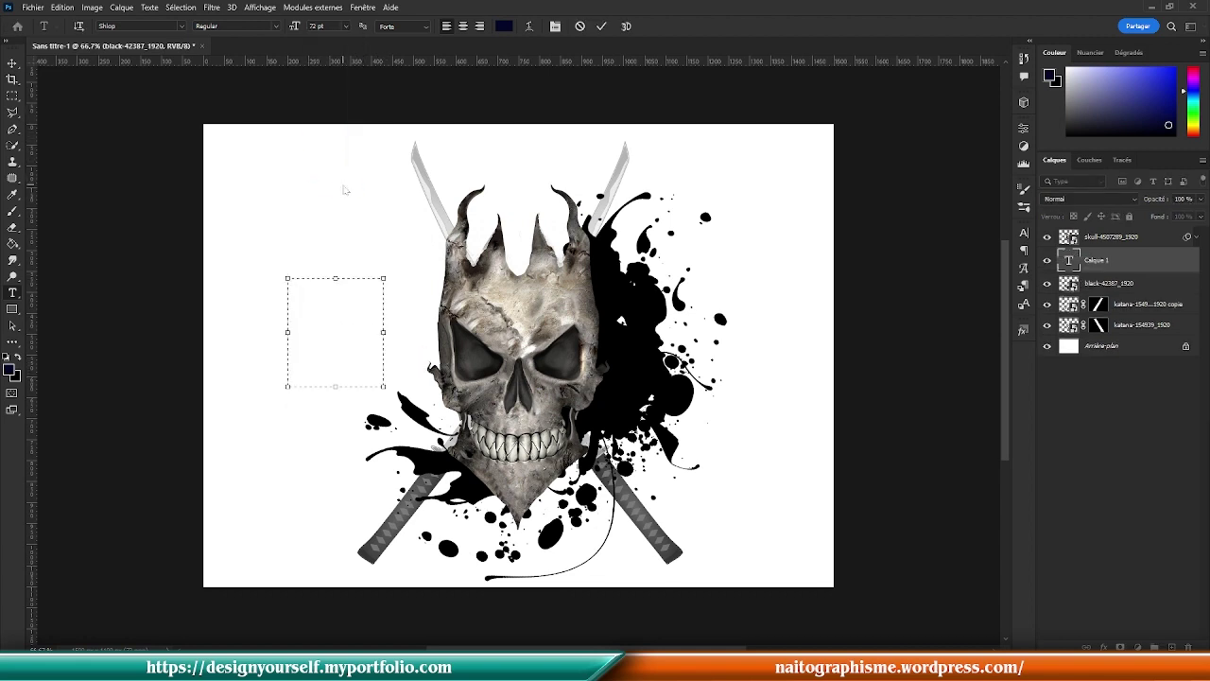
pyautogui.write('I')
pyautogui.moveTo(304, 295); pyautogui.dragTo(267, 285)
pyautogui.click(1115, 91)
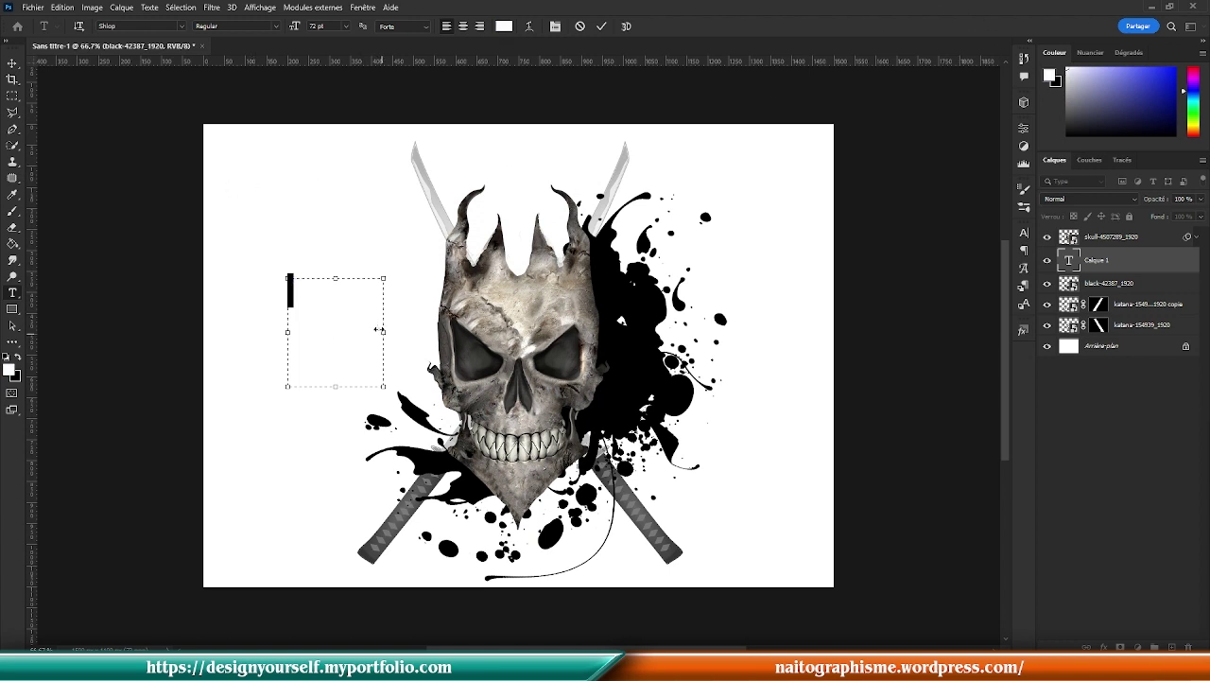
# Step: Set the letter I to 100 pt and narrow its text box to fit closely around the letter
pyautogui.click(288, 26)
pyautogui.write('100')
pyautogui.press('Return')
pyautogui.moveTo(386, 332); pyautogui.dragTo(303, 332)
pyautogui.moveTo(295, 387); pyautogui.dragTo(389, 320)
pyautogui.click(13, 64)
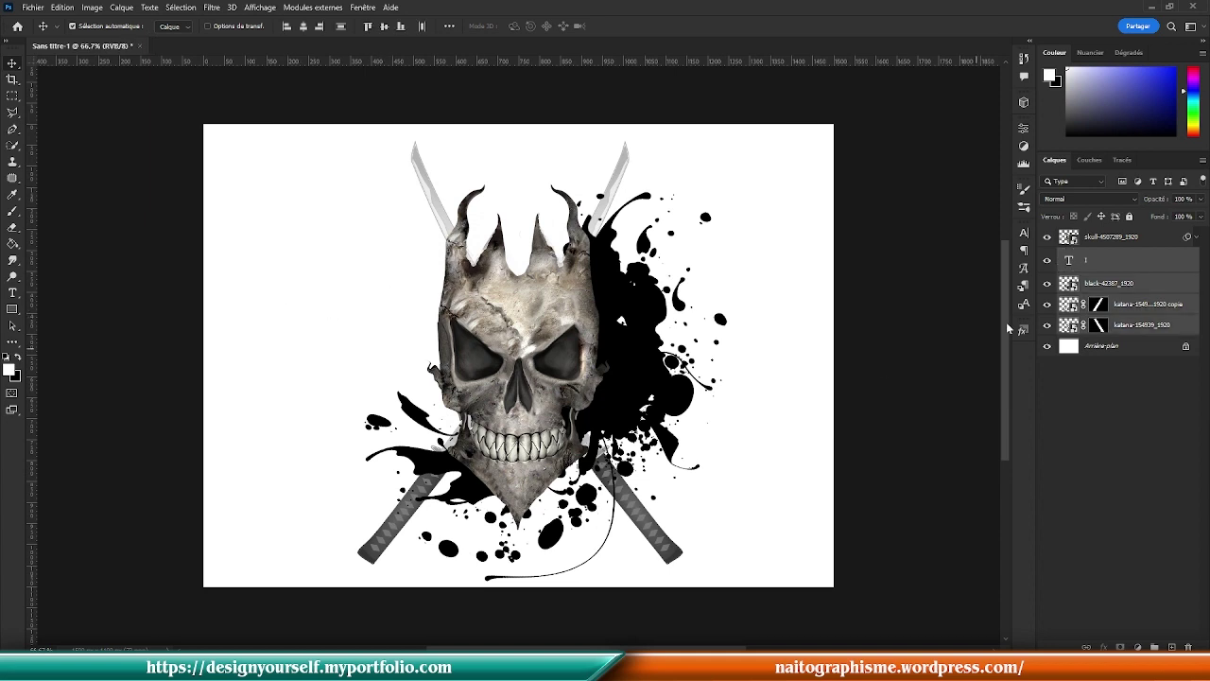
# Step: Move the letter I over the ink splashes beside the left side of the skull's jaw
pyautogui.click(1146, 262)
pyautogui.hotkey('ctrl', 't')
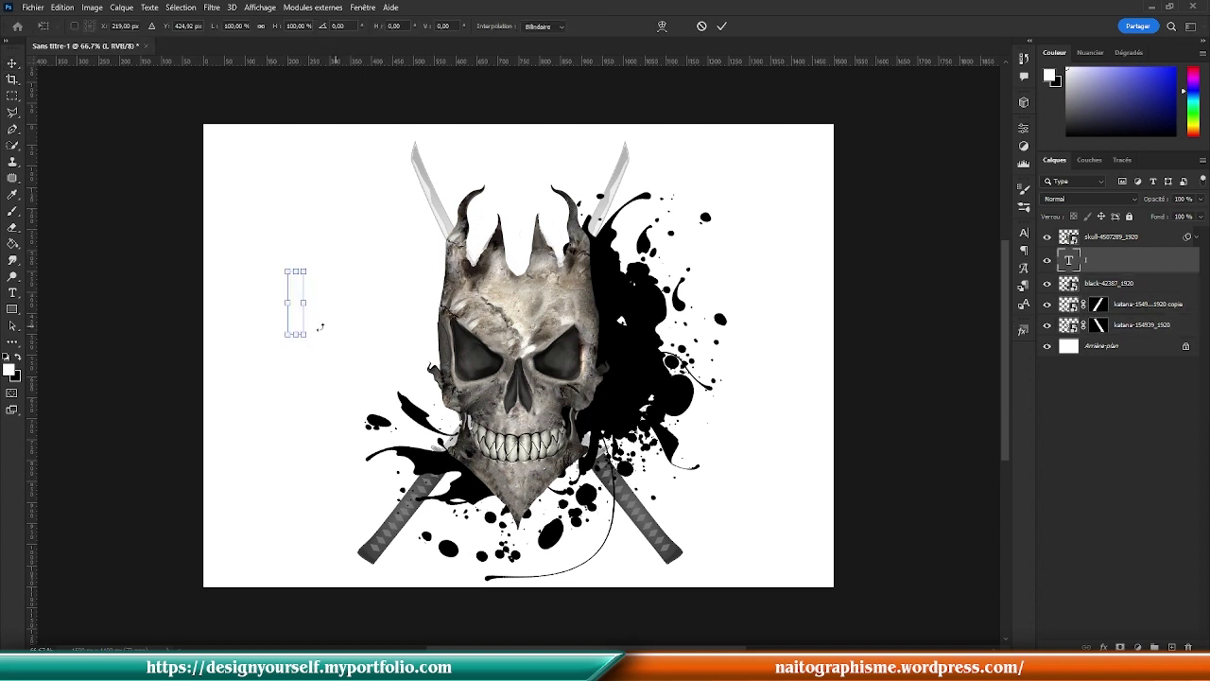
pyautogui.moveTo(295, 324); pyautogui.dragTo(427, 441)
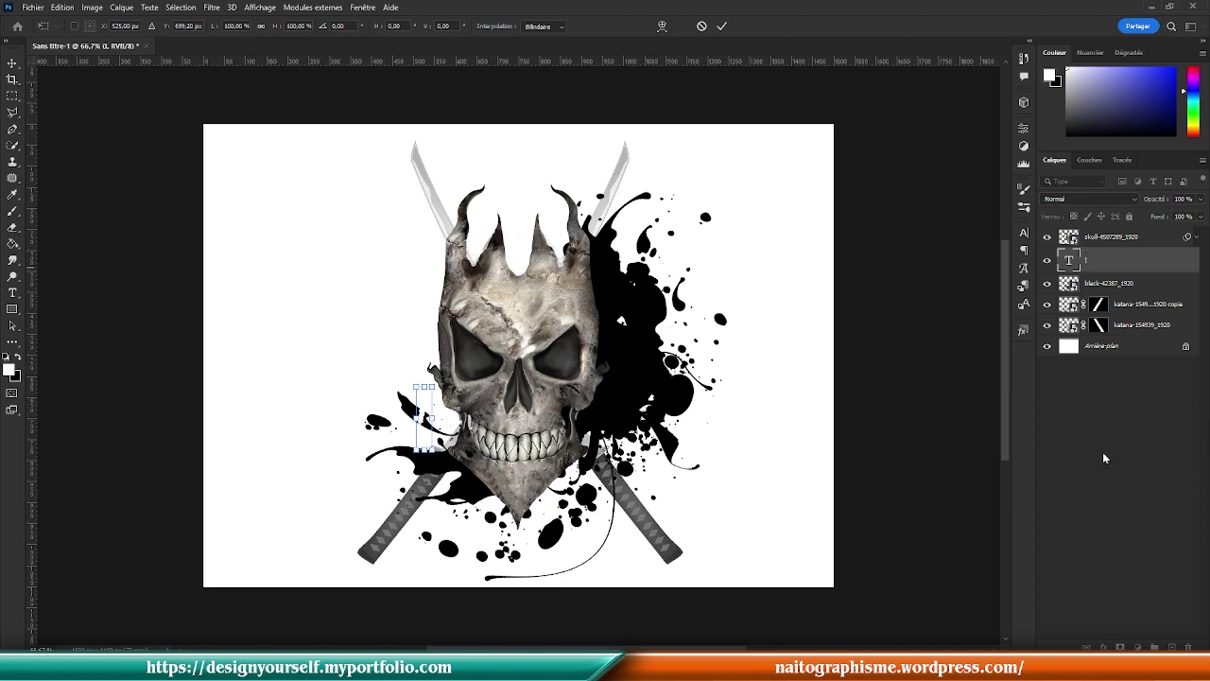
pyautogui.press('Return')
# Step: Give the letter I layer a 2 px black (000000) outline
pyautogui.click(1102, 646)
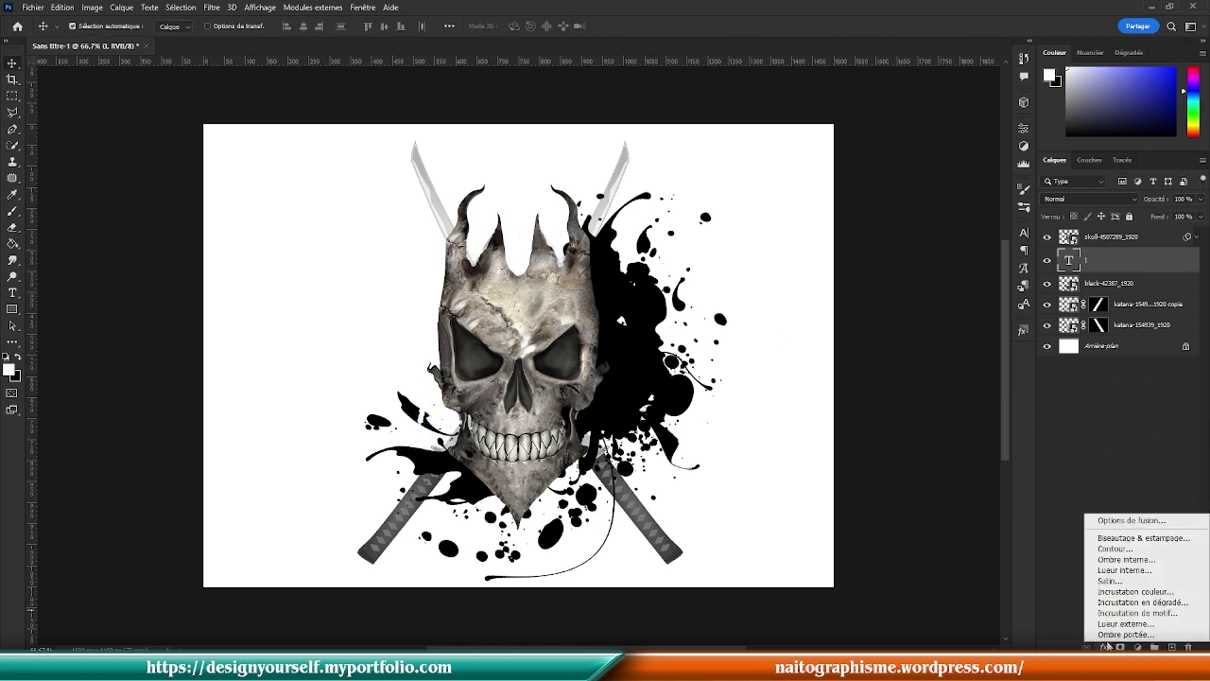
pyautogui.click(1115, 548)
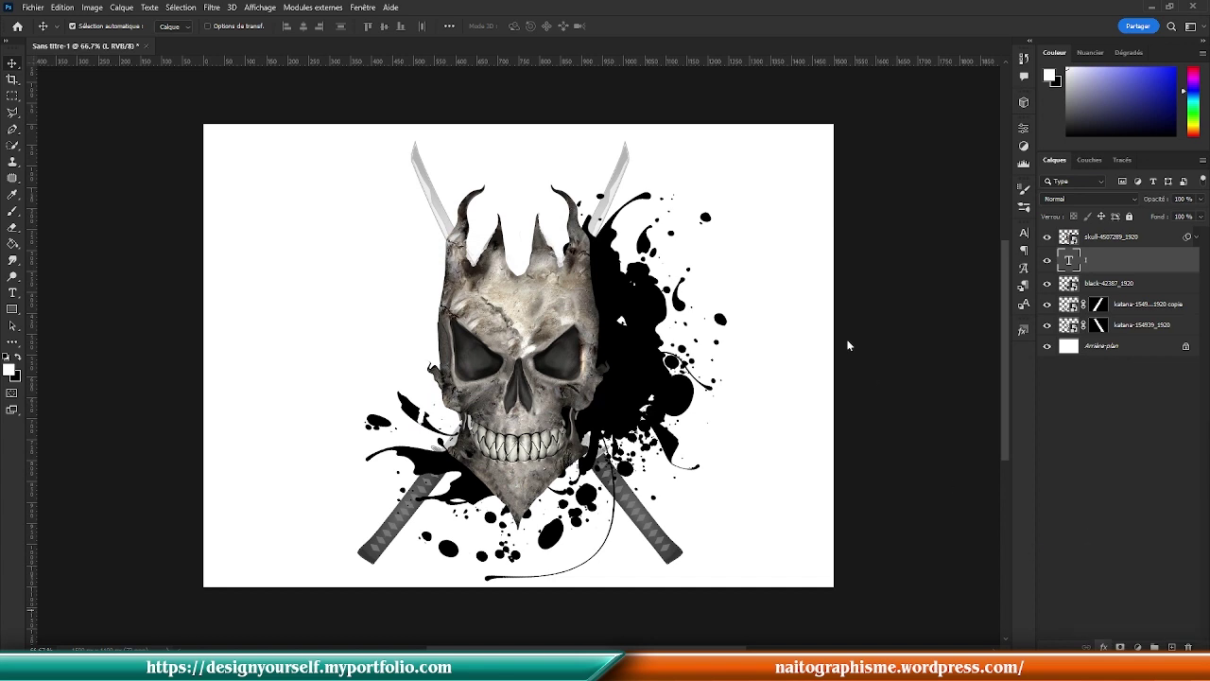
pyautogui.click(816, 300)
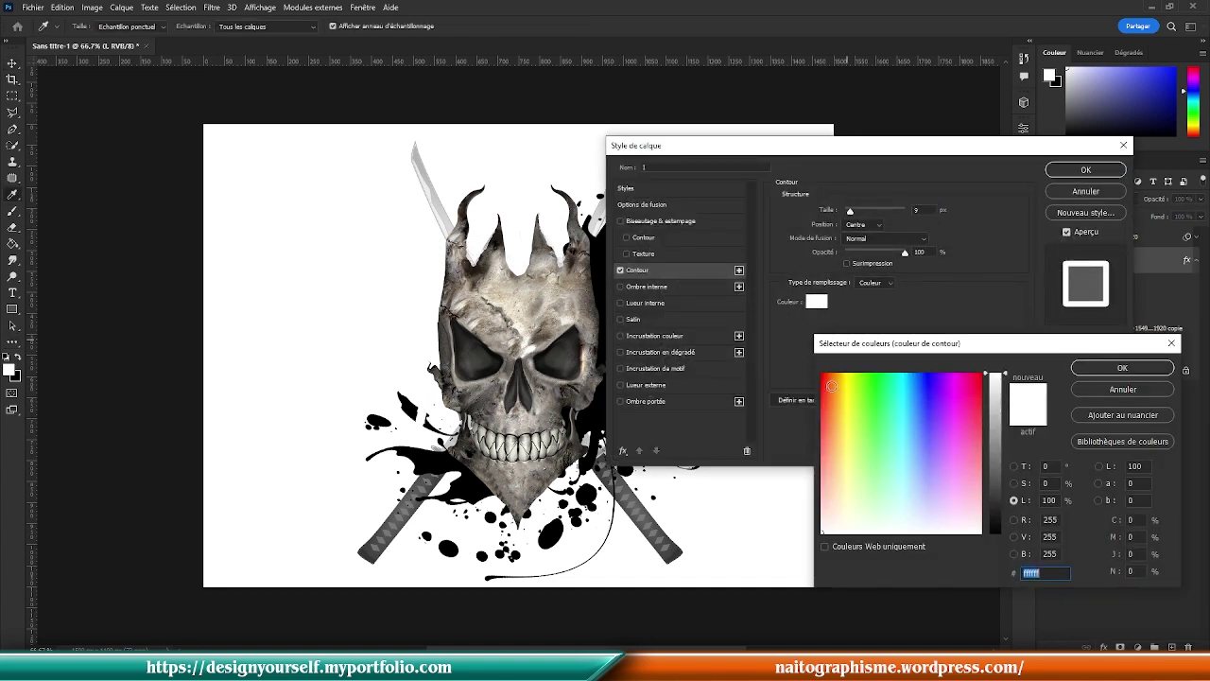
pyautogui.click(1000, 533)
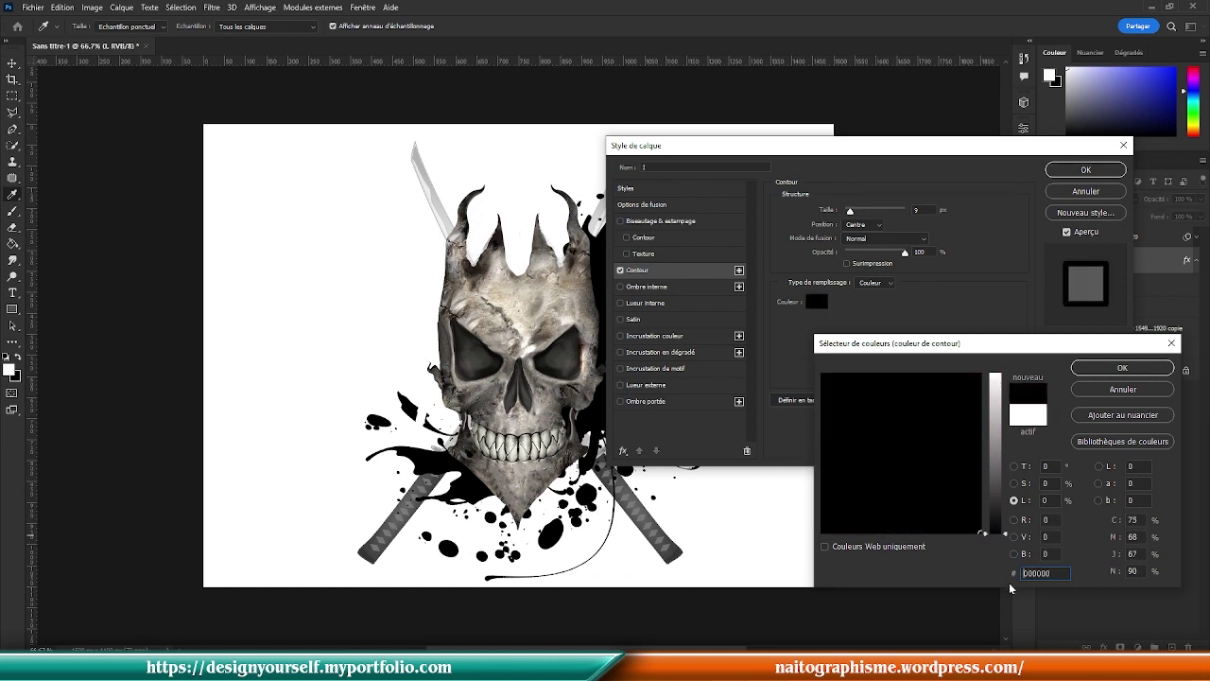
pyautogui.click(1108, 369)
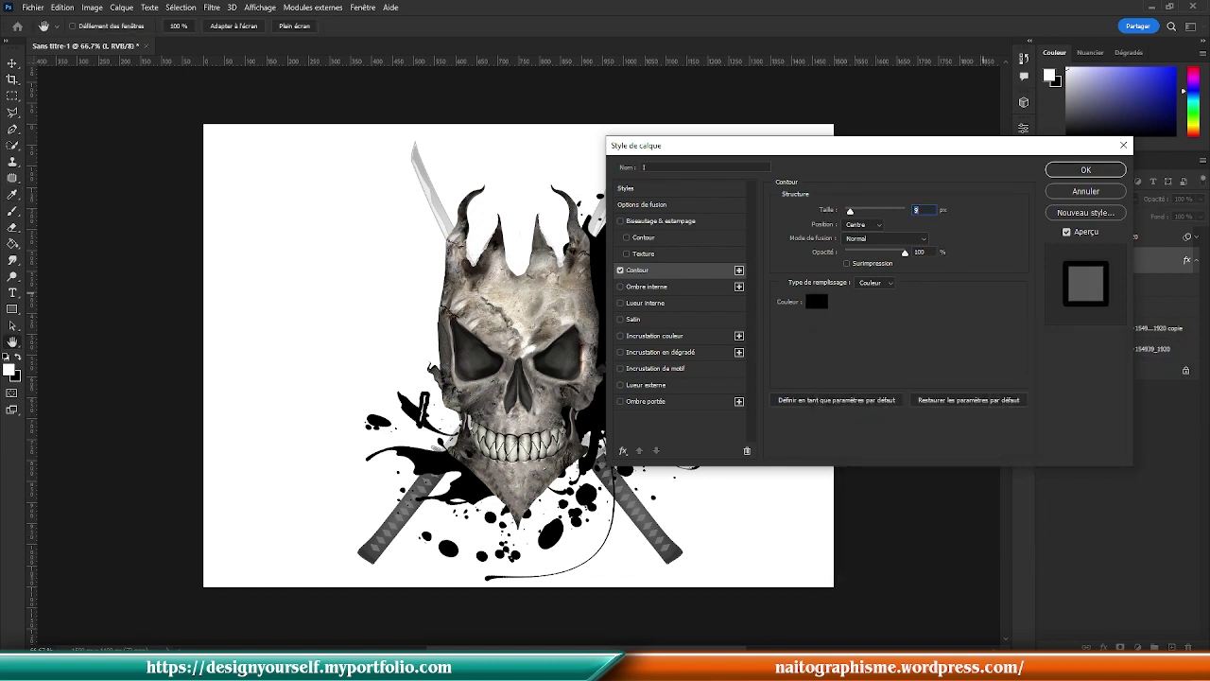
pyautogui.write('2')
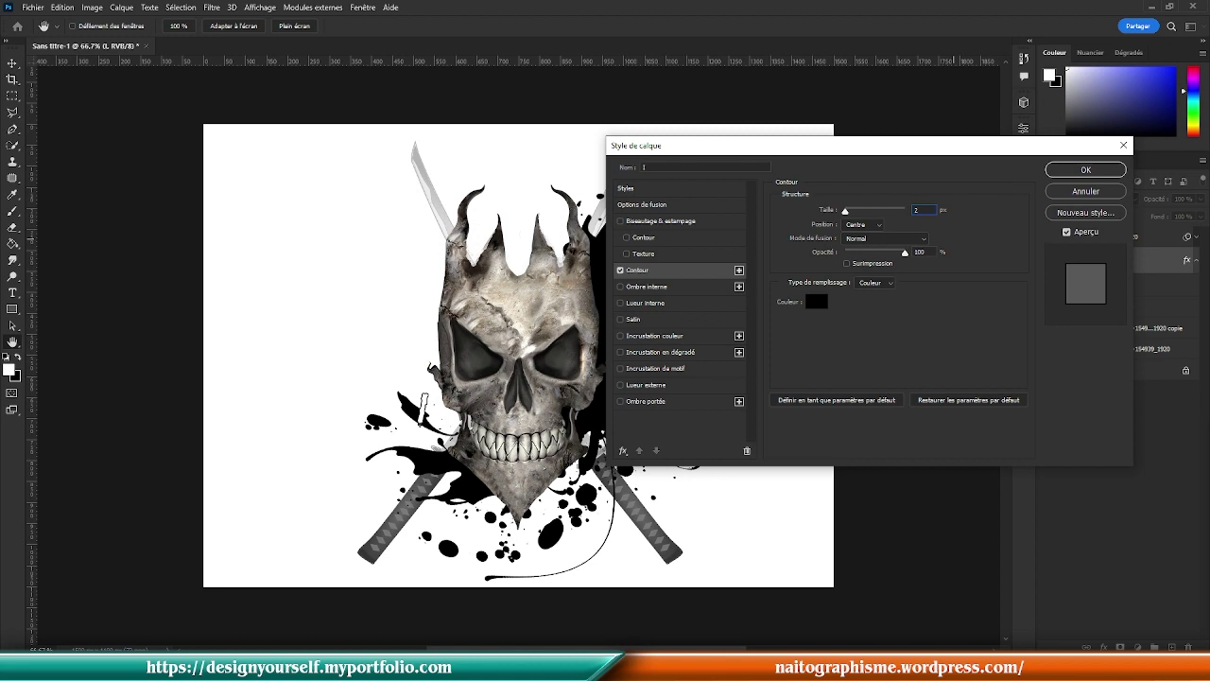
pyautogui.click(1050, 174)
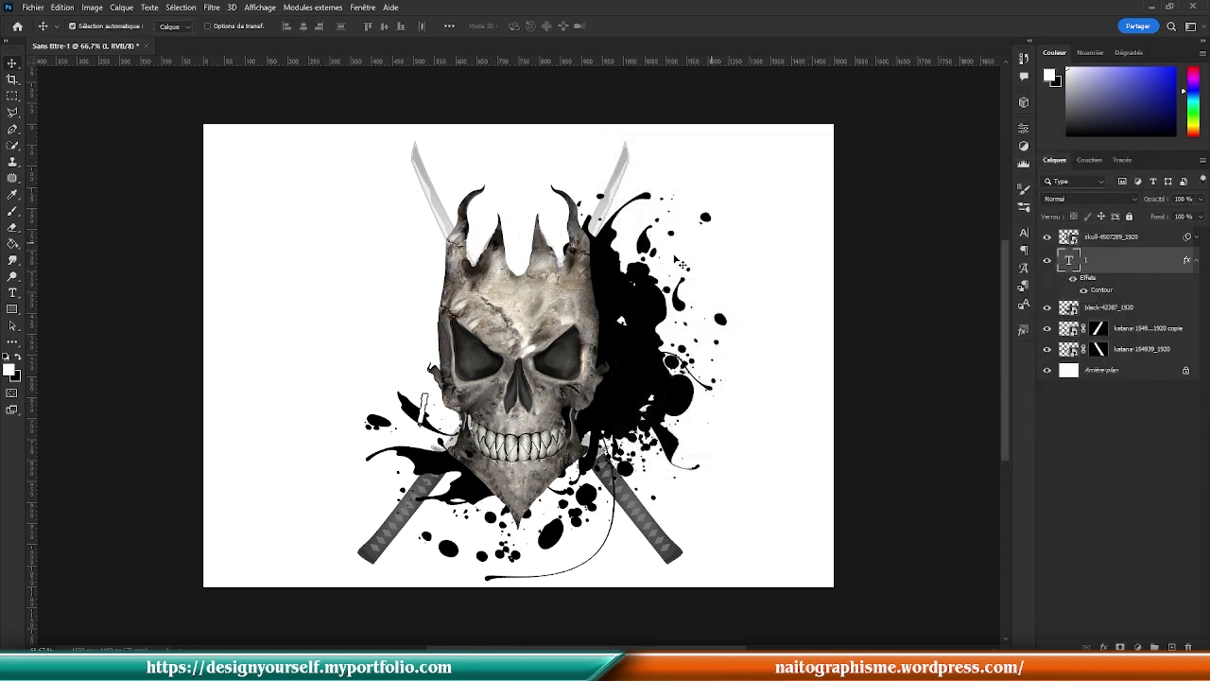
# Step: Try placing a duplicate of the letter I on the ink to the skull's right, and delete the copy
pyautogui.moveTo(423, 420); pyautogui.dragTo(621, 411)
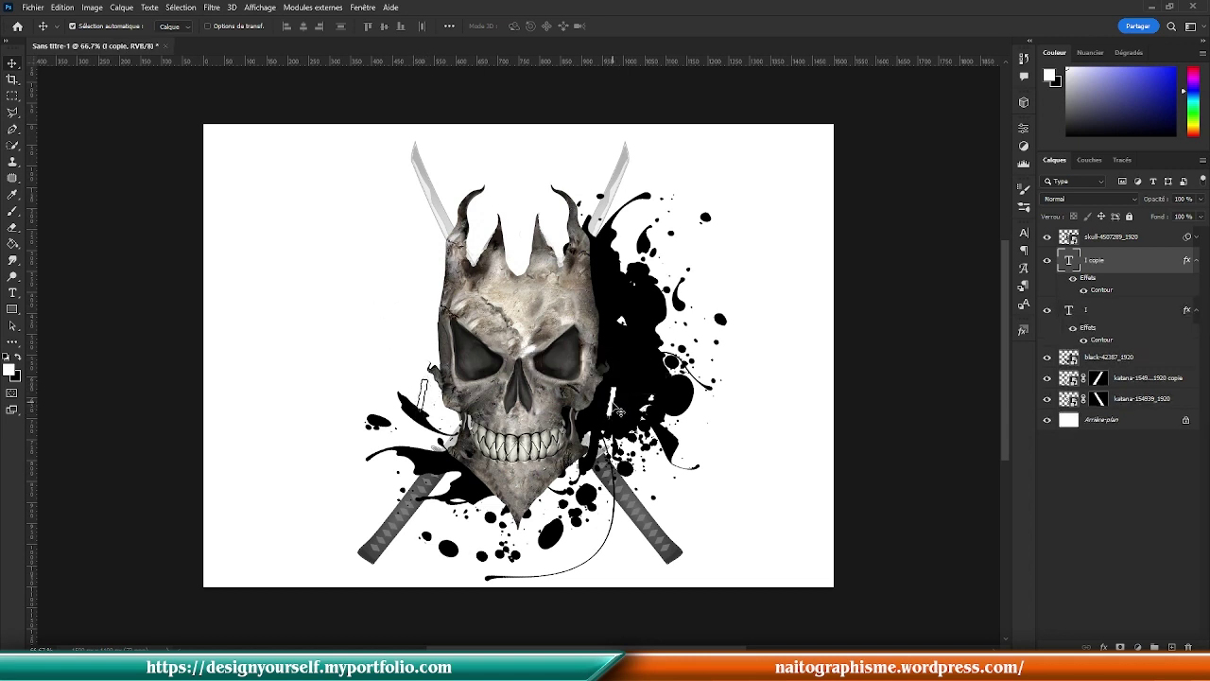
pyautogui.click(601, 257)
pyautogui.click(603, 257)
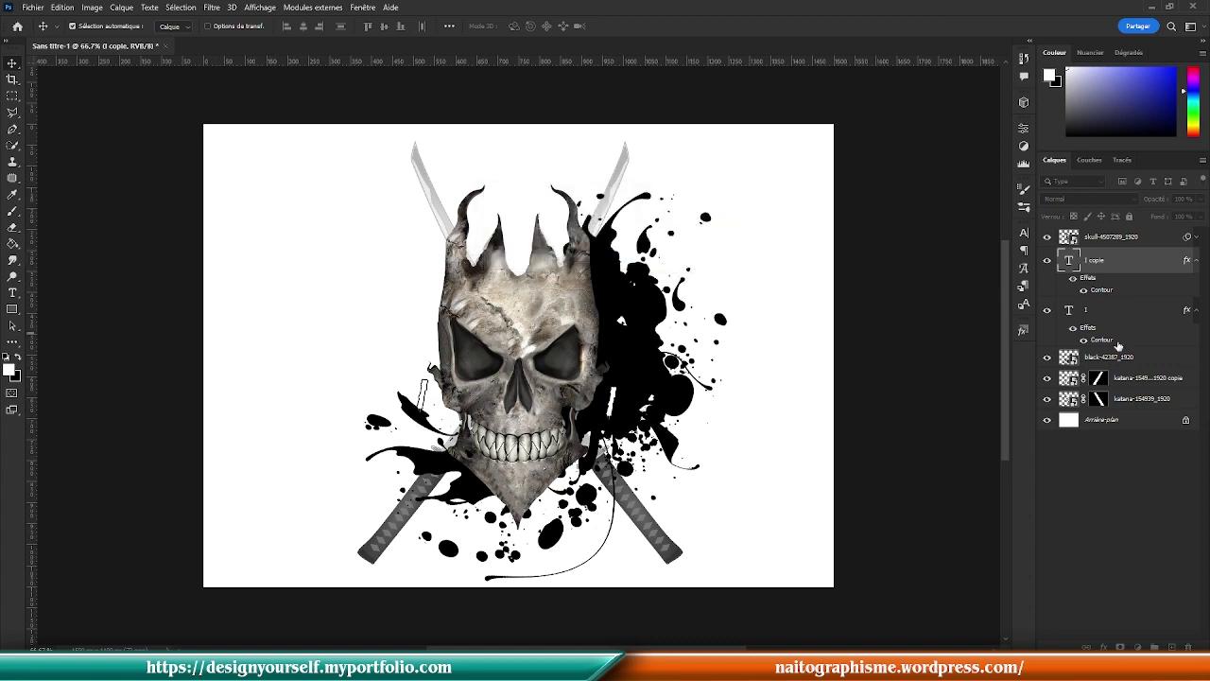
pyautogui.click(1195, 261)
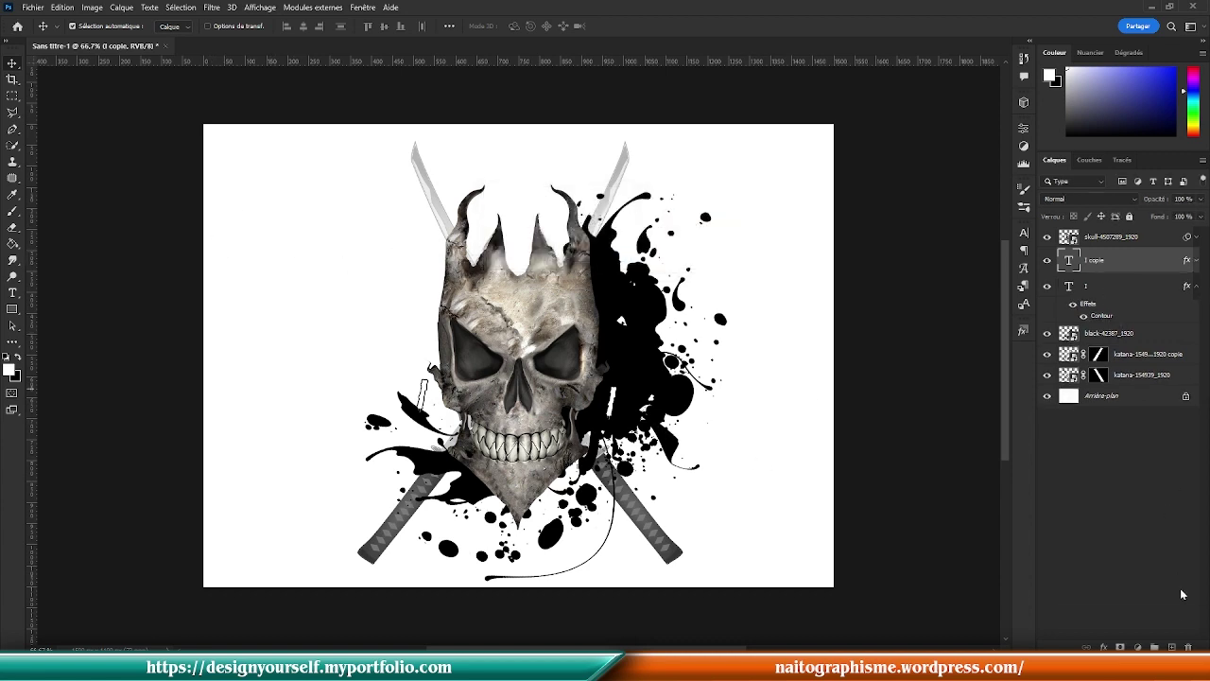
pyautogui.click(1191, 645)
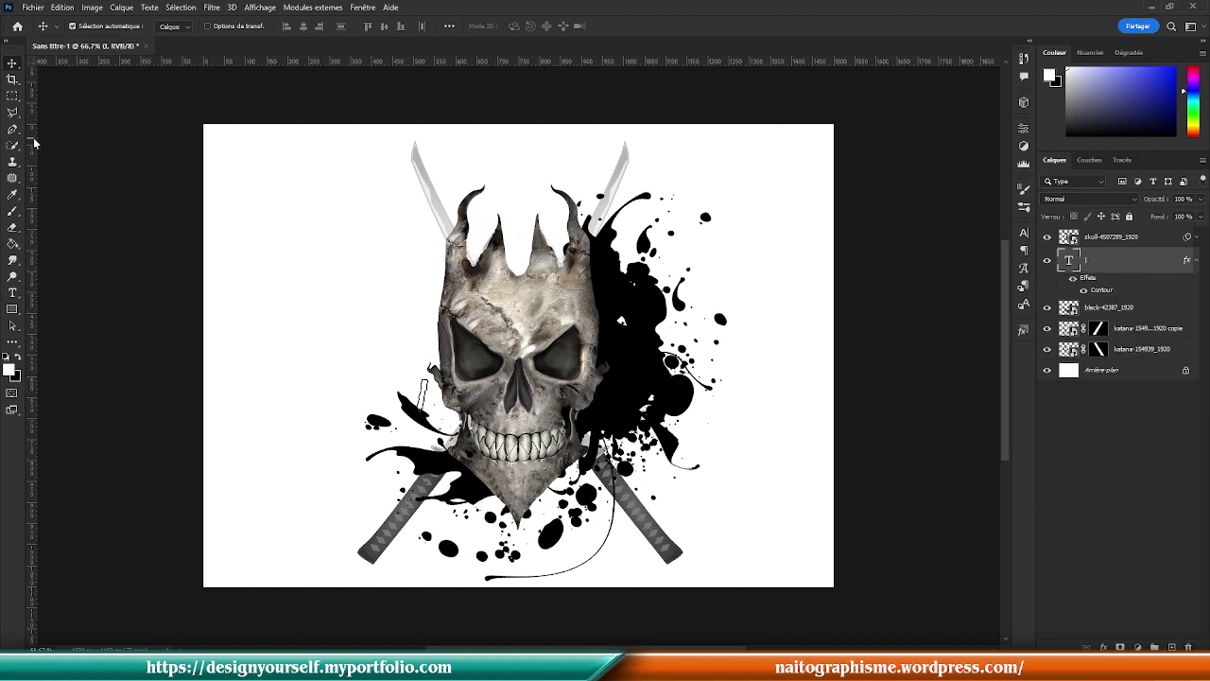
# Step: Change the letter I's font to Adobe Caslon Pro Semibold and collapse the layer's effects list
pyautogui.click(13, 292)
pyautogui.moveTo(613, 383); pyautogui.dragTo(690, 426)
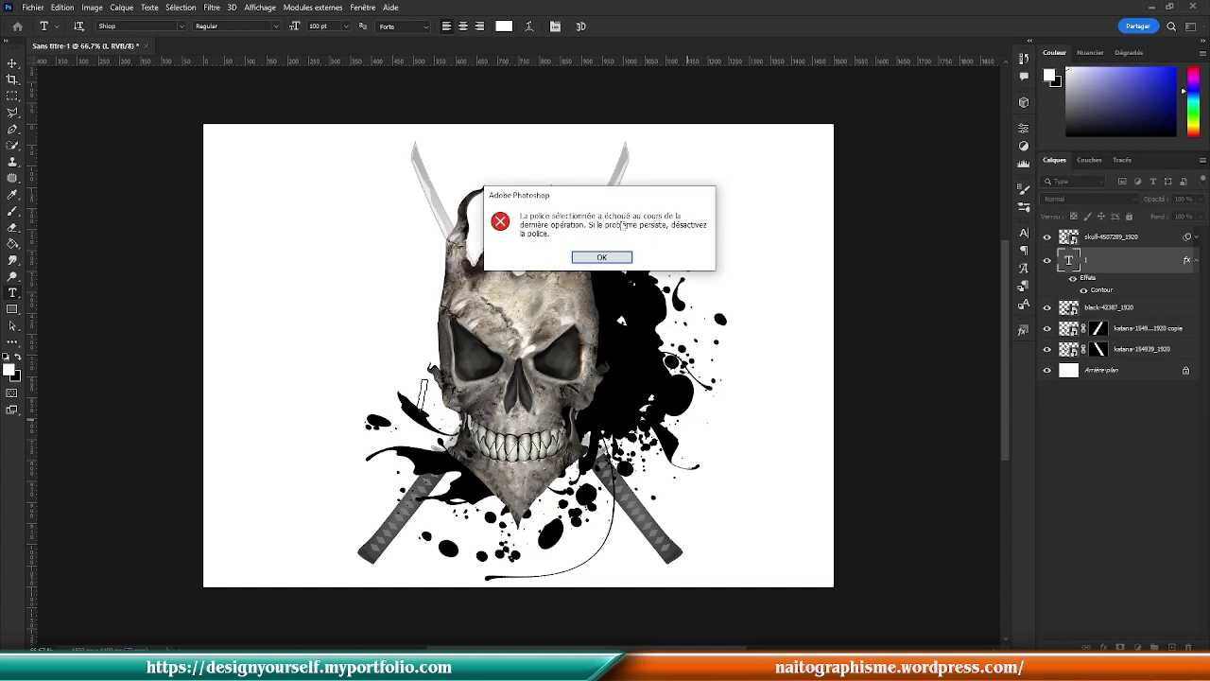
pyautogui.click(603, 258)
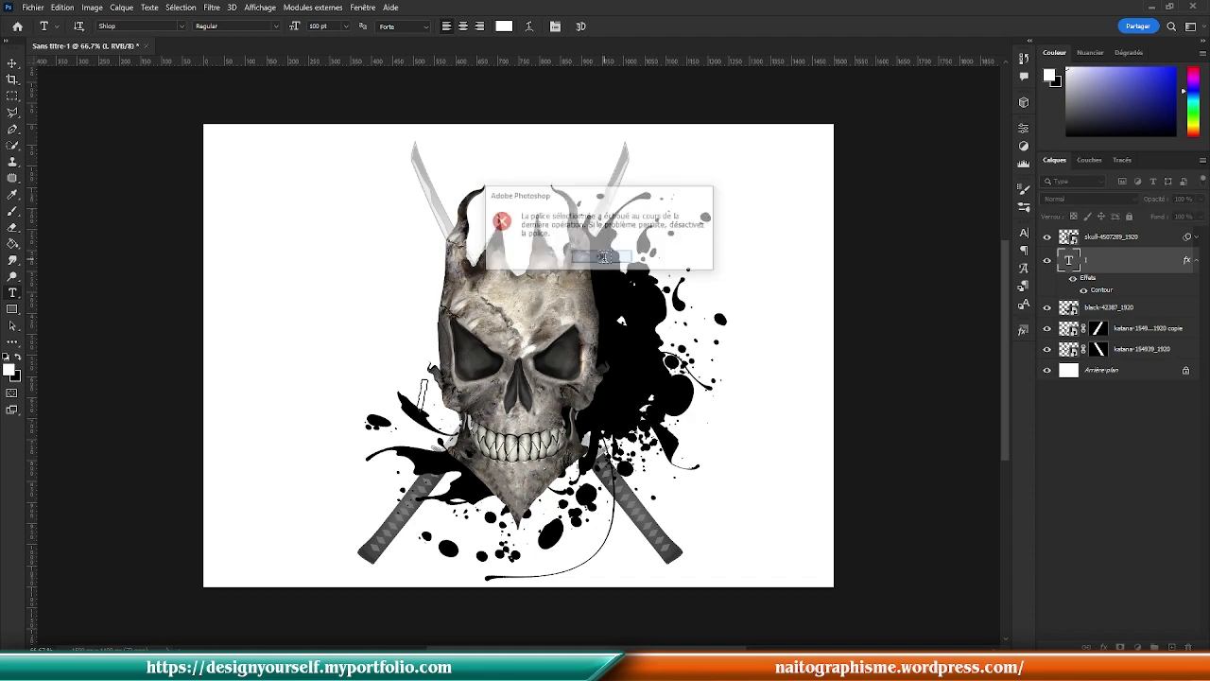
pyautogui.click(1195, 266)
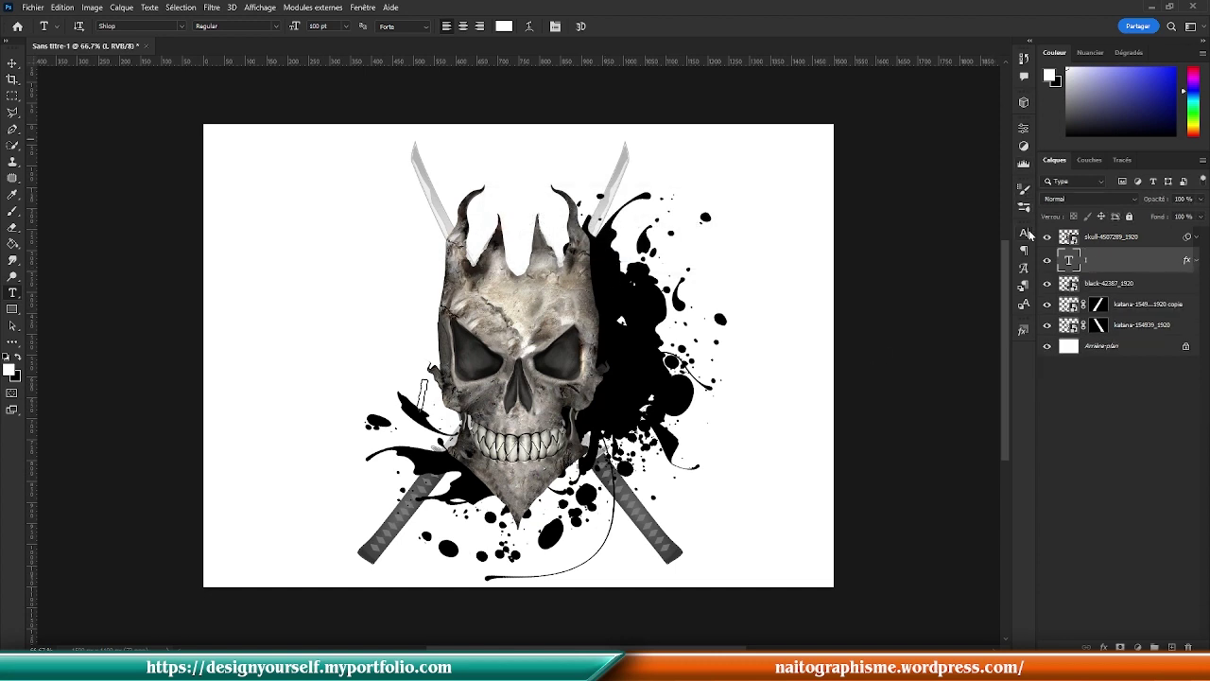
pyautogui.click(182, 25)
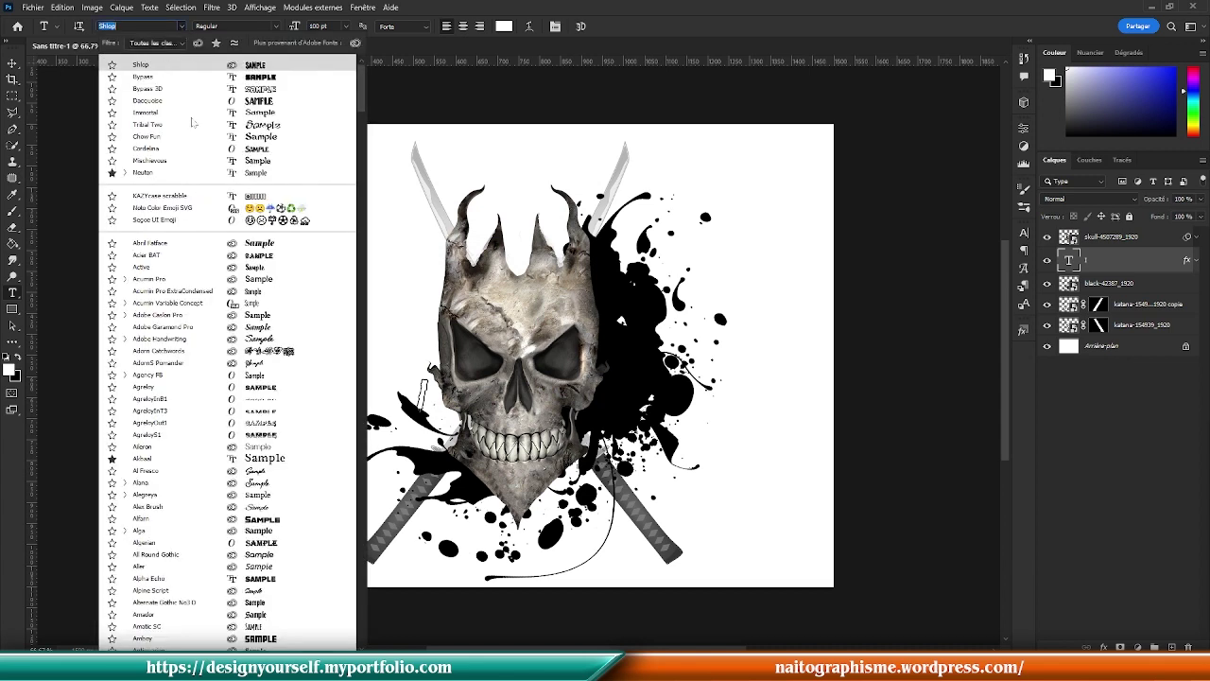
pyautogui.click(199, 318)
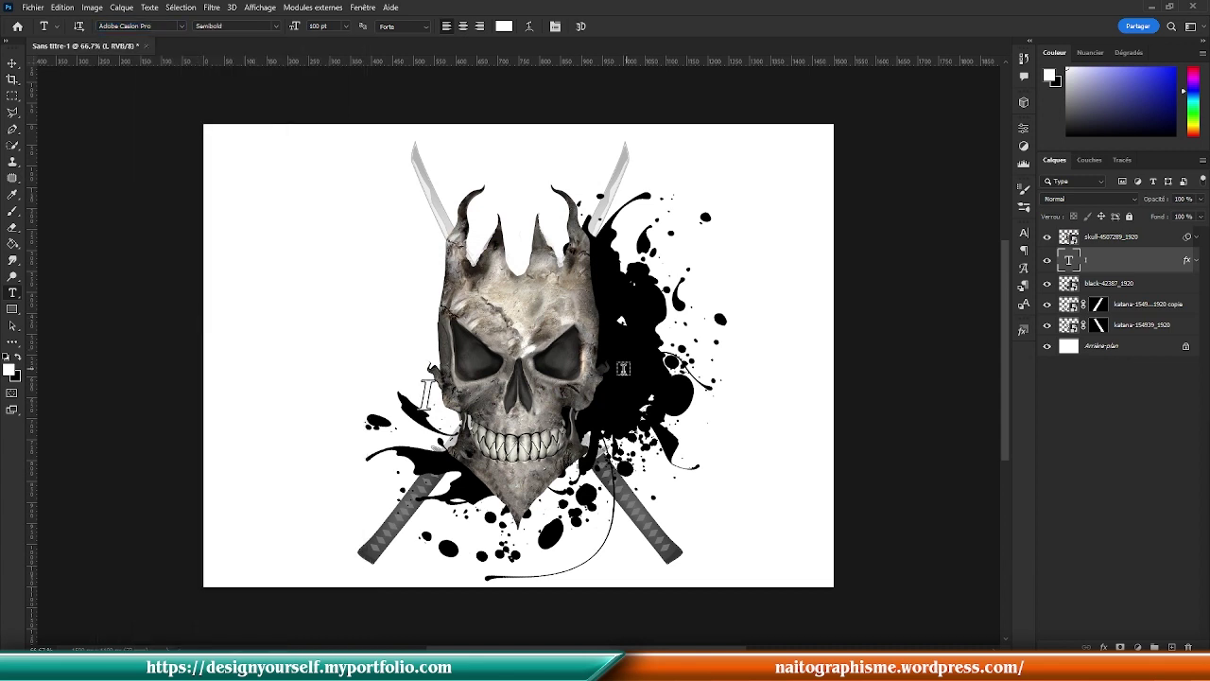
# Step: Add a text box over the dense ink at the skull's right with "Got Yours" split over two lines
pyautogui.moveTo(612, 386); pyautogui.dragTo(682, 424)
pyautogui.moveTo(612, 406); pyautogui.dragTo(606, 408)
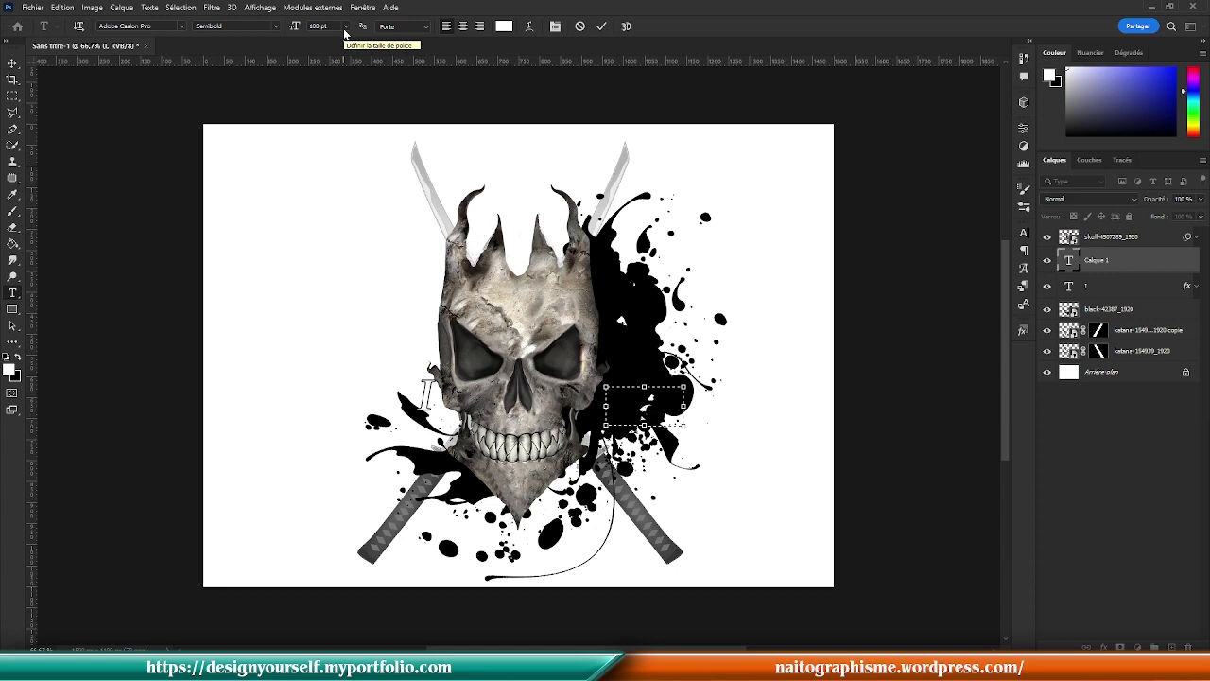
pyautogui.write('Got')
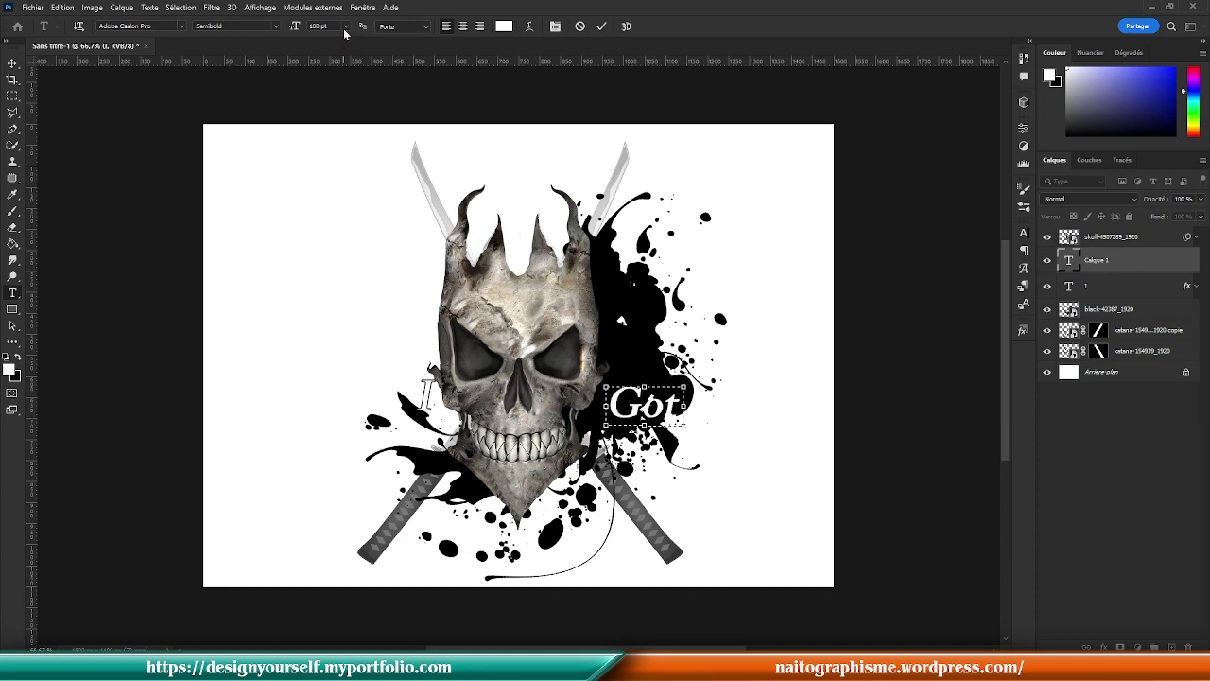
pyautogui.press('Return')
pyautogui.hotkey('ctrl', 'Return')
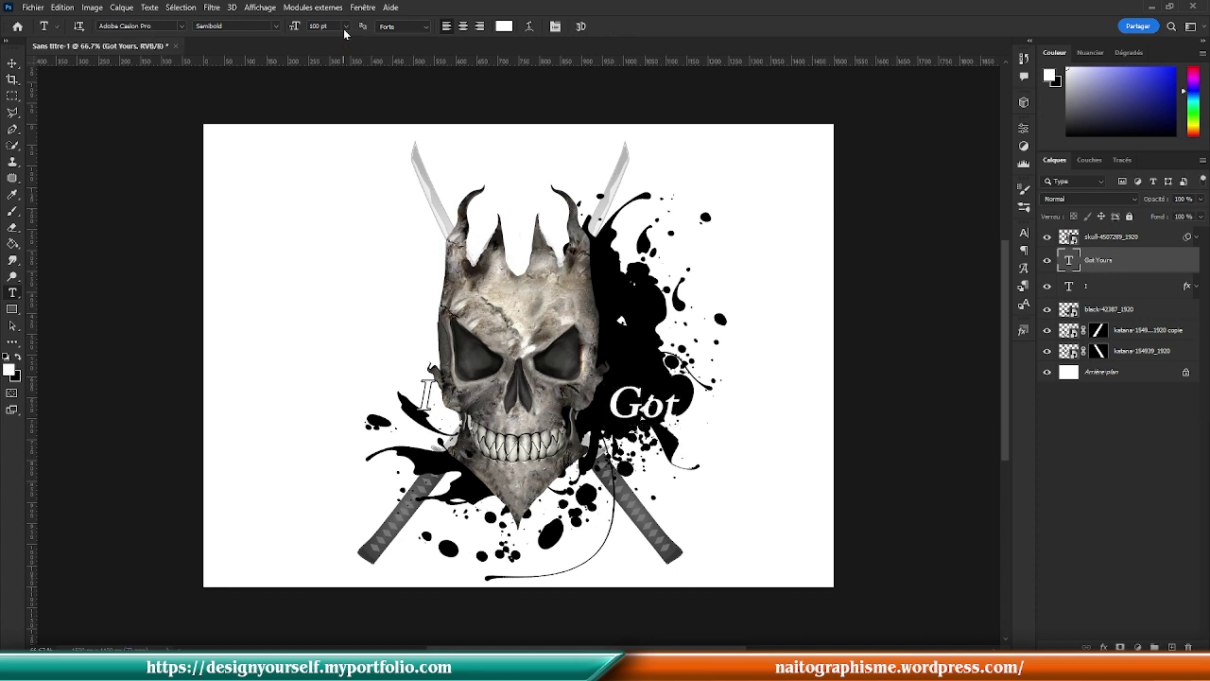
# Step: Set the whole "Got Yours" text to 48 pt
pyautogui.doubleClick(1069, 262)
pyautogui.click(346, 28)
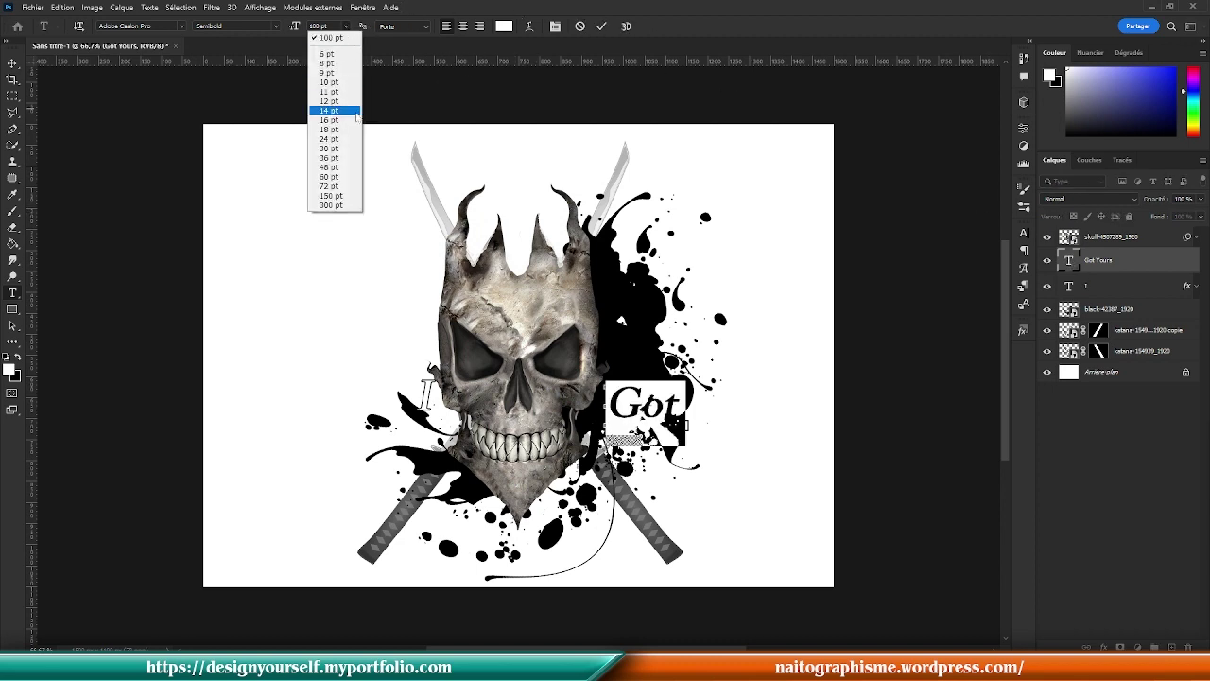
pyautogui.click(355, 181)
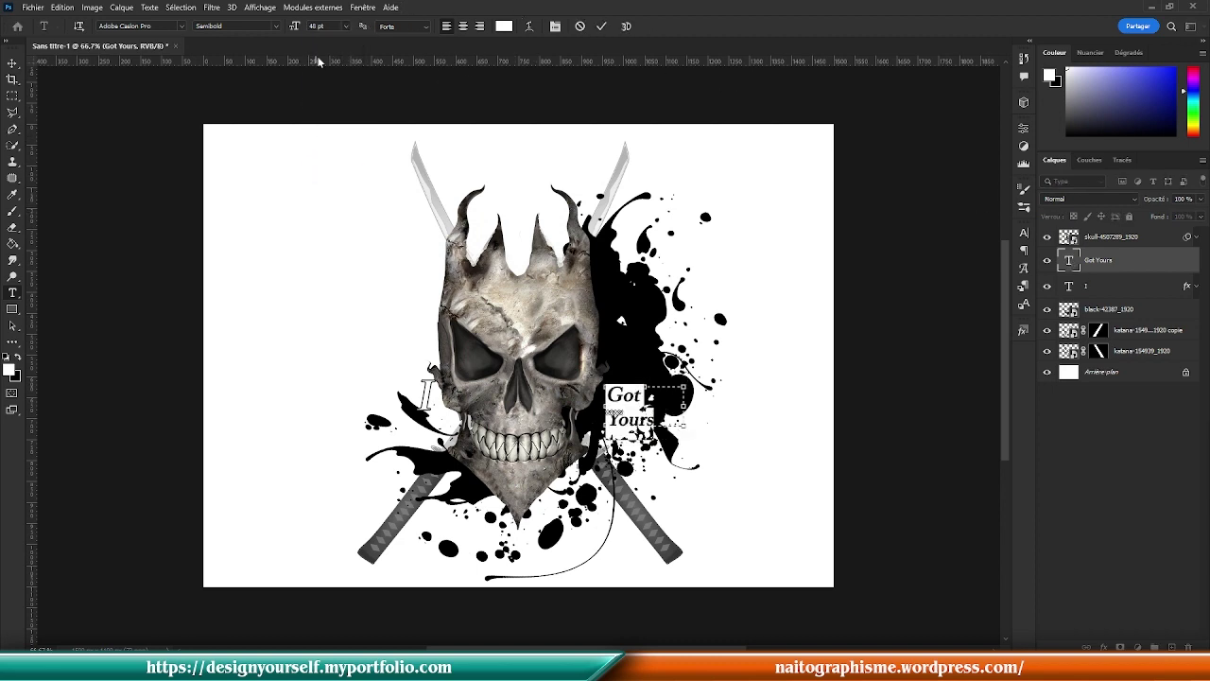
# Step: Narrow the "Got Yours" text box, center its text, and move it up and closer to the skull over the ink
pyautogui.moveTo(683, 386); pyautogui.dragTo(650, 412)
pyautogui.click(463, 26)
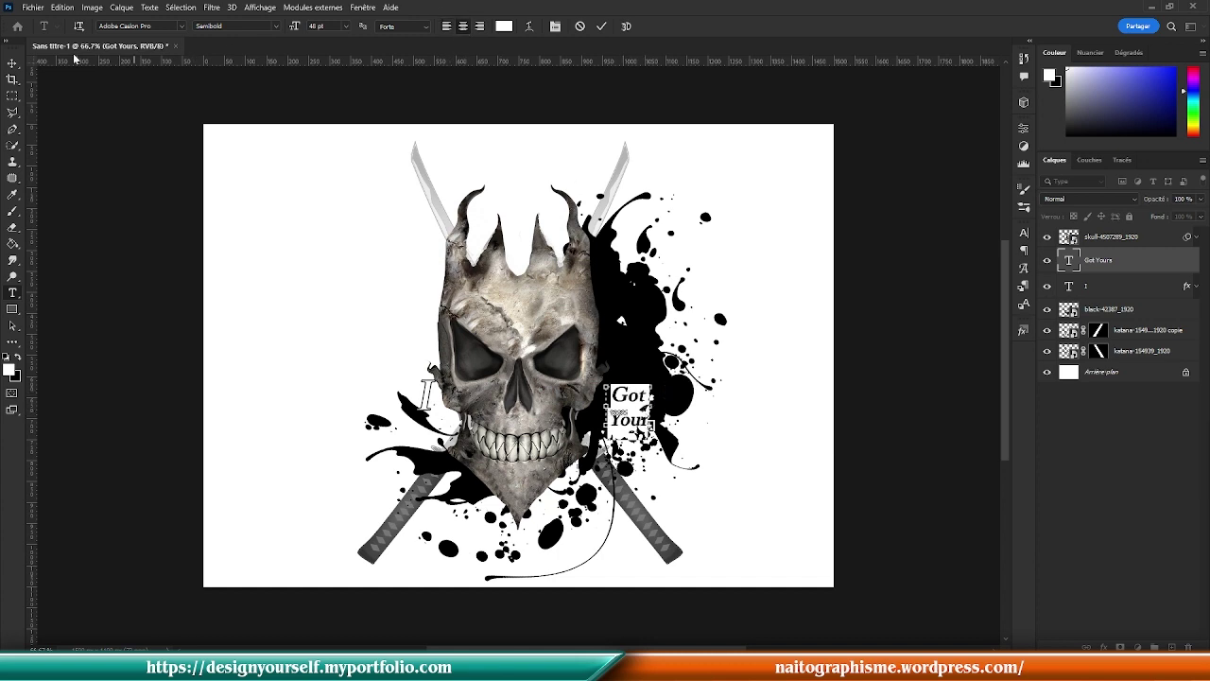
pyautogui.click(13, 63)
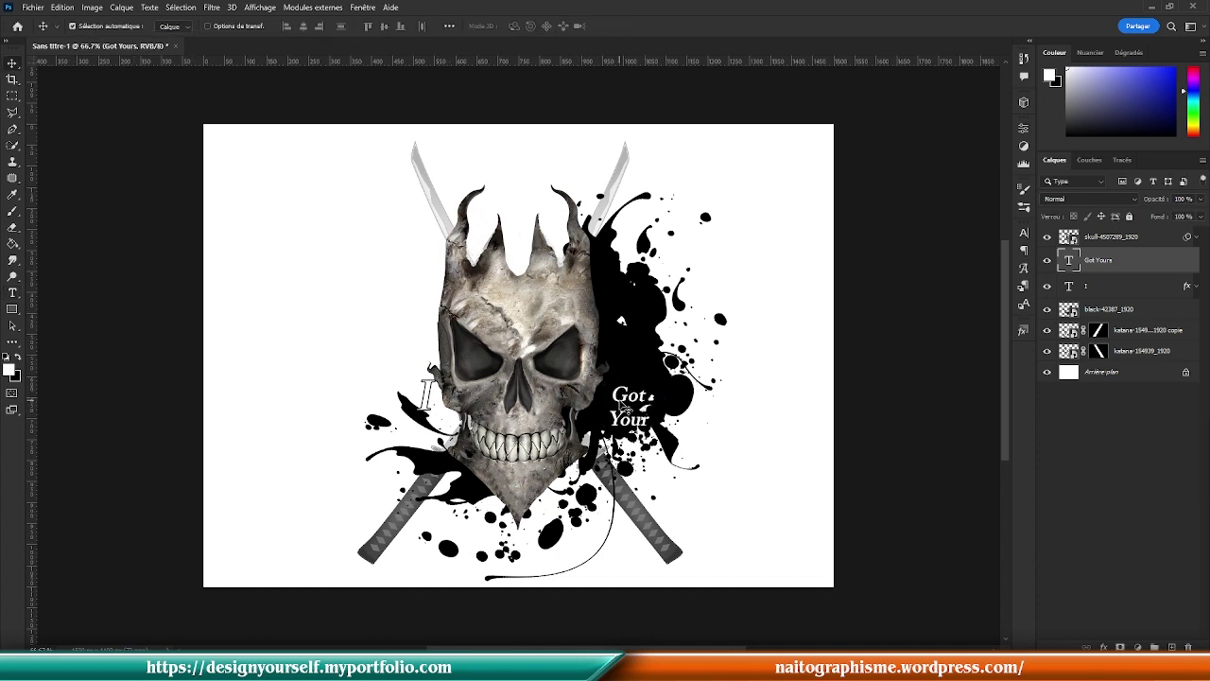
pyautogui.moveTo(624, 405); pyautogui.dragTo(609, 393)
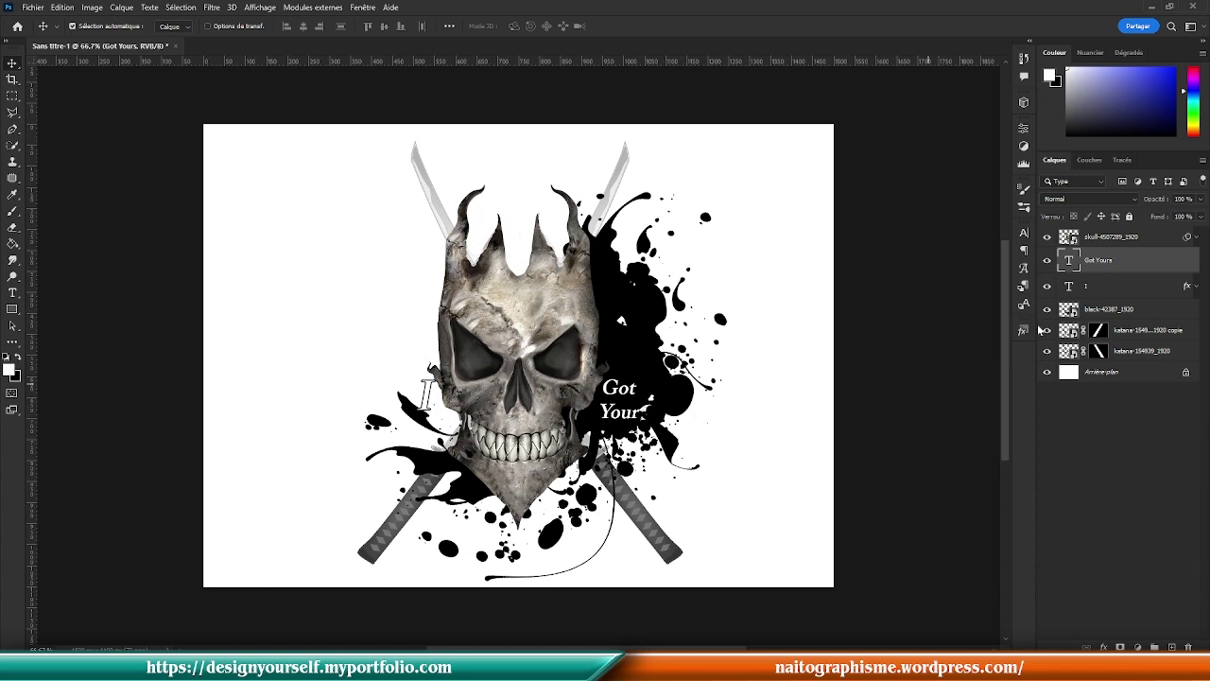
pyautogui.doubleClick(1069, 266)
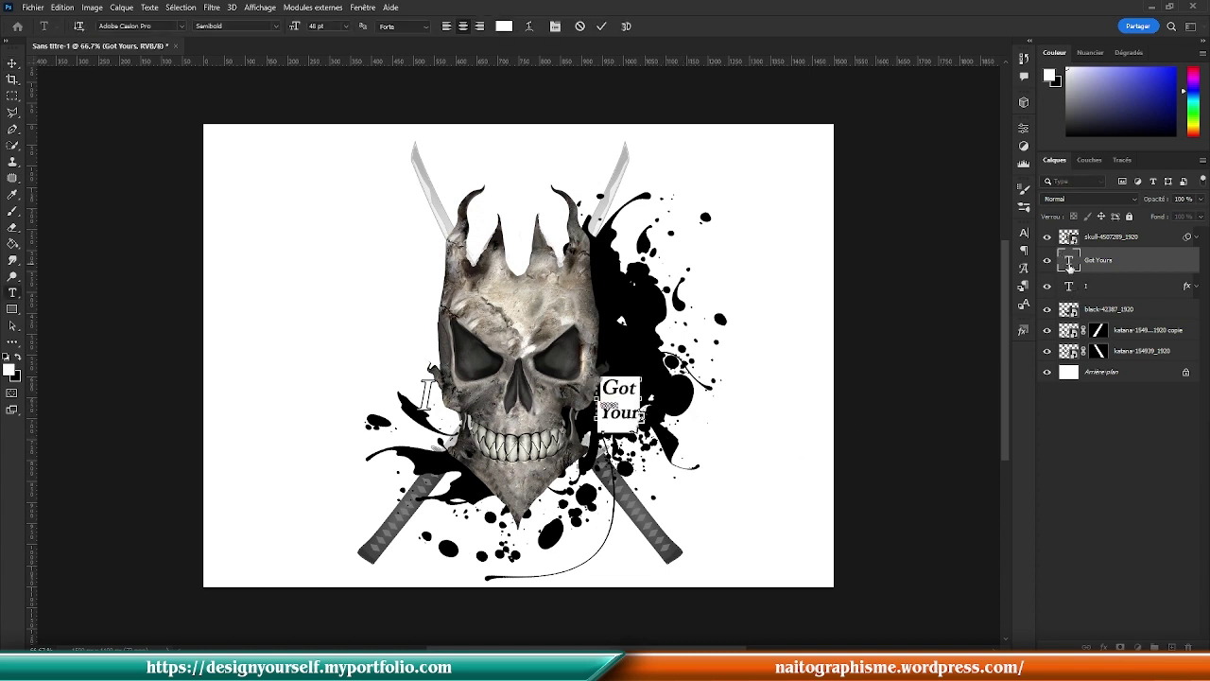
pyautogui.click(1083, 446)
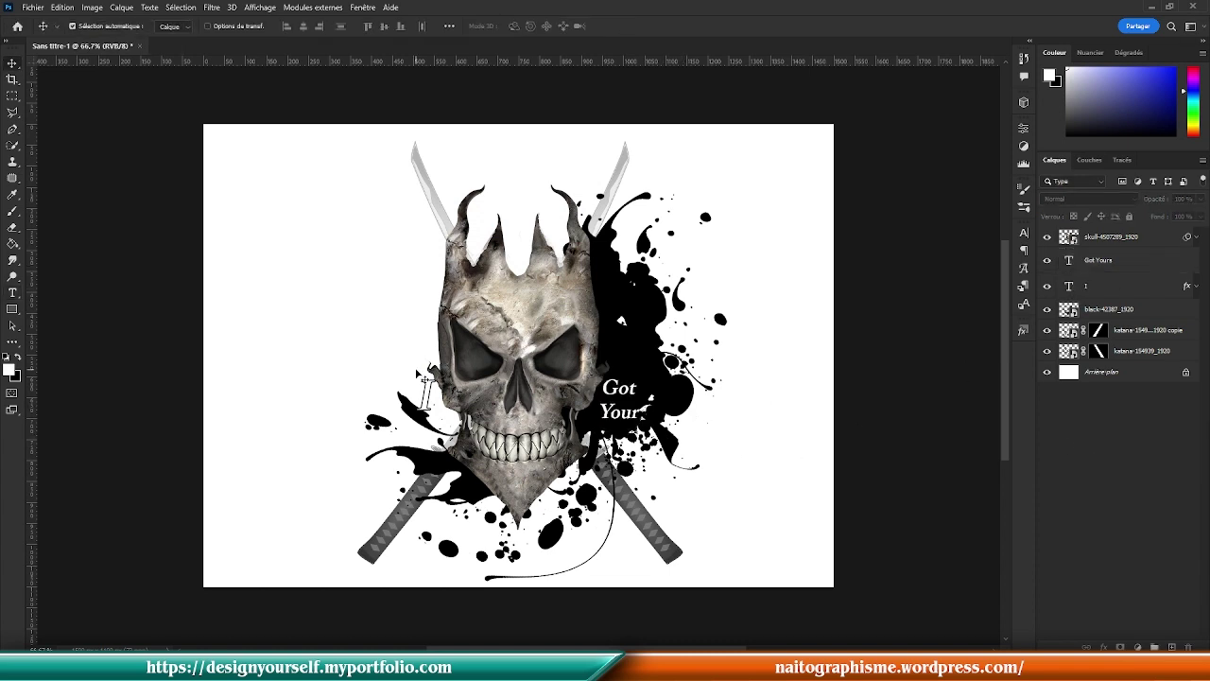
# Step: Change the letter I's font to Adobe Caslon Pro Semibold Italic and move the letter up beside the skull's cheek
pyautogui.click(1115, 285)
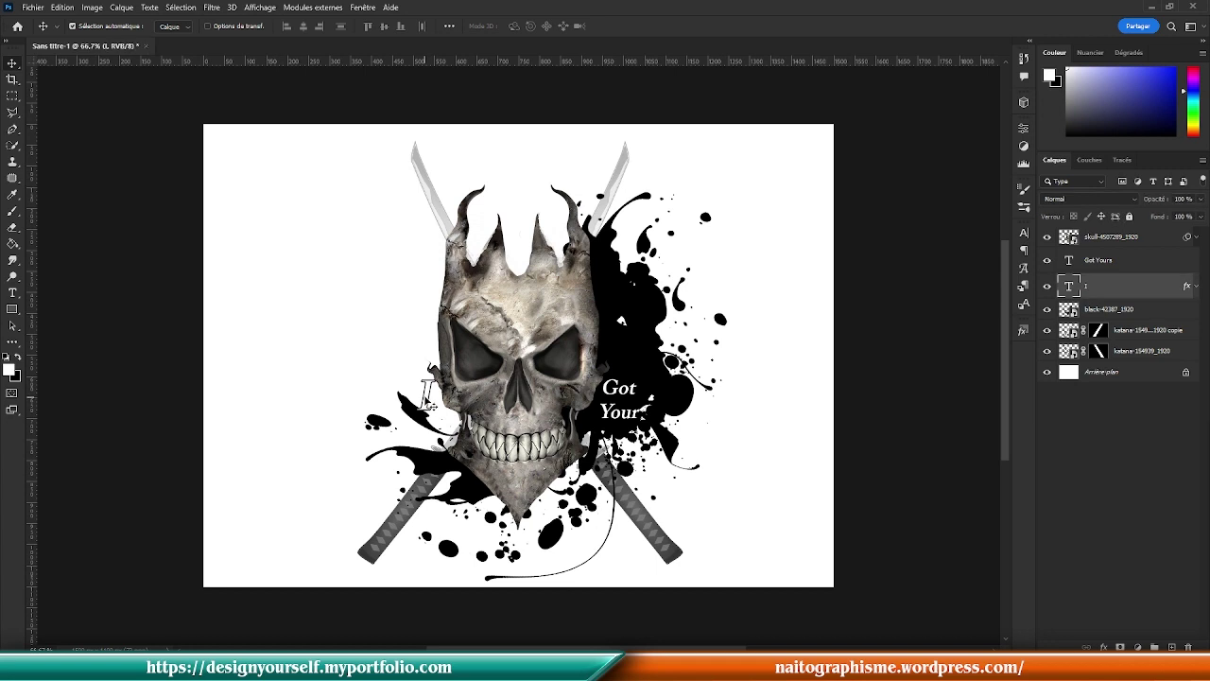
pyautogui.doubleClick(1069, 285)
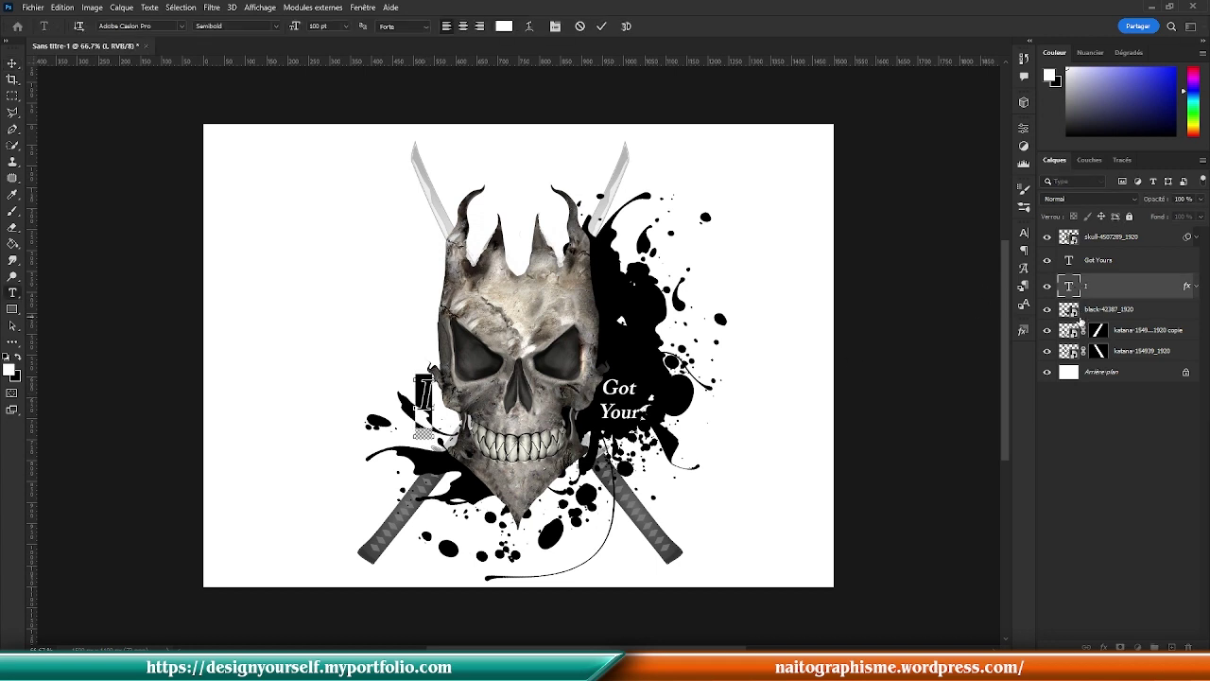
pyautogui.click(168, 26)
pyautogui.write('cas')
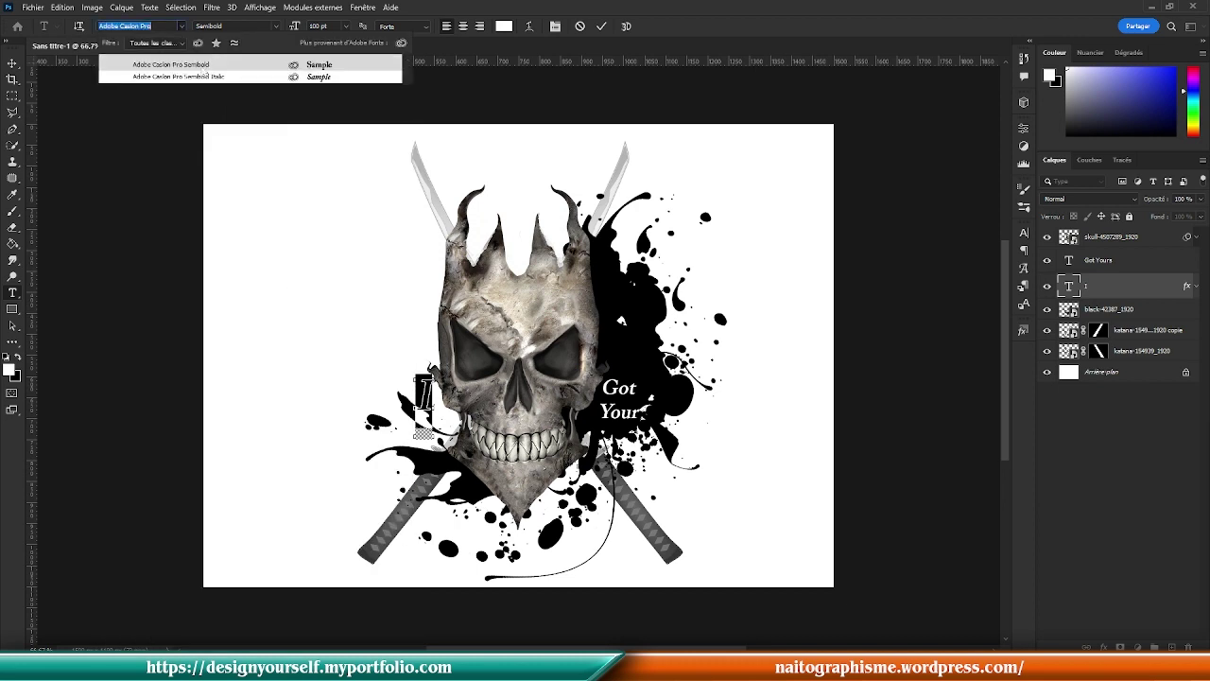
pyautogui.click(202, 77)
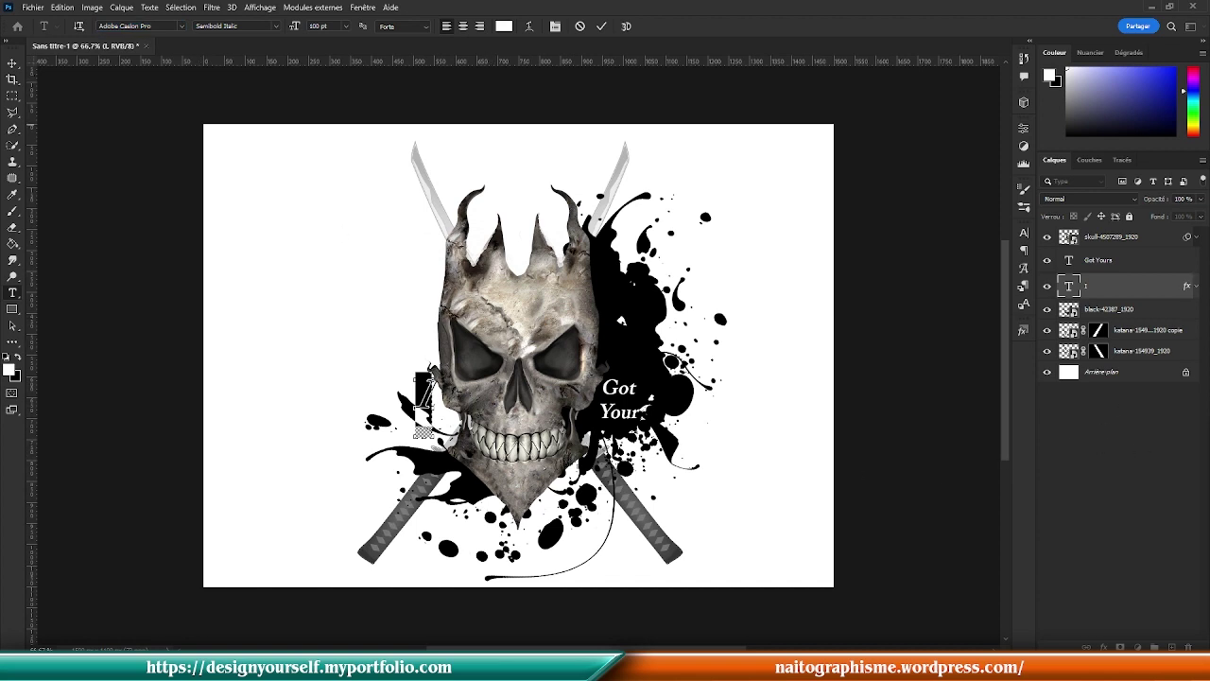
pyautogui.click(13, 61)
pyautogui.moveTo(437, 404); pyautogui.dragTo(422, 366)
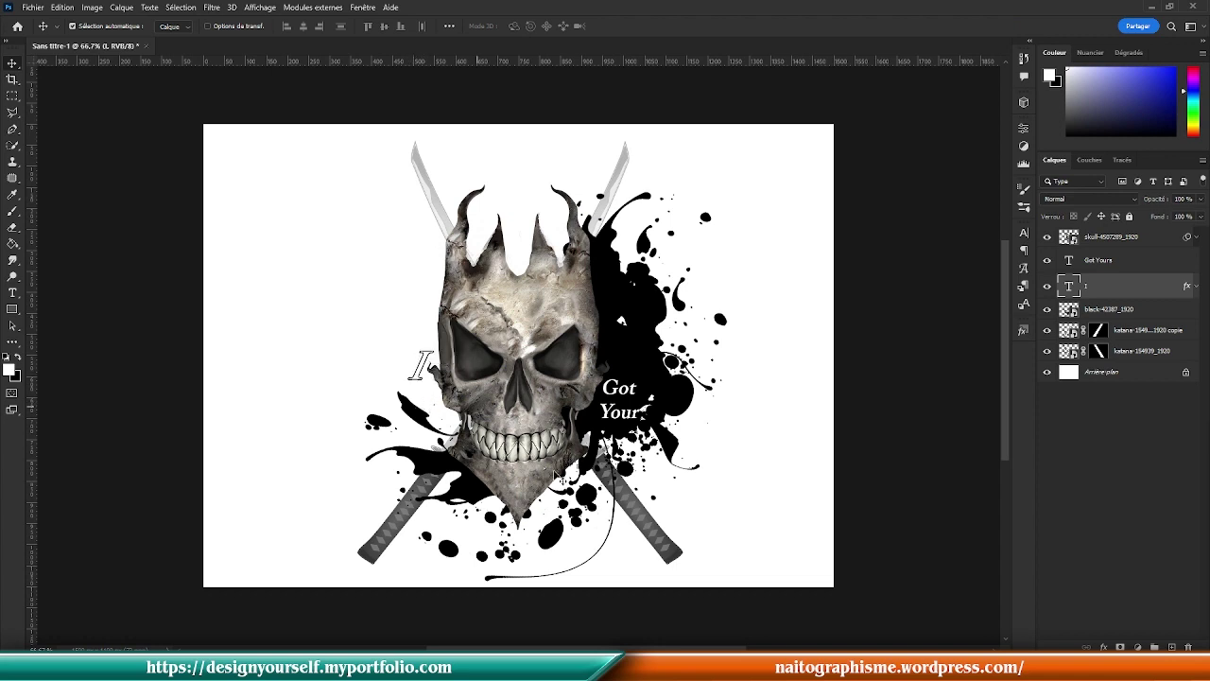
# Step: Set the letter I to 200 pt, enlarge its text box to fit, and place it beside the skull above the ink
pyautogui.doubleClick(1069, 285)
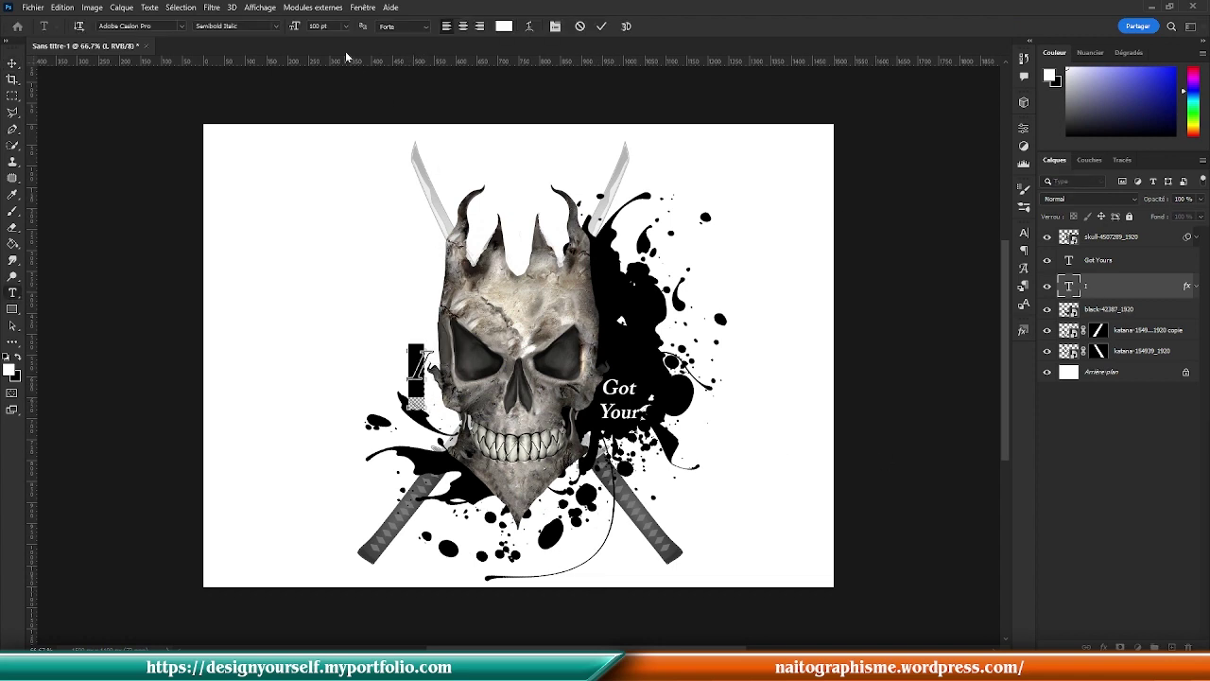
pyautogui.click(318, 26)
pyautogui.write('200')
pyautogui.press('Return')
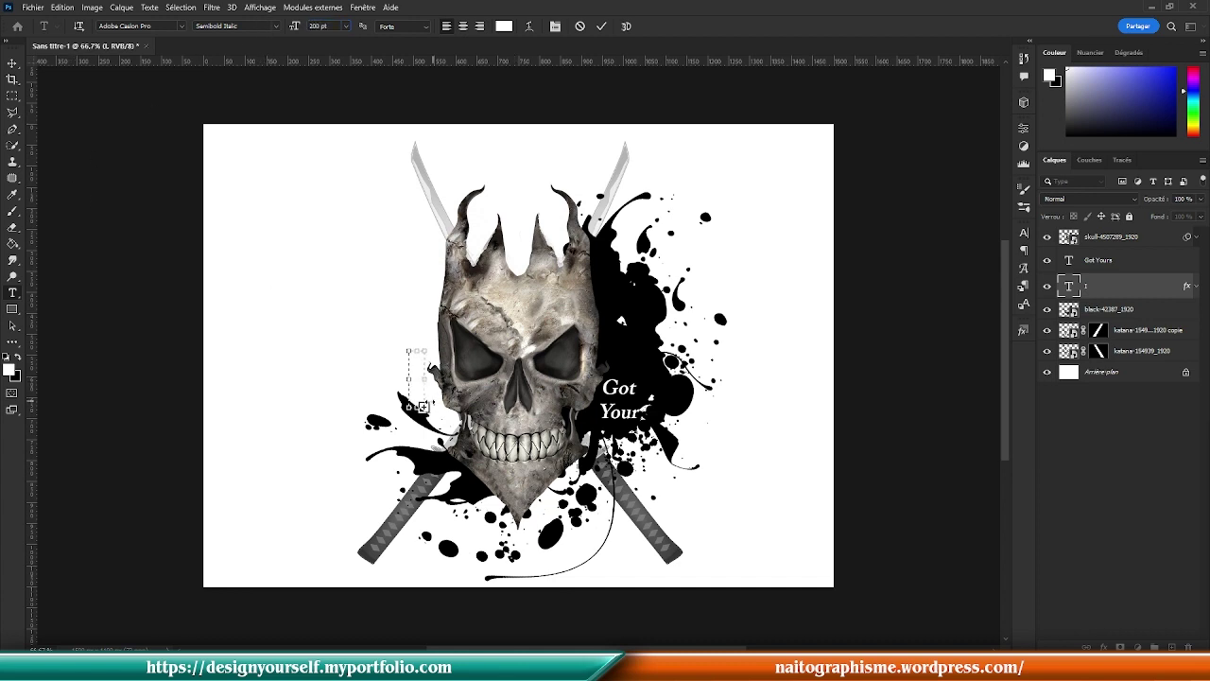
pyautogui.moveTo(422, 407); pyautogui.dragTo(378, 396)
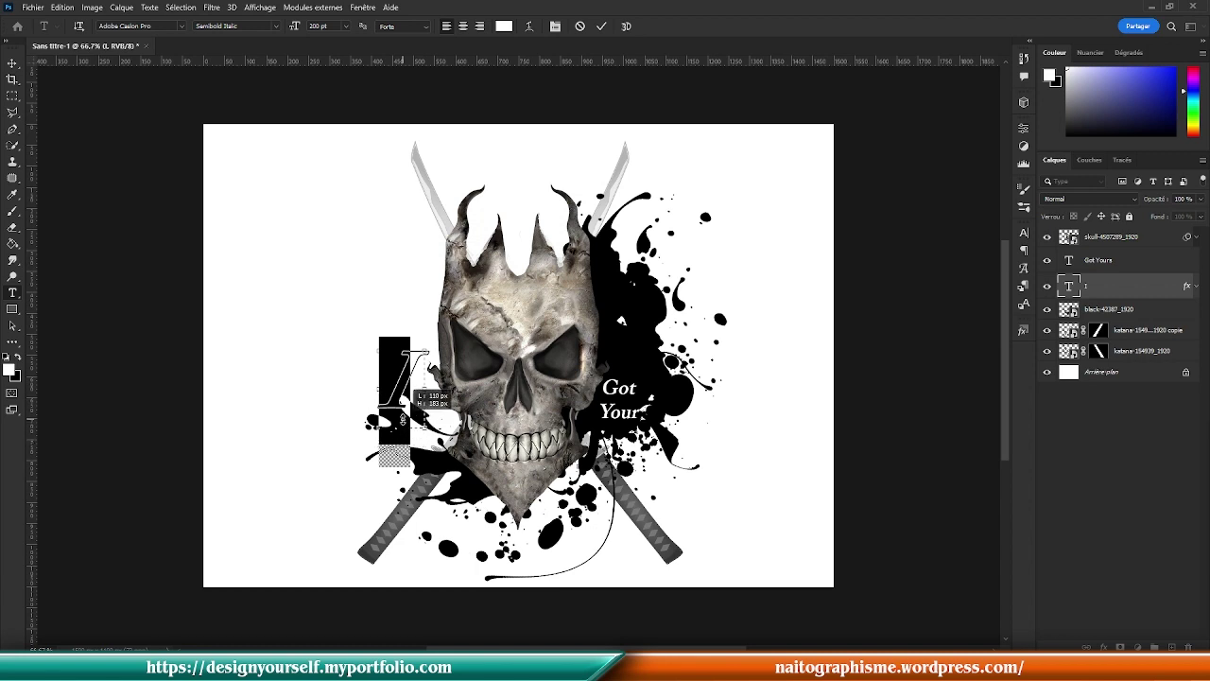
pyautogui.click(12, 63)
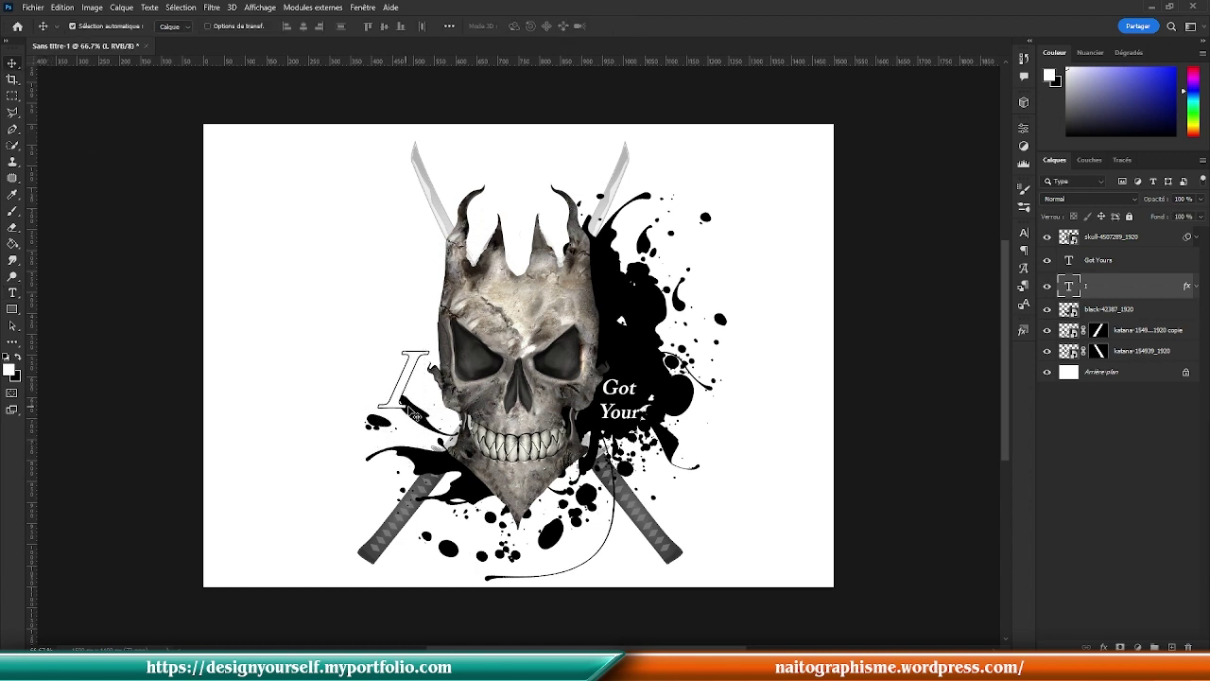
pyautogui.moveTo(395, 419); pyautogui.dragTo(406, 405)
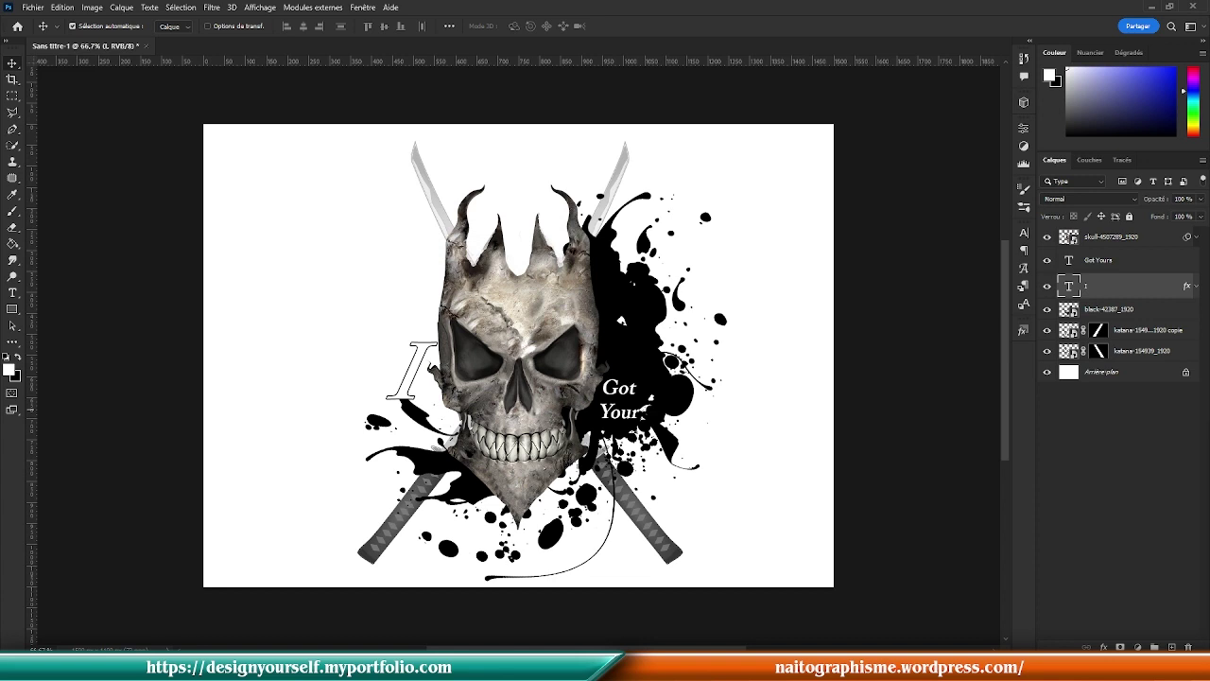
# Step: Group the "Got Yours" and I text layers and name the group "Texte"
pyautogui.keyDown('ctrl'); pyautogui.click(1131, 261); pyautogui.keyUp('ctrl')
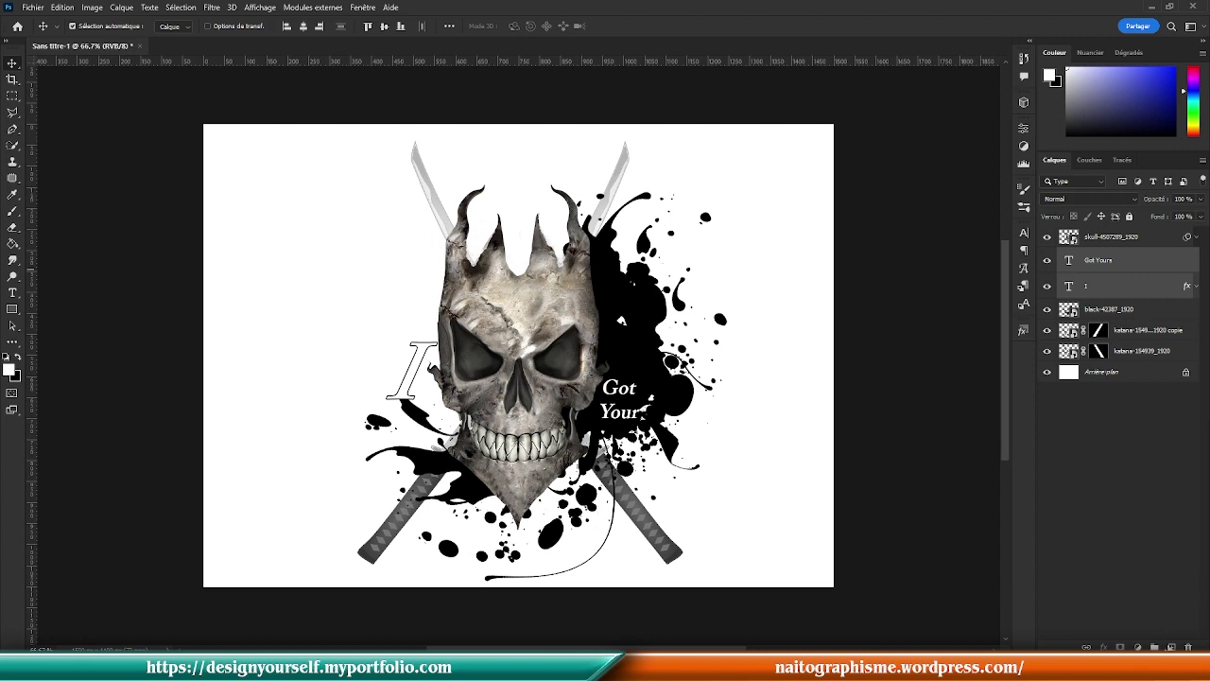
pyautogui.hotkey('ctrl', 'g')
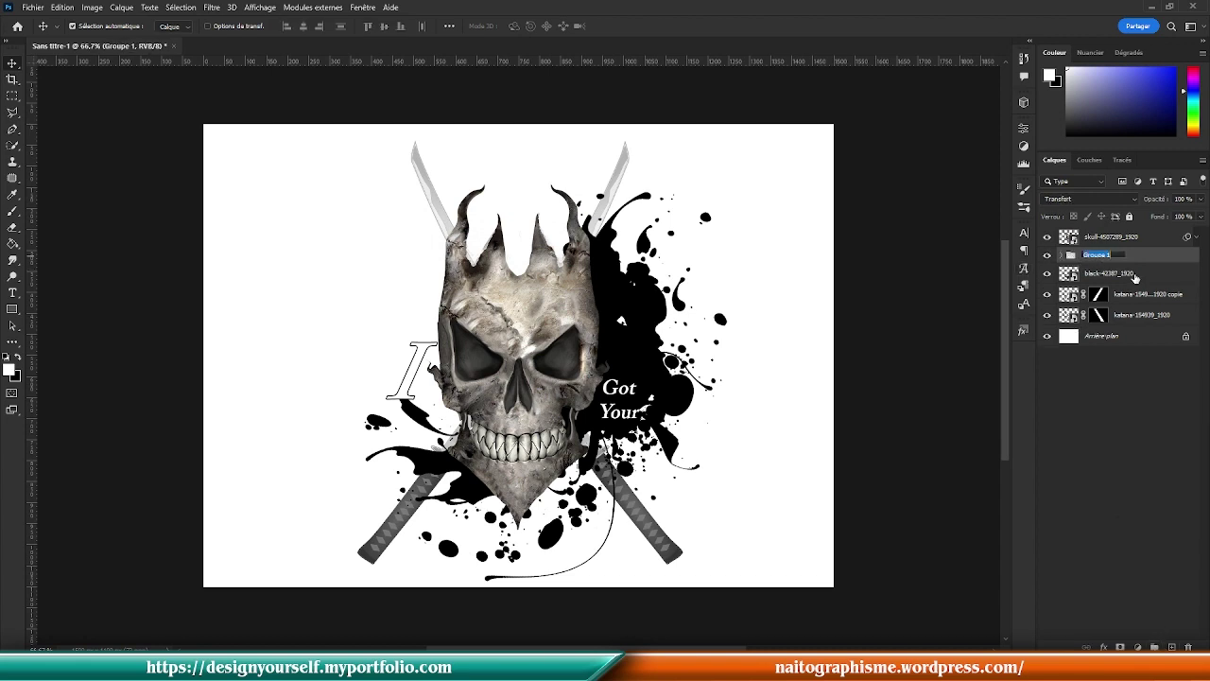
pyautogui.write('Texte')
pyautogui.press('Return')
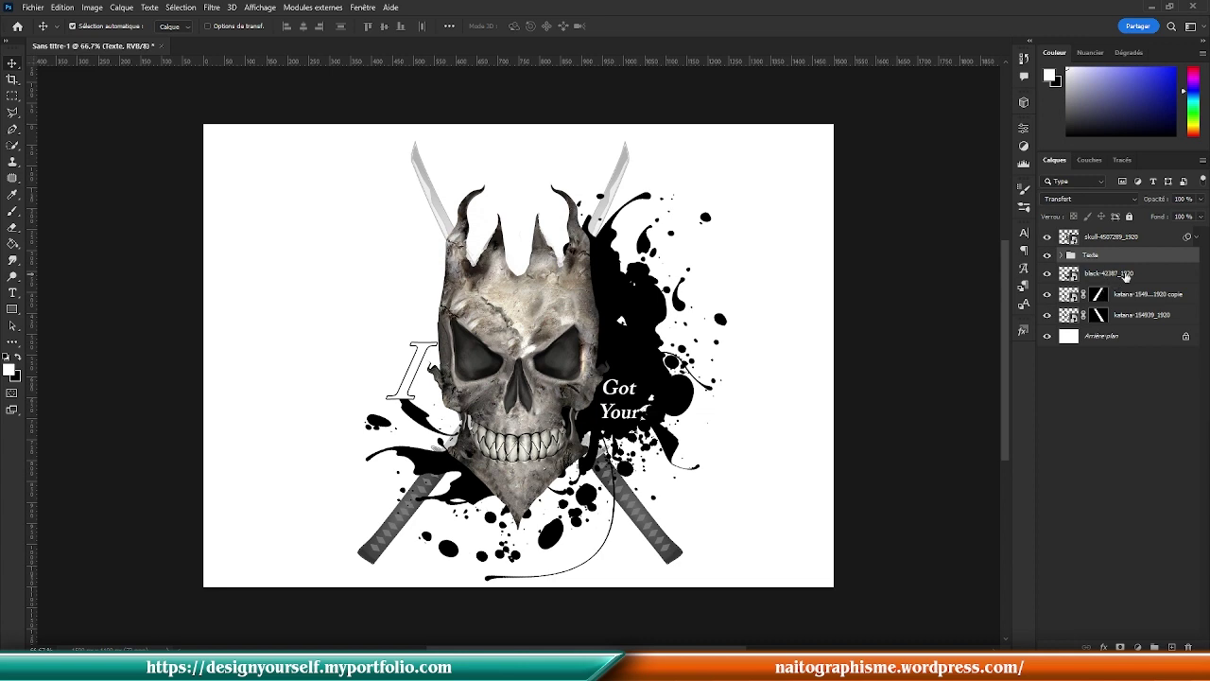
# Step: Move the ink splatter layer below both katana layers and group the two katanas as "Katana"
pyautogui.moveTo(1125, 275); pyautogui.dragTo(1130, 326)
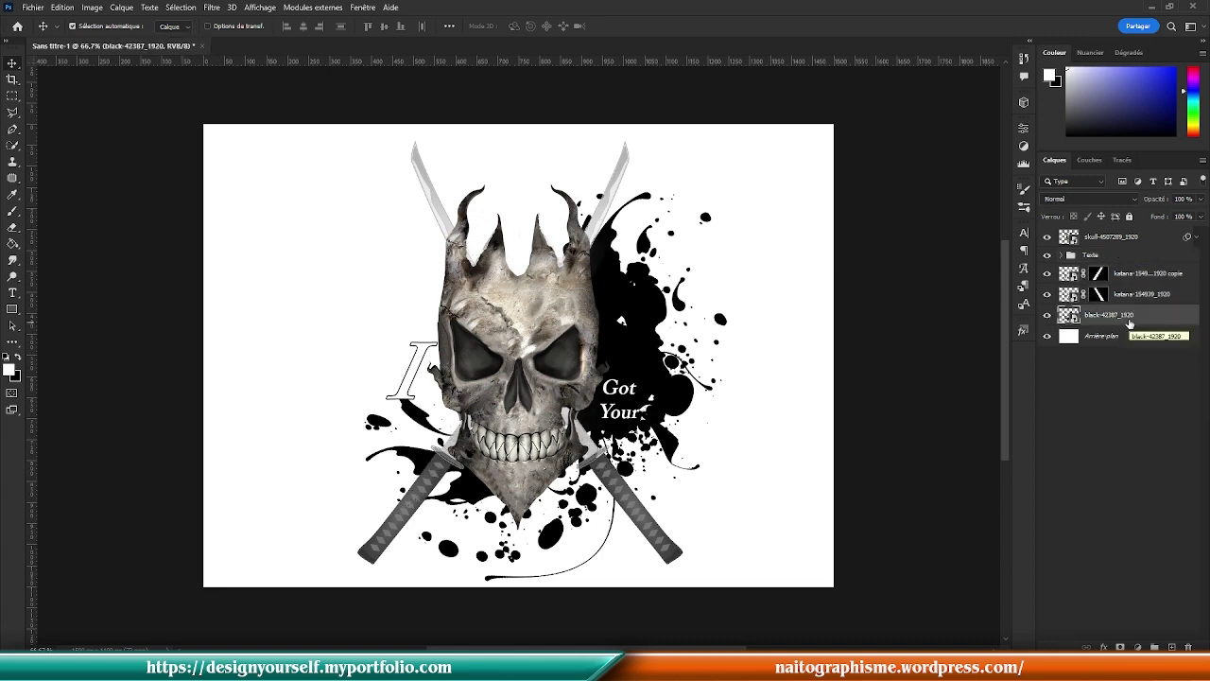
pyautogui.click(1129, 294)
pyautogui.keyDown('shift'); pyautogui.click(1129, 273); pyautogui.keyUp('shift')
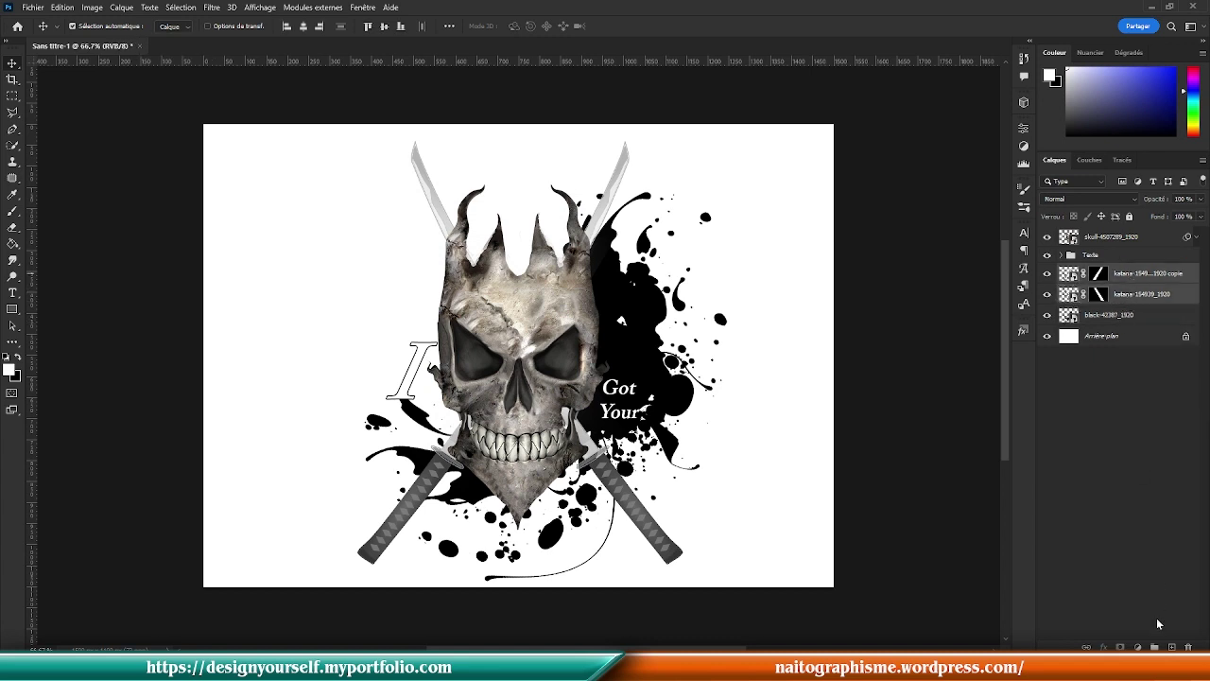
pyautogui.hotkey('ctrl', 'g')
pyautogui.doubleClick(1096, 271)
pyautogui.write('K')
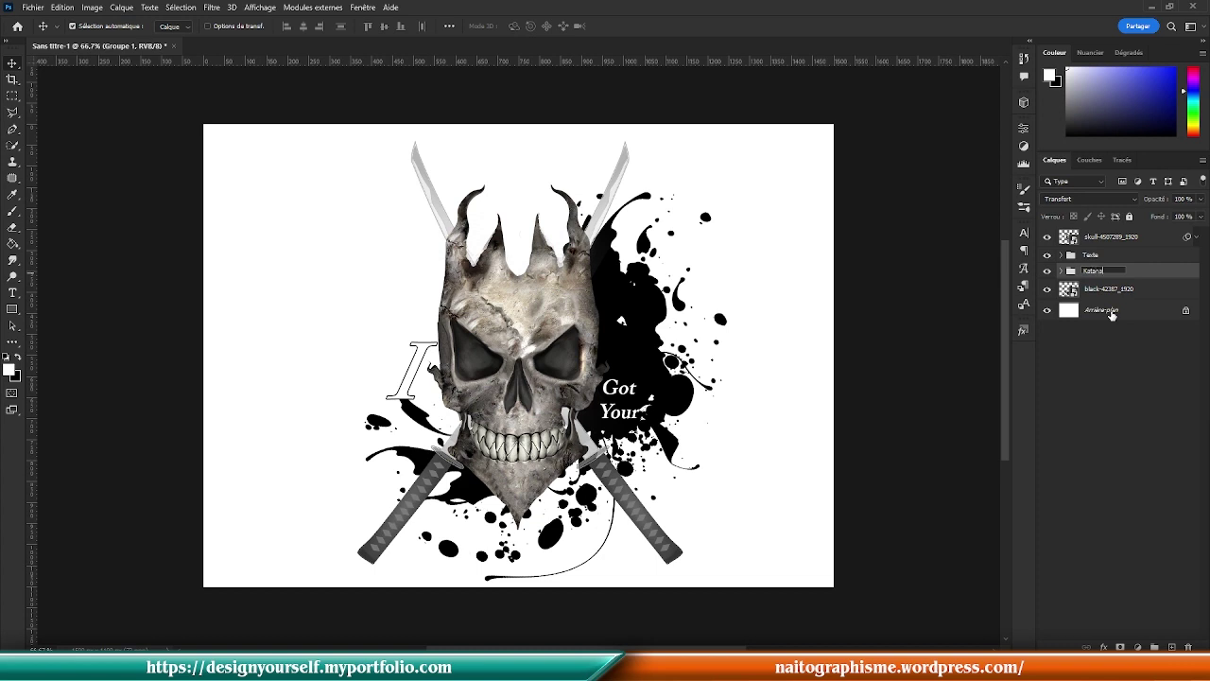
pyautogui.write('atana')
pyautogui.press('Return')
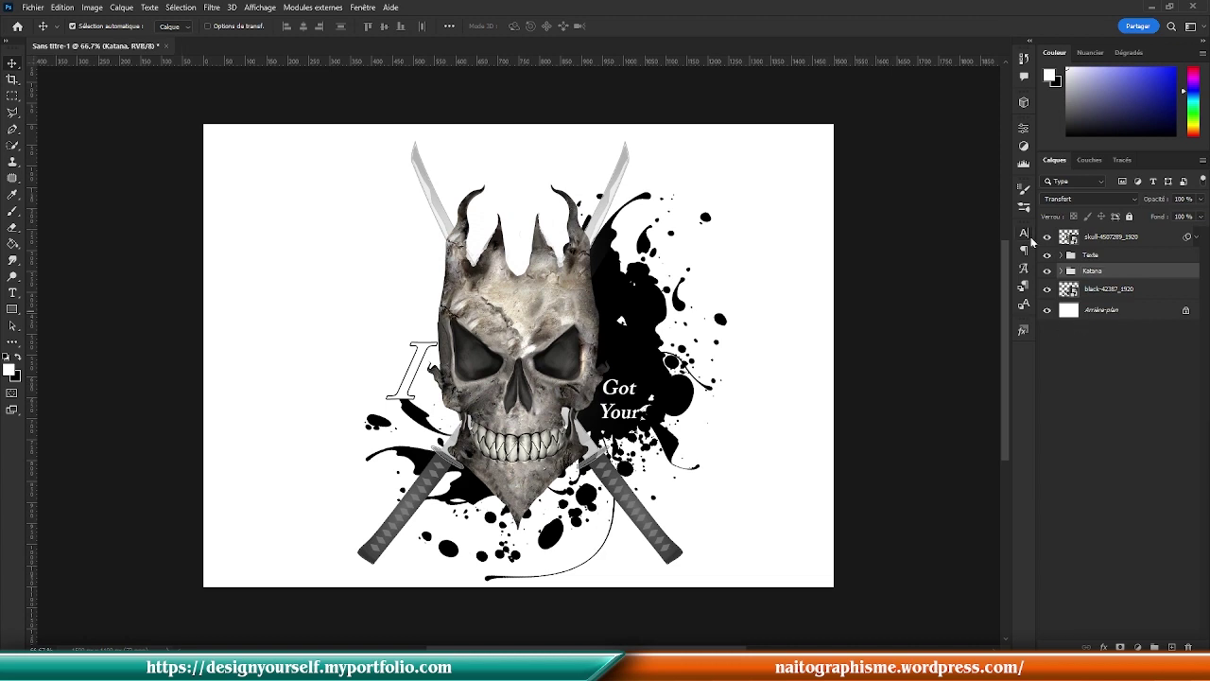
# Step: Add an empty layer above the Texte group and pick the Smoke5 brush from the Smoke set
pyautogui.click(1160, 257)
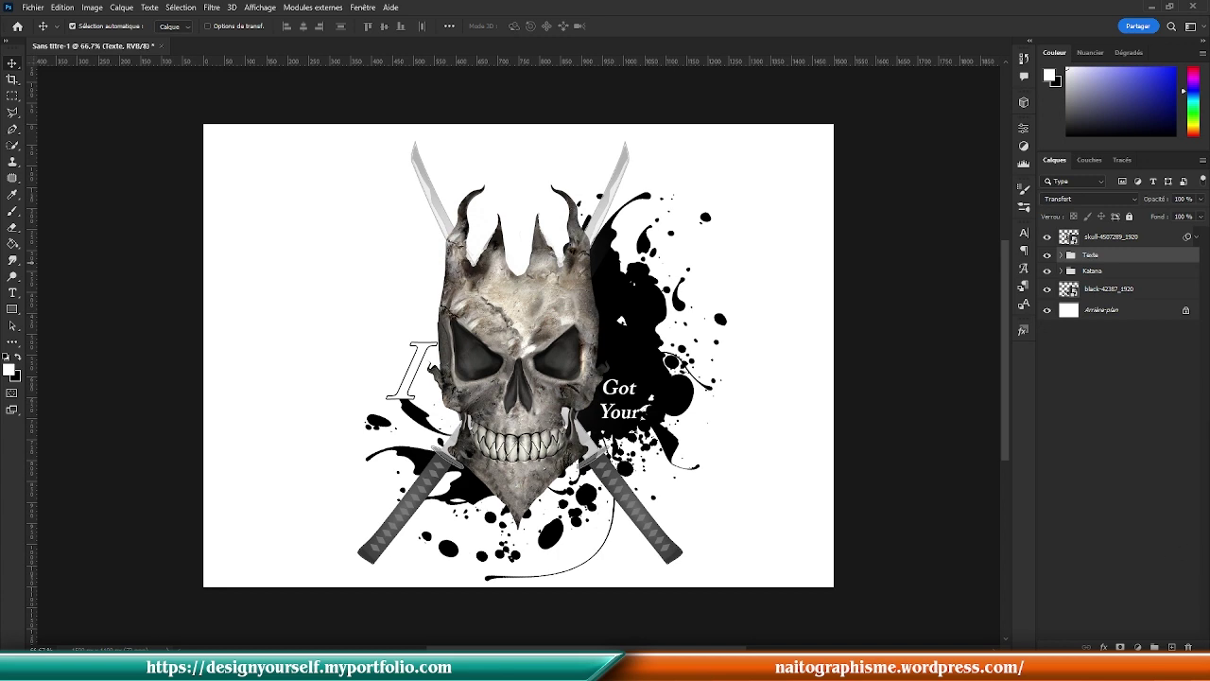
pyautogui.click(1172, 647)
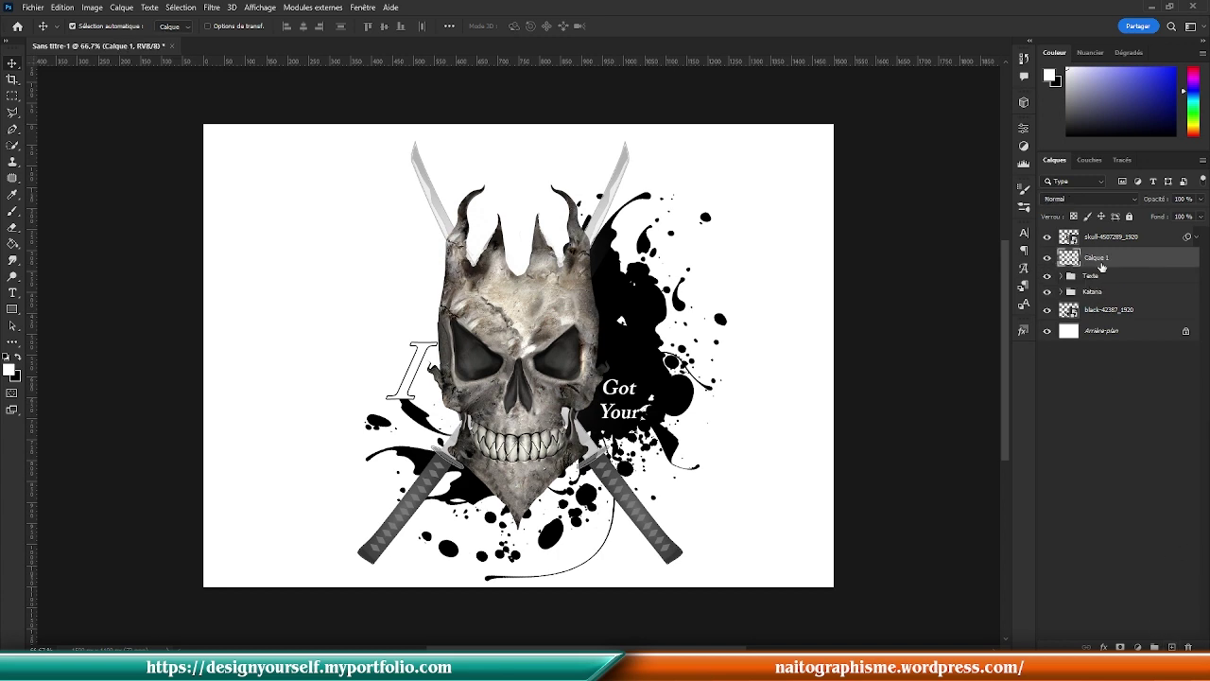
pyautogui.click(1024, 207)
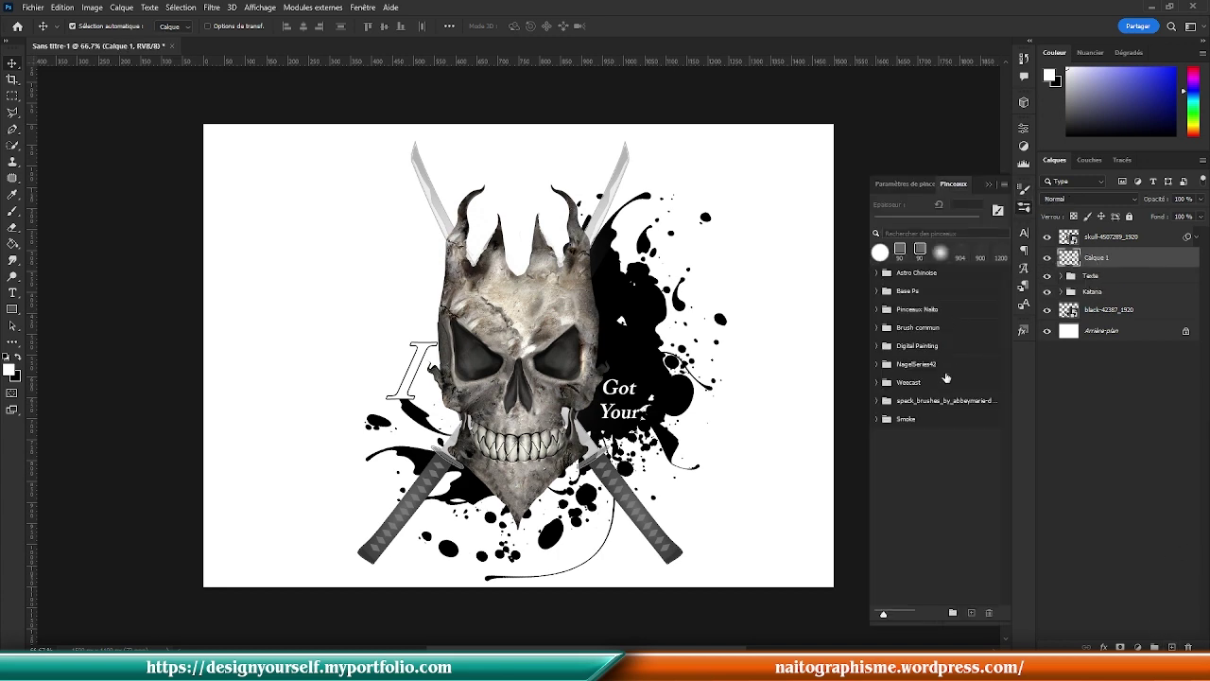
pyautogui.click(876, 419)
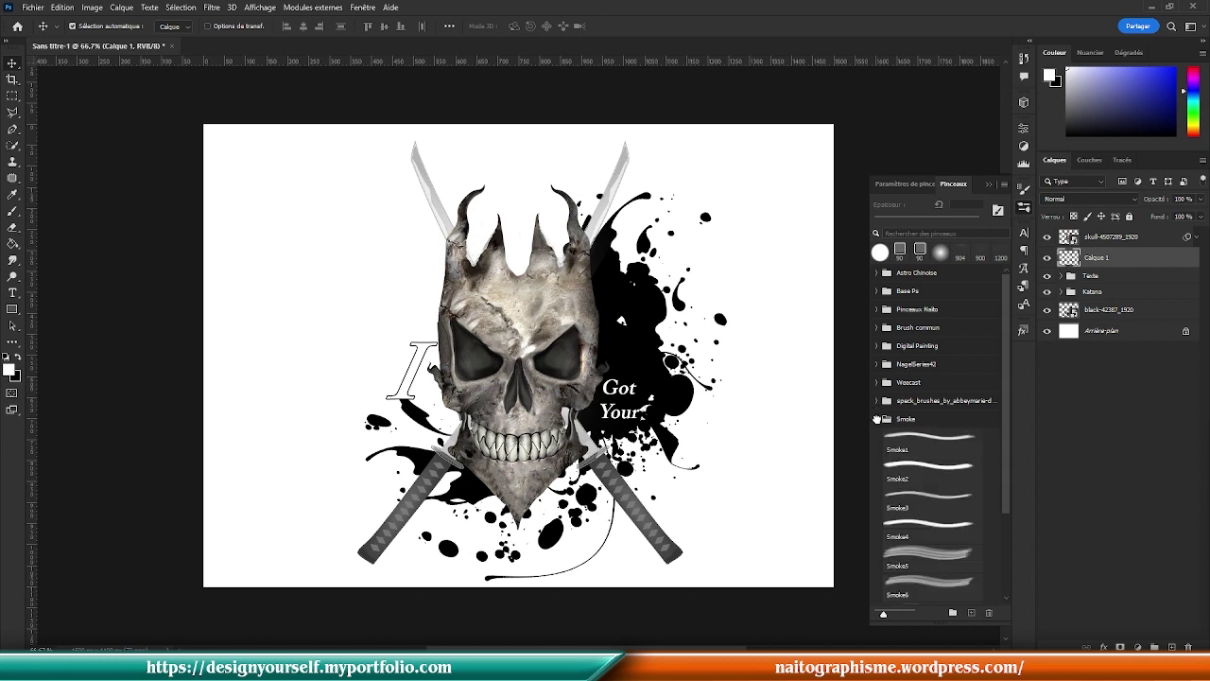
pyautogui.click(918, 558)
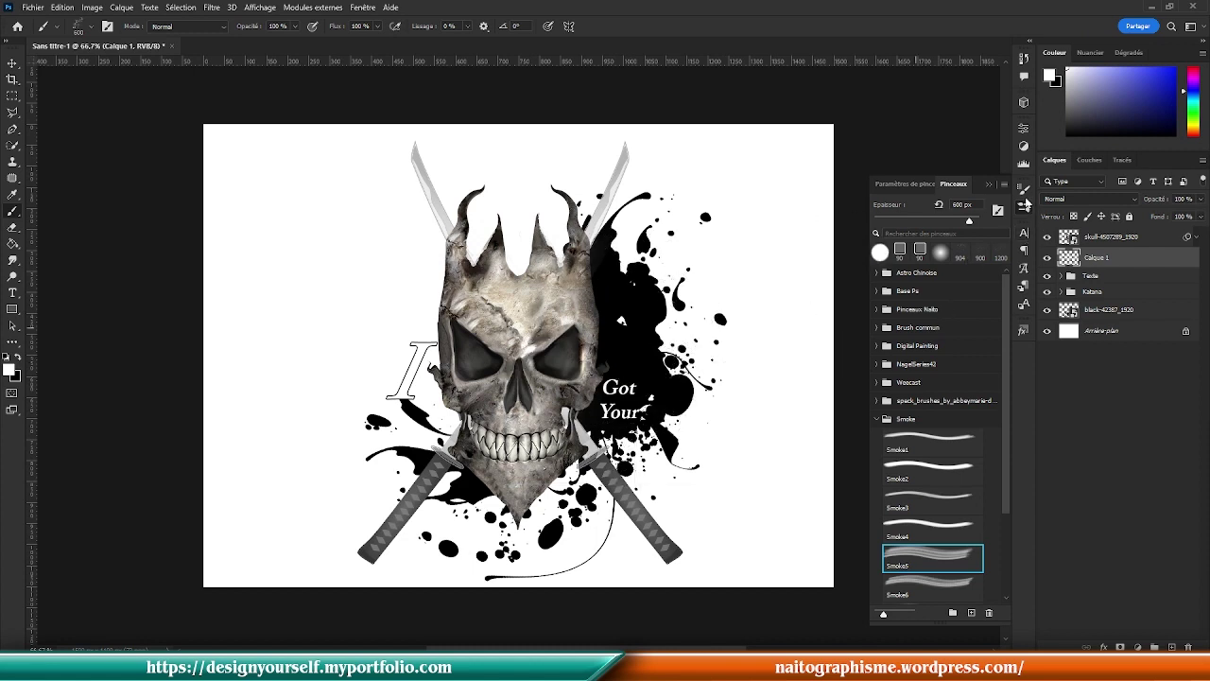
# Step: Rotate the Smoke5 brush tip to 38° and paint white smoke over the skull, with its layer moved above the skull layer
pyautogui.click(1024, 190)
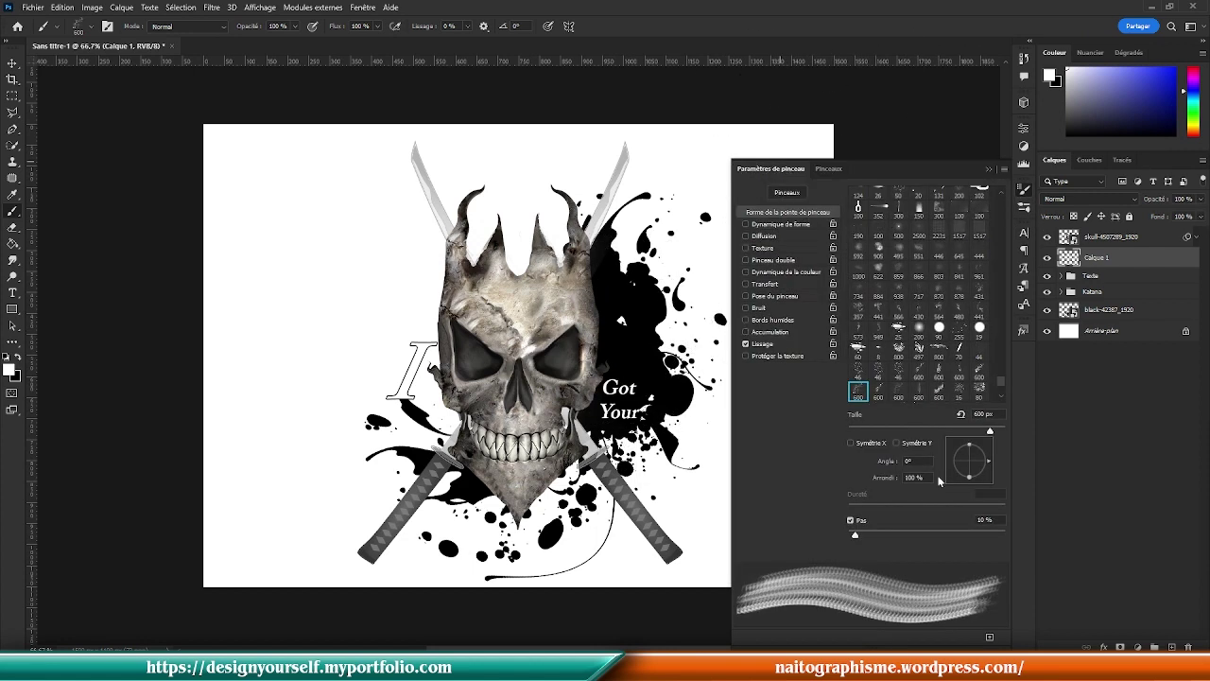
pyautogui.moveTo(986, 461); pyautogui.dragTo(985, 452)
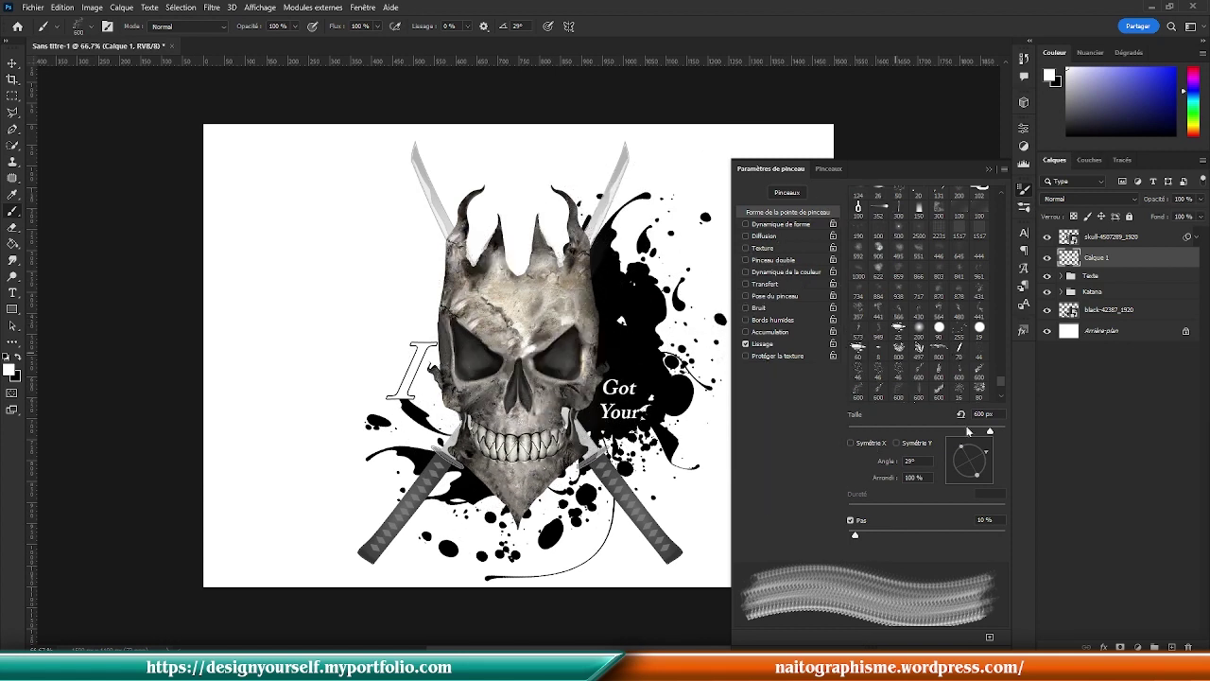
pyautogui.moveTo(989, 456); pyautogui.dragTo(985, 448)
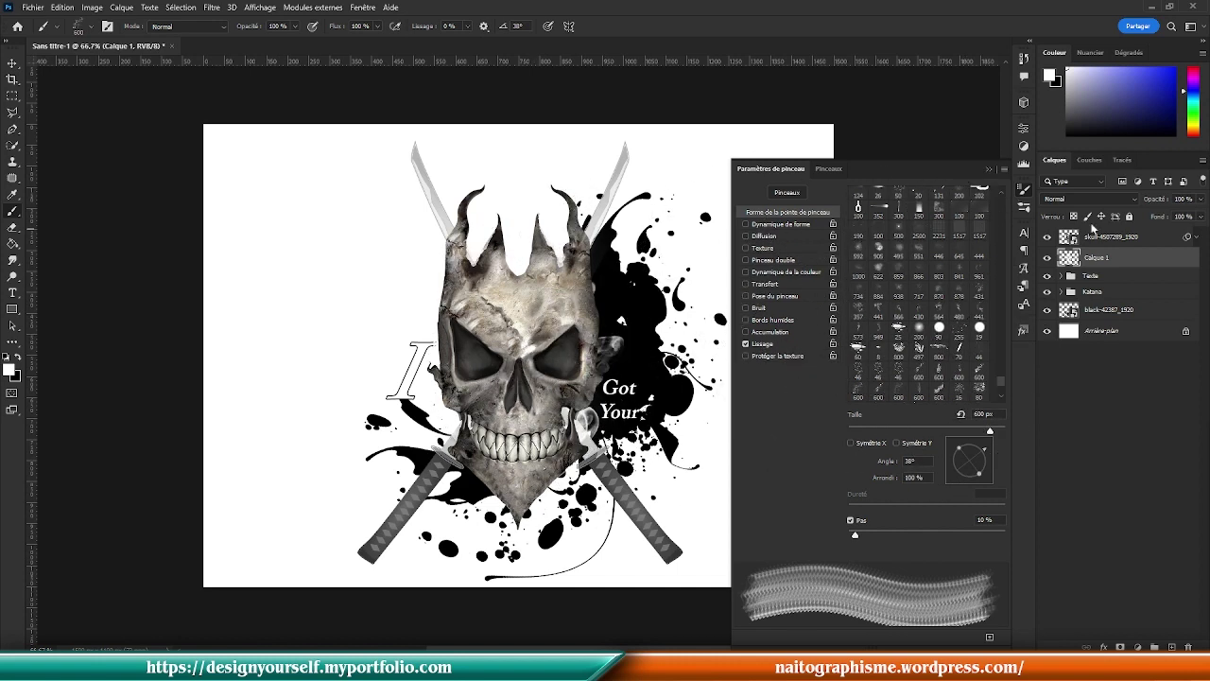
pyautogui.moveTo(1107, 253); pyautogui.dragTo(1114, 237)
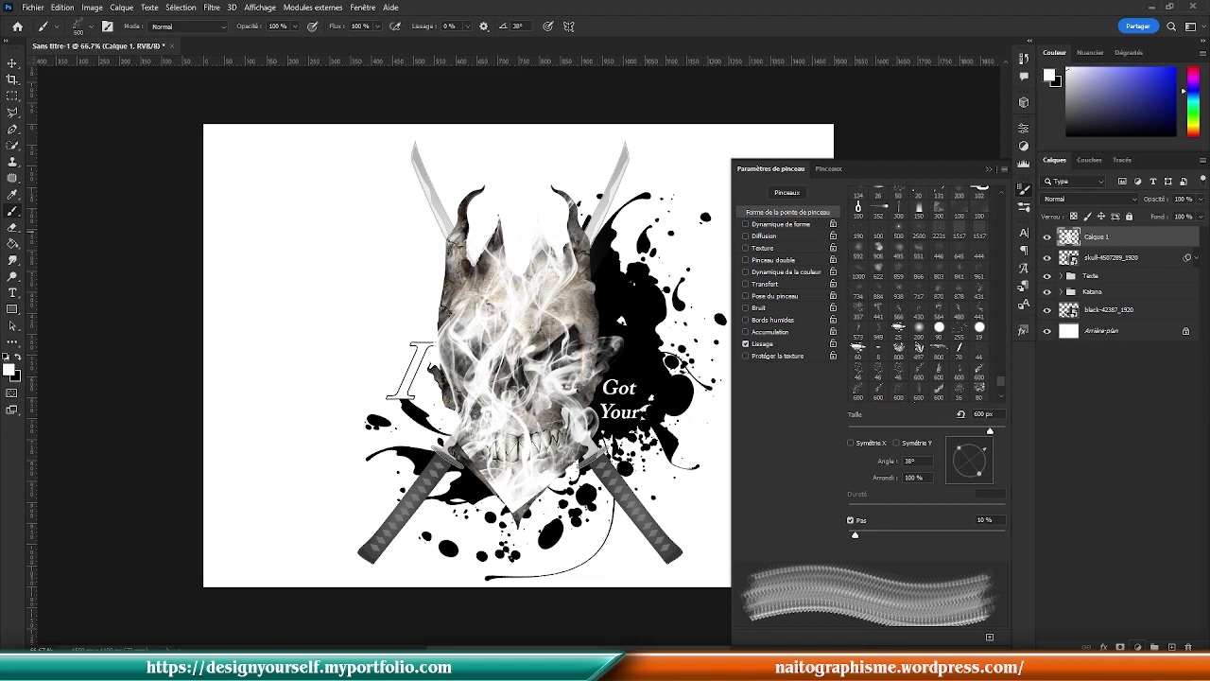
# Step: Add a gradient fill layer above the smoke layer and set the gradient's starting color stop to black (000000)
pyautogui.click(1137, 647)
pyautogui.click(1123, 442)
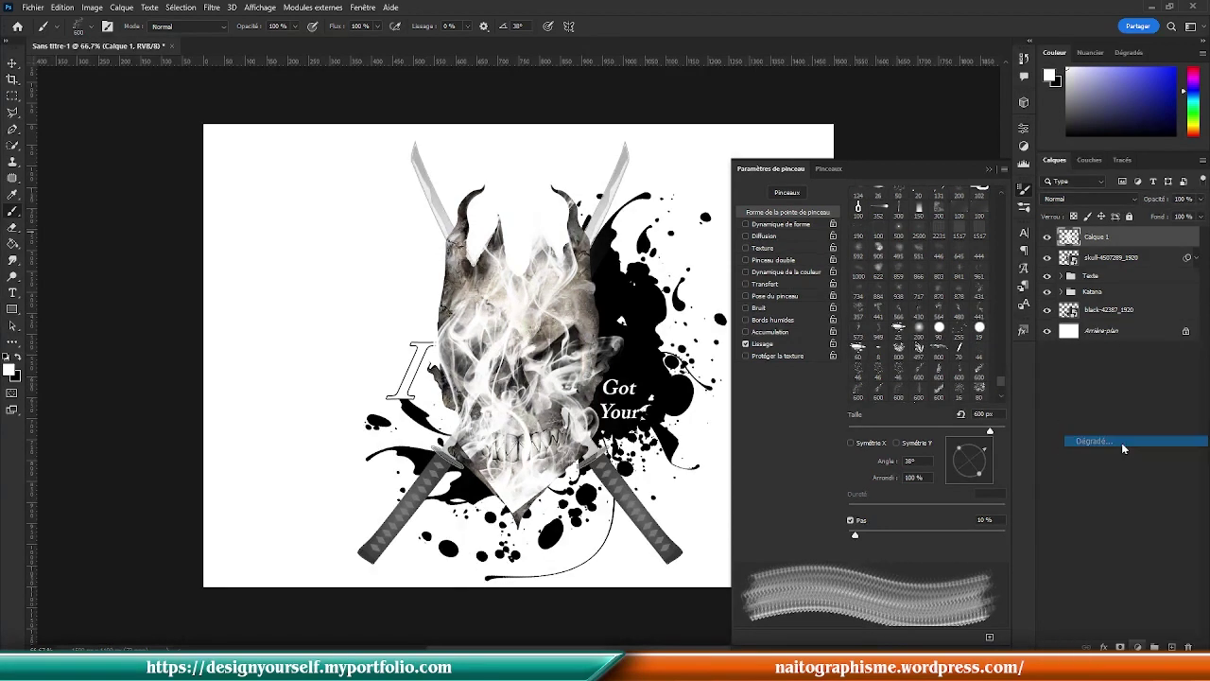
pyautogui.click(742, 192)
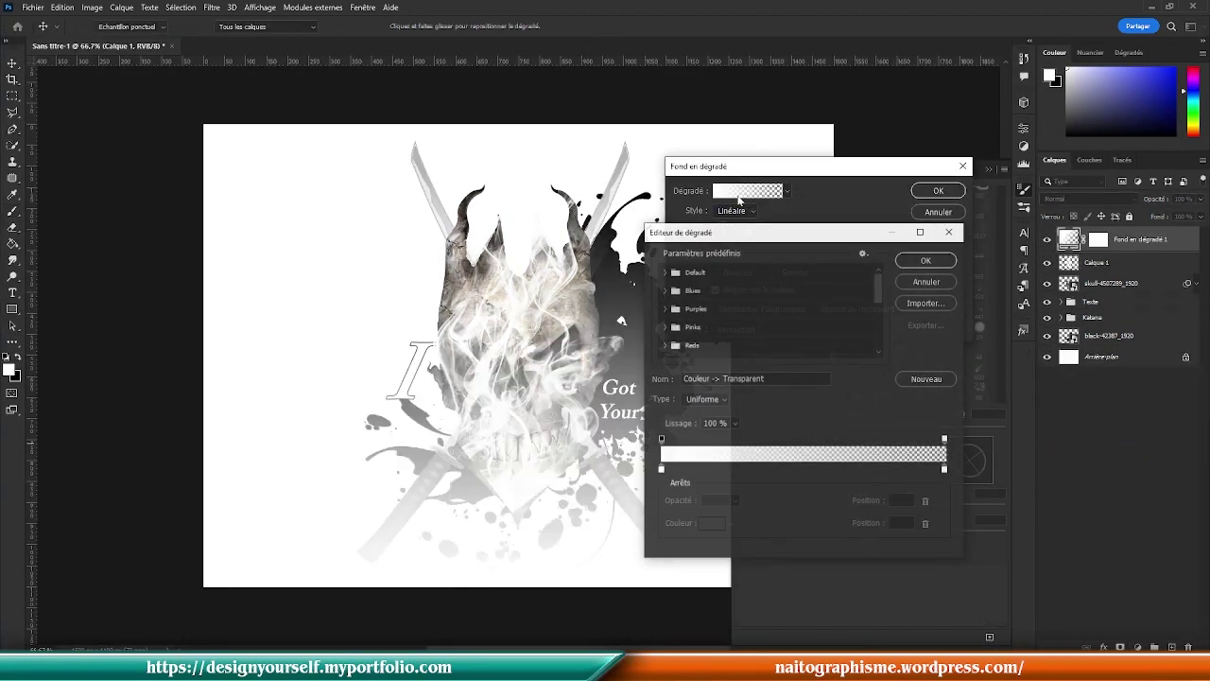
pyautogui.click(675, 333)
pyautogui.scroll(-1, 719, 317)
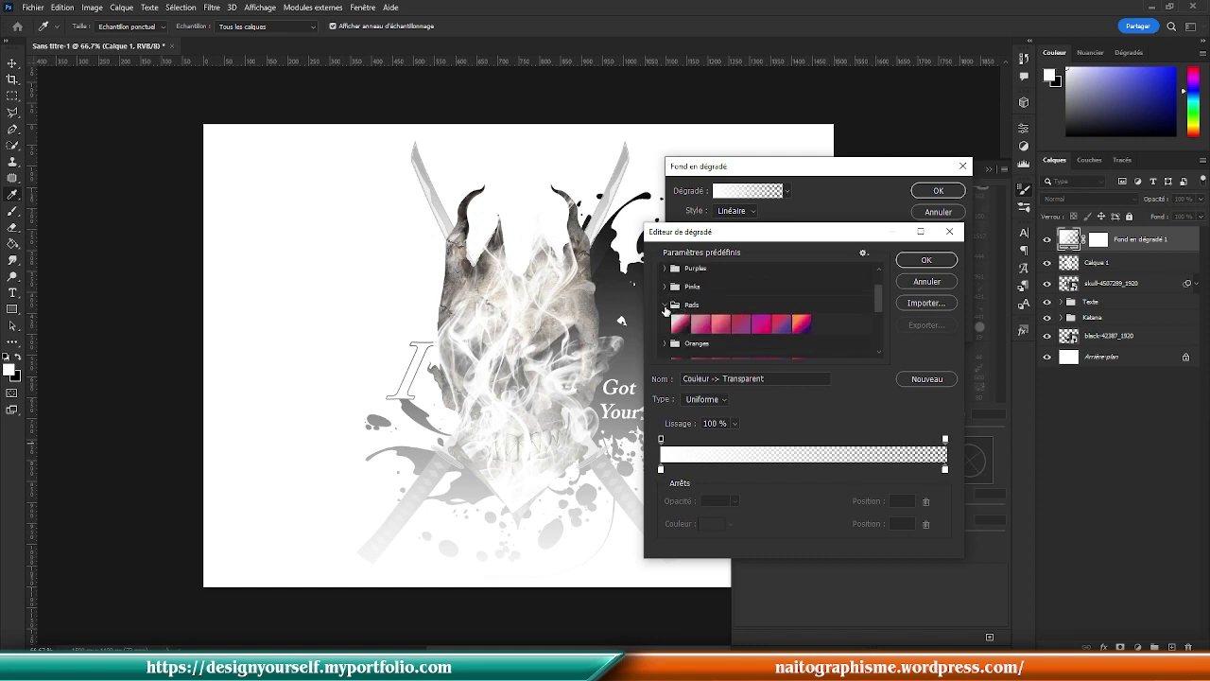
pyautogui.click(665, 307)
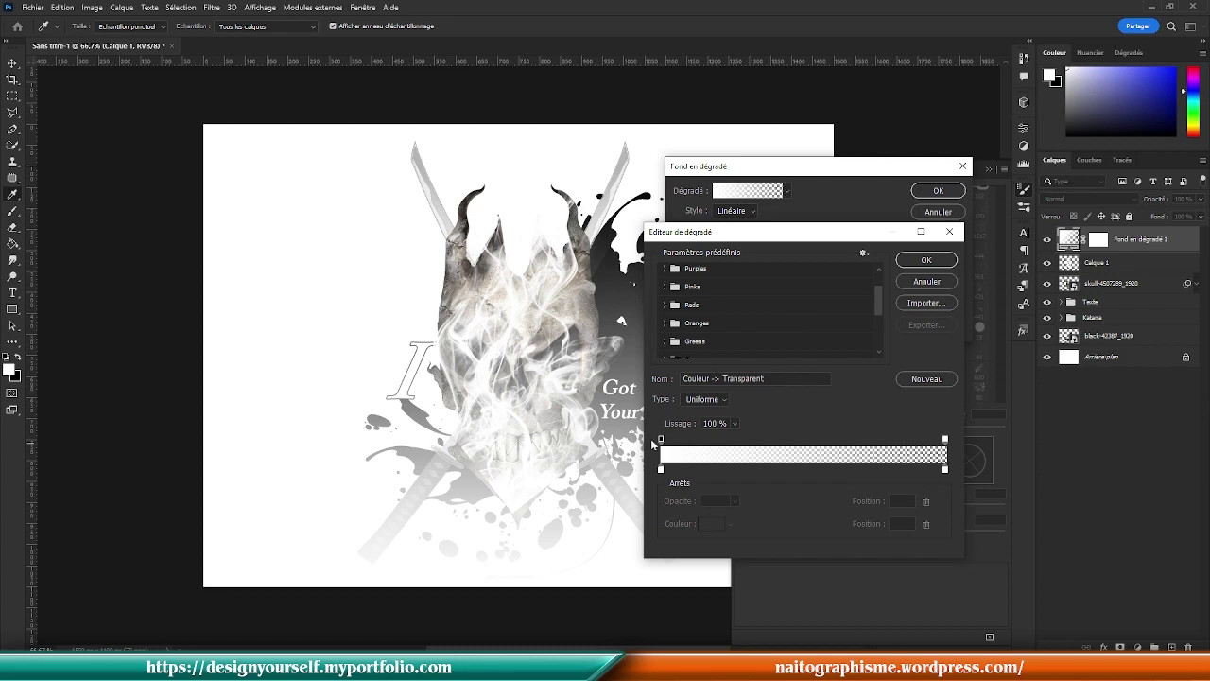
pyautogui.click(661, 470)
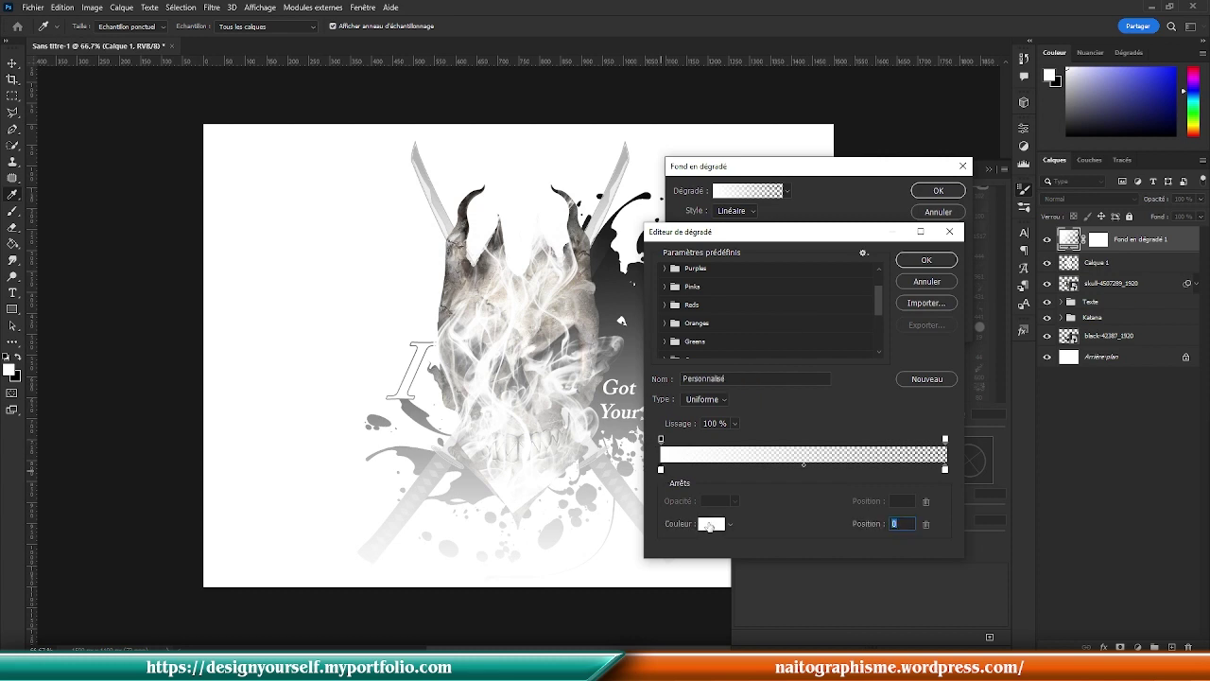
pyautogui.click(711, 524)
pyautogui.click(995, 532)
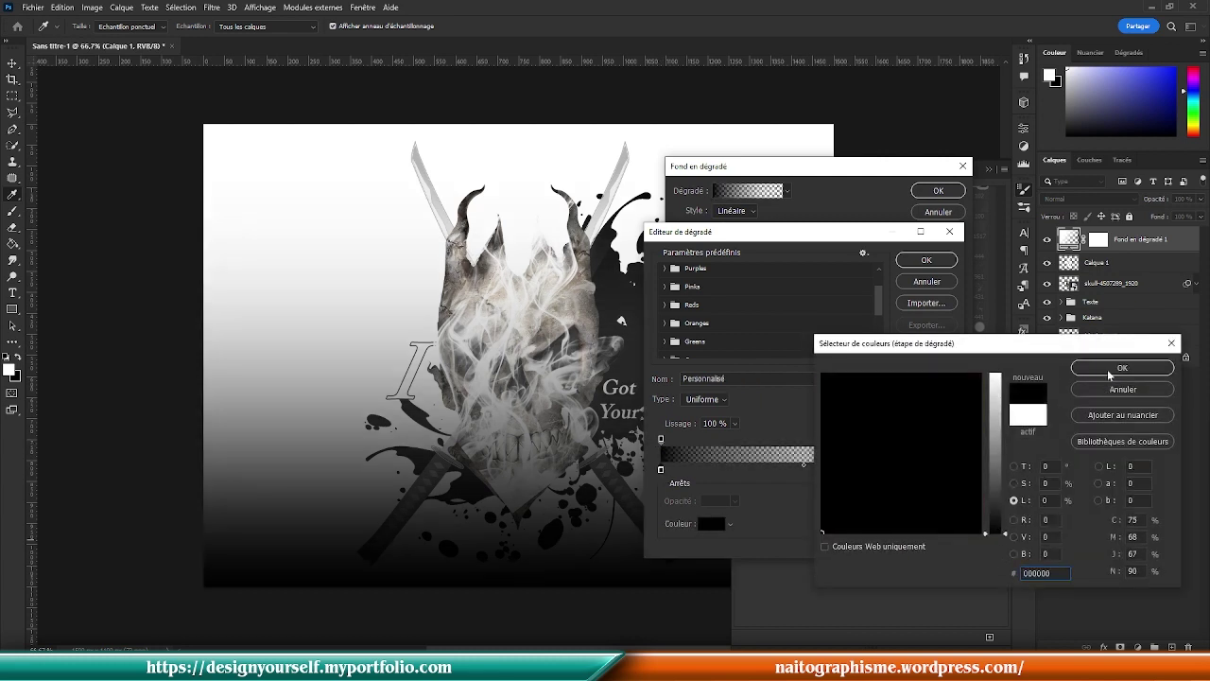
pyautogui.click(1122, 367)
# Step: Add a yellow (f9ff53) color stop at 24 % of the gradient and an orange (ff8c54) stop just past its middle
pyautogui.click(728, 469)
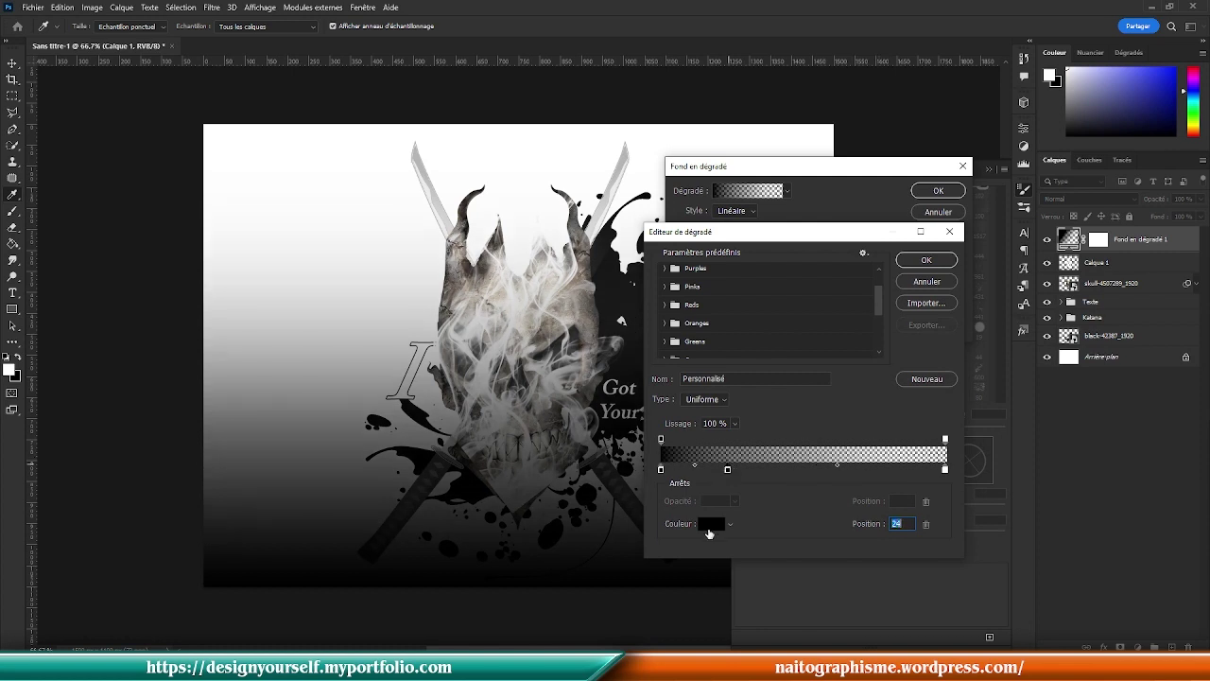
pyautogui.click(709, 526)
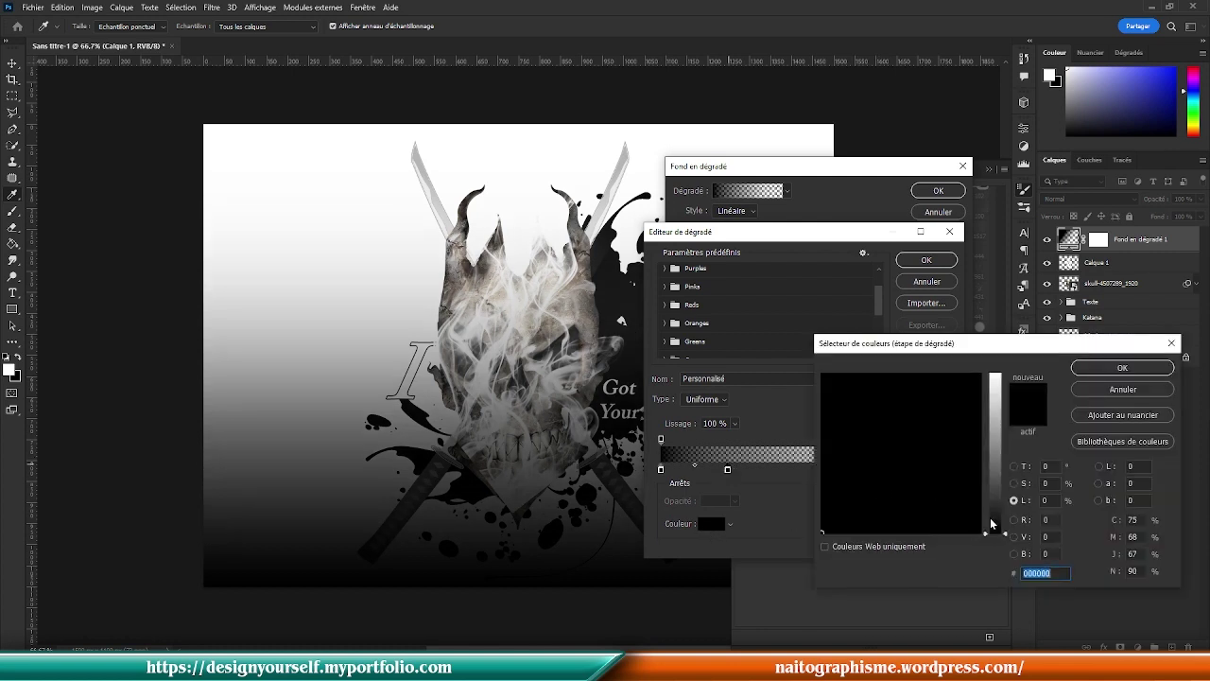
pyautogui.moveTo(994, 529); pyautogui.dragTo(992, 344)
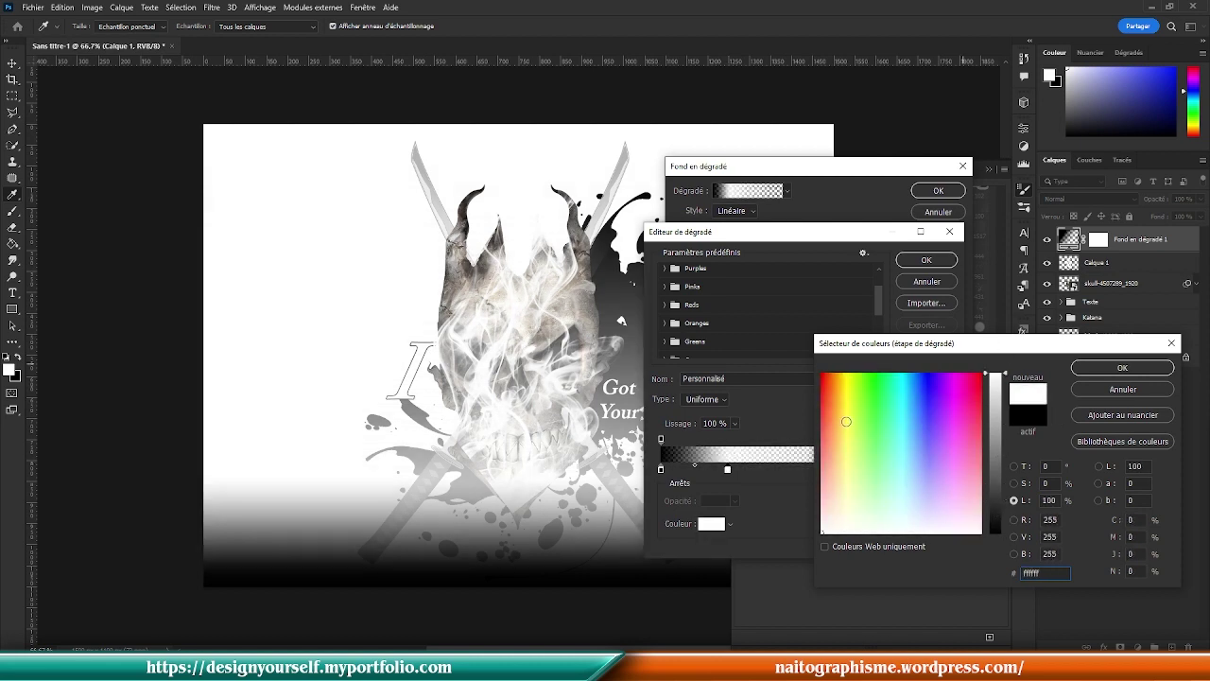
pyautogui.write('ffff66')
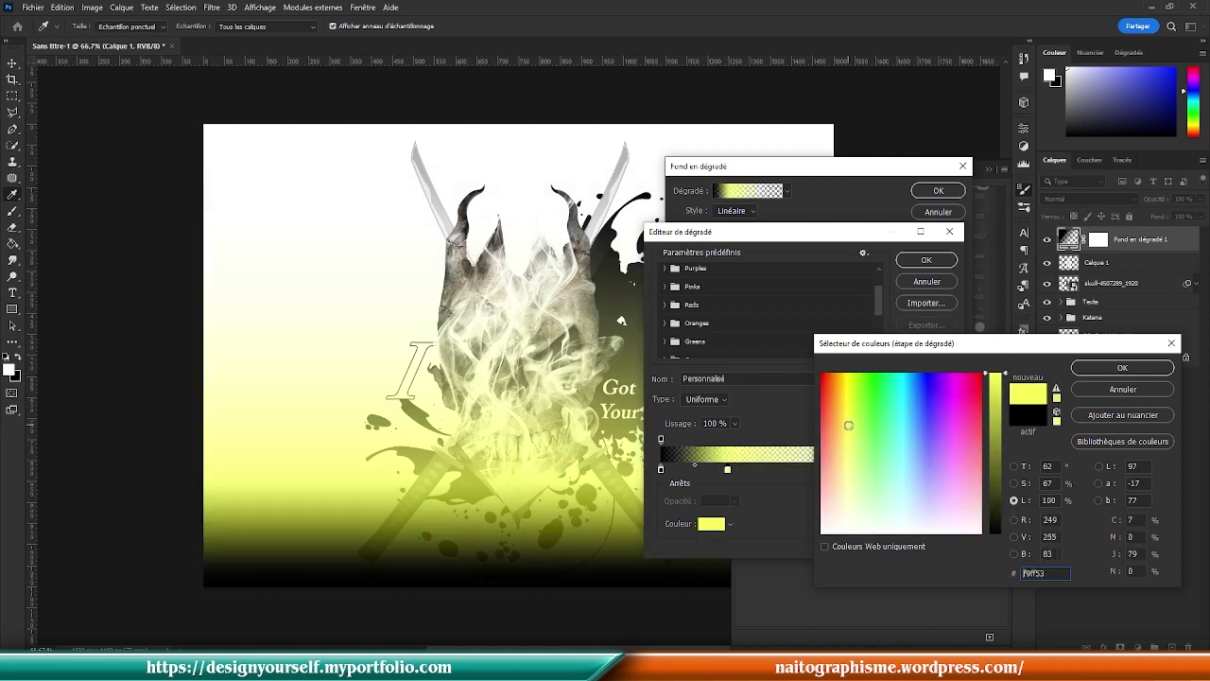
pyautogui.click(1122, 368)
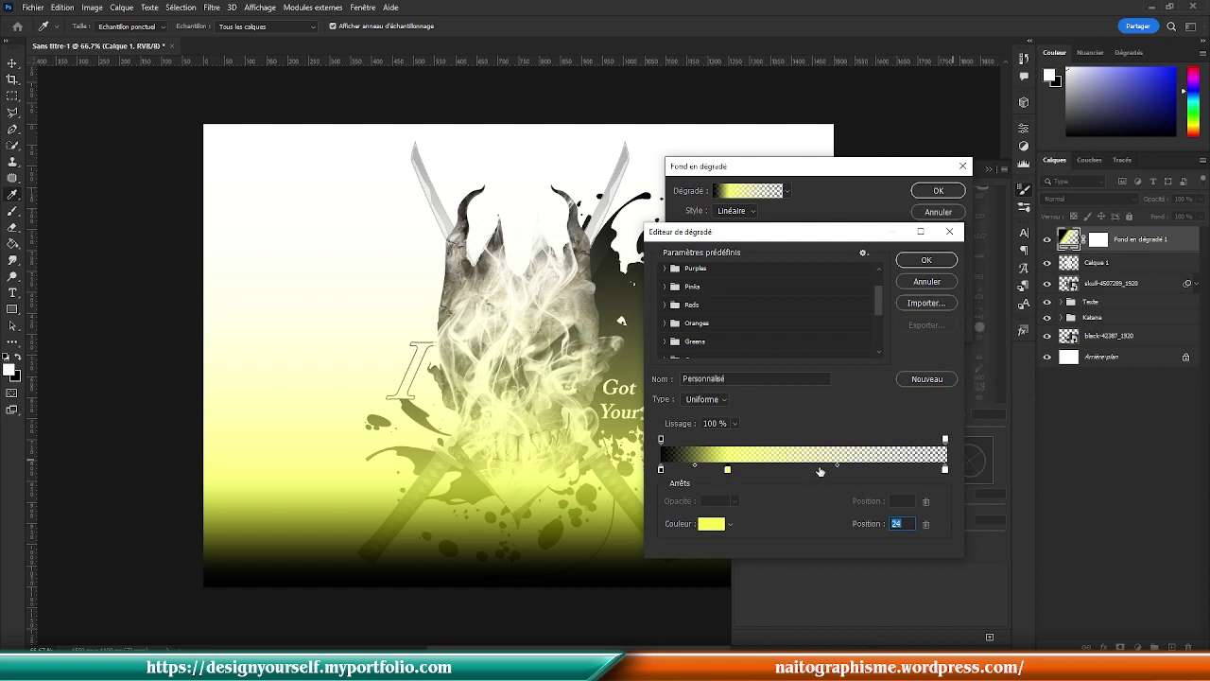
pyautogui.click(722, 528)
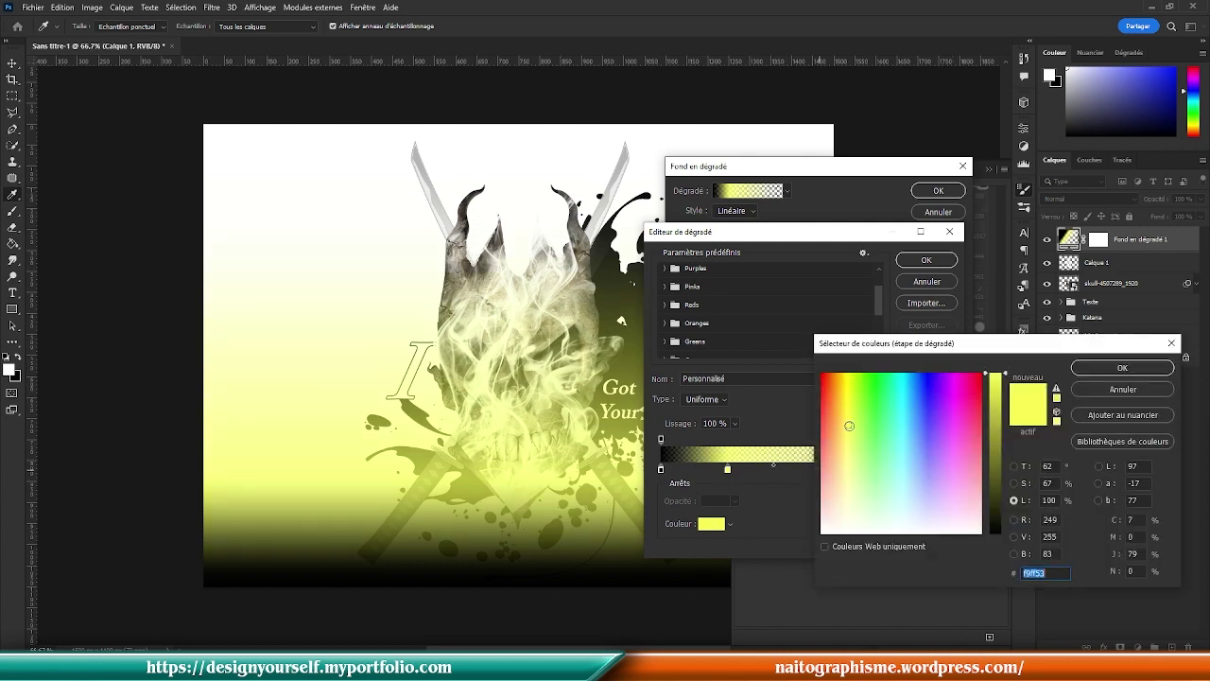
pyautogui.write('ff8c54')
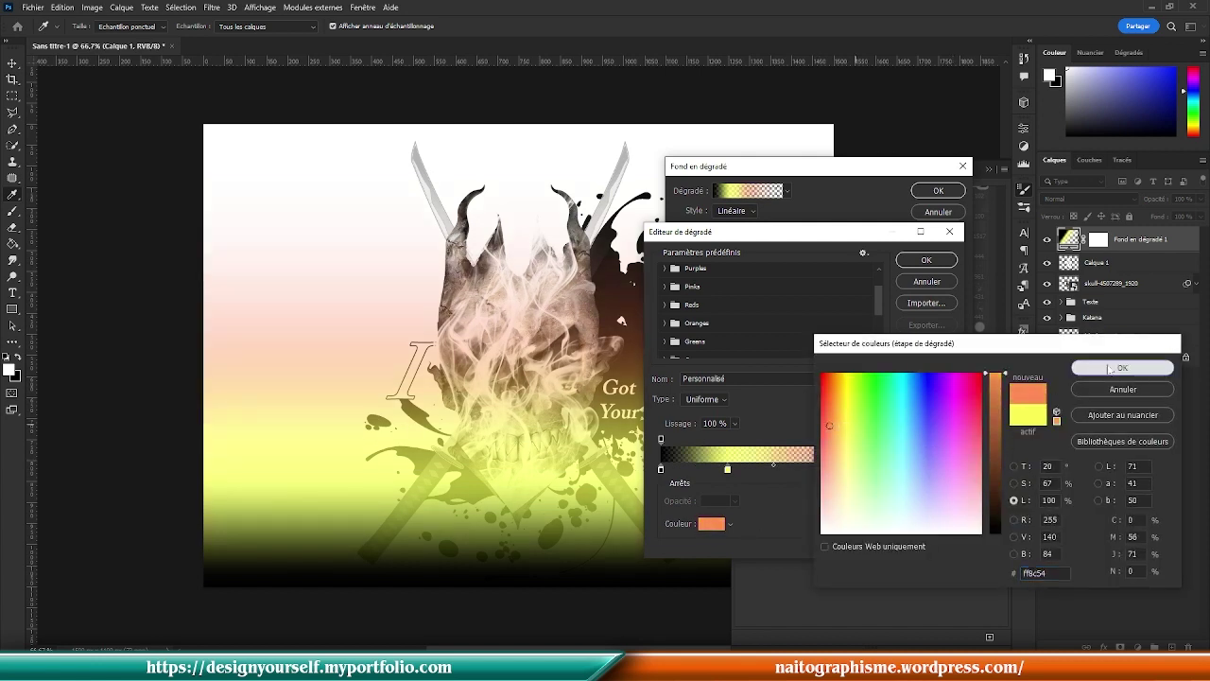
pyautogui.click(1110, 369)
# Step: Color the gradient's end stop red and set its end opacity stop to 100 %
pyautogui.click(945, 469)
pyautogui.click(710, 524)
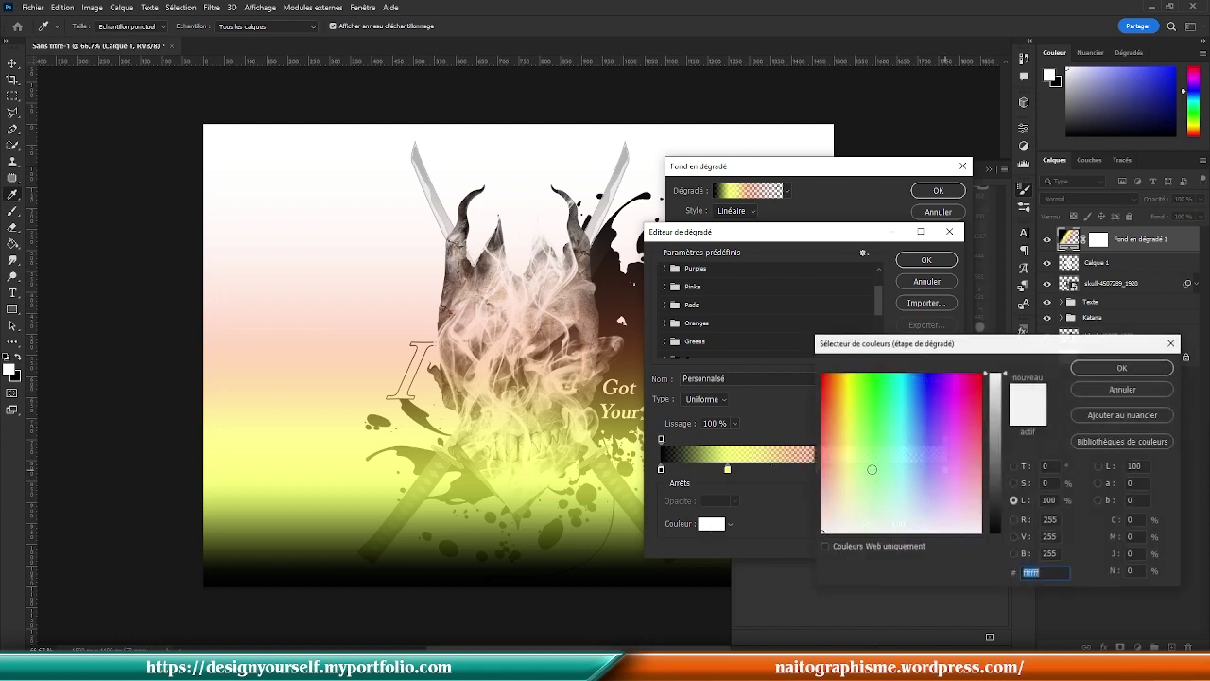
pyautogui.write('ff0000')
pyautogui.press('Return')
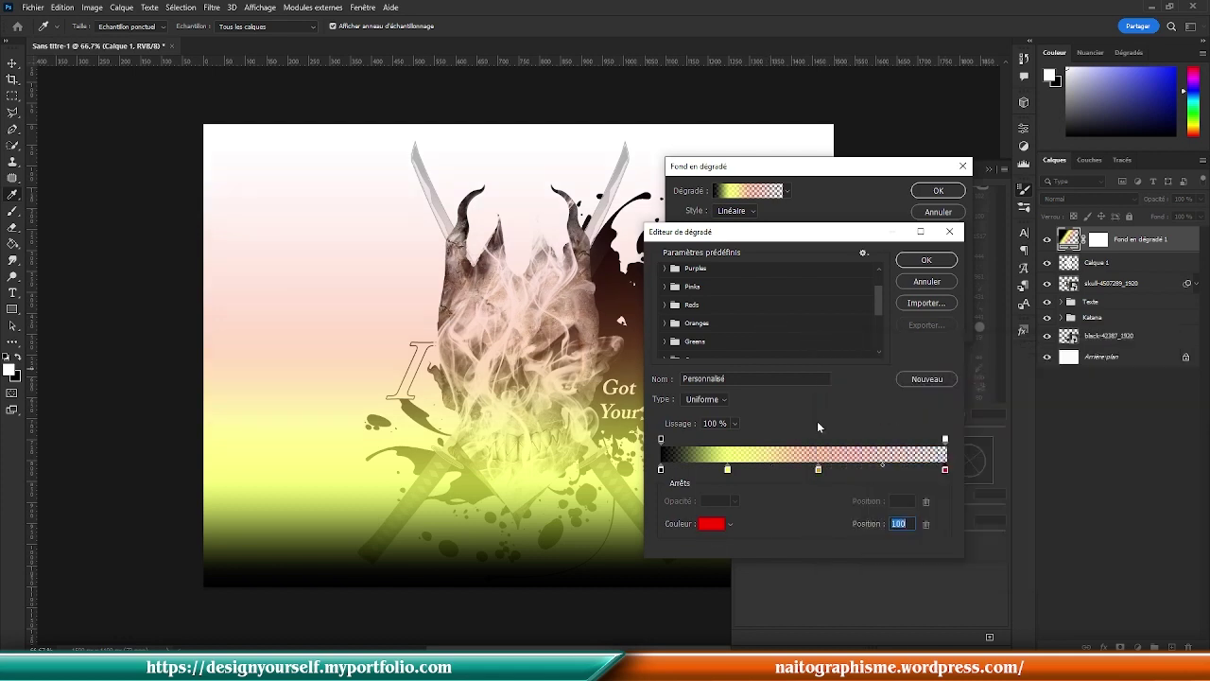
pyautogui.click(945, 438)
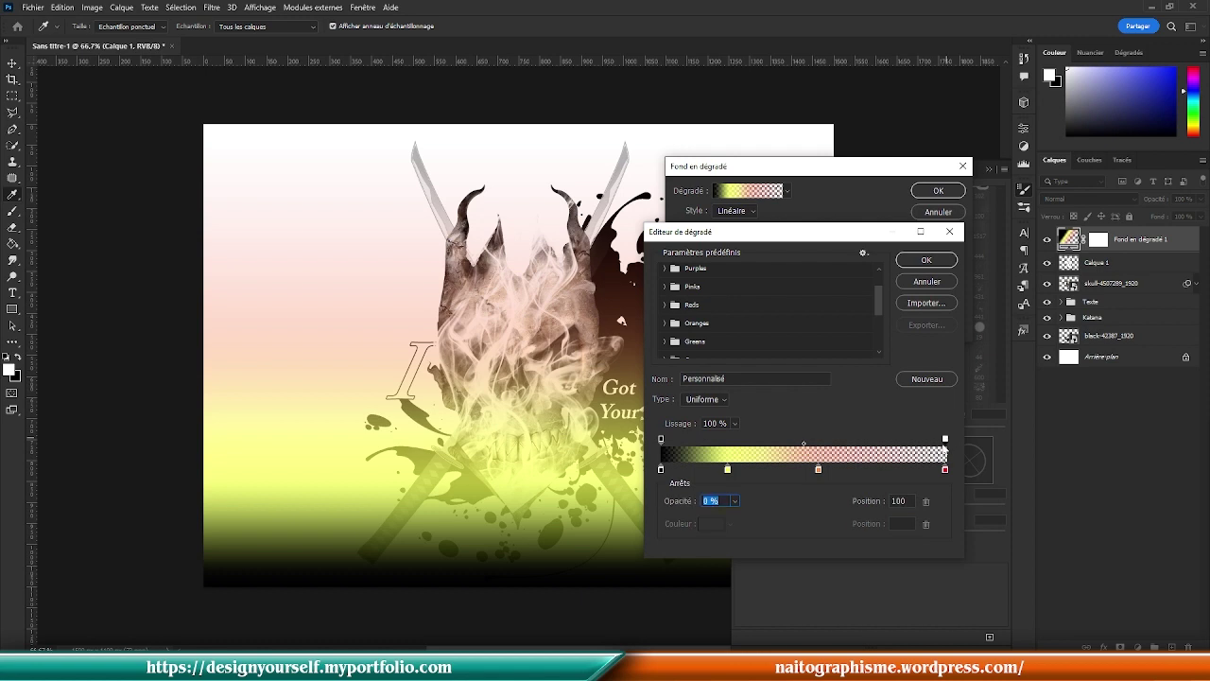
pyautogui.click(734, 501)
pyautogui.moveTo(738, 516); pyautogui.dragTo(832, 513)
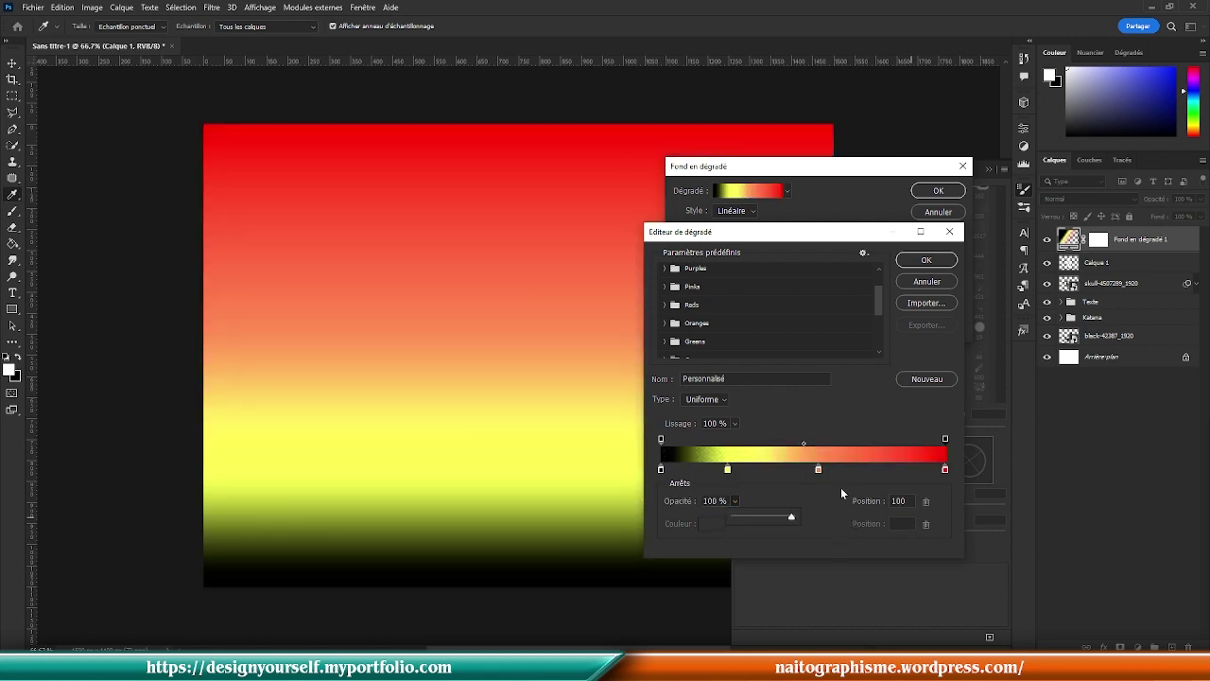
# Step: Rearrange the color stops with red at 25 %, orange at 75 % and yellow at the end, and apply the gradient fill
pyautogui.moveTo(950, 476)
pyautogui.mouseDown()
pyautogui.moveTo(754, 473)
pyautogui.moveTo(947, 472)
pyautogui.mouseUp()
pyautogui.click(727, 470)
pyautogui.moveTo(818, 473); pyautogui.dragTo(860, 473)
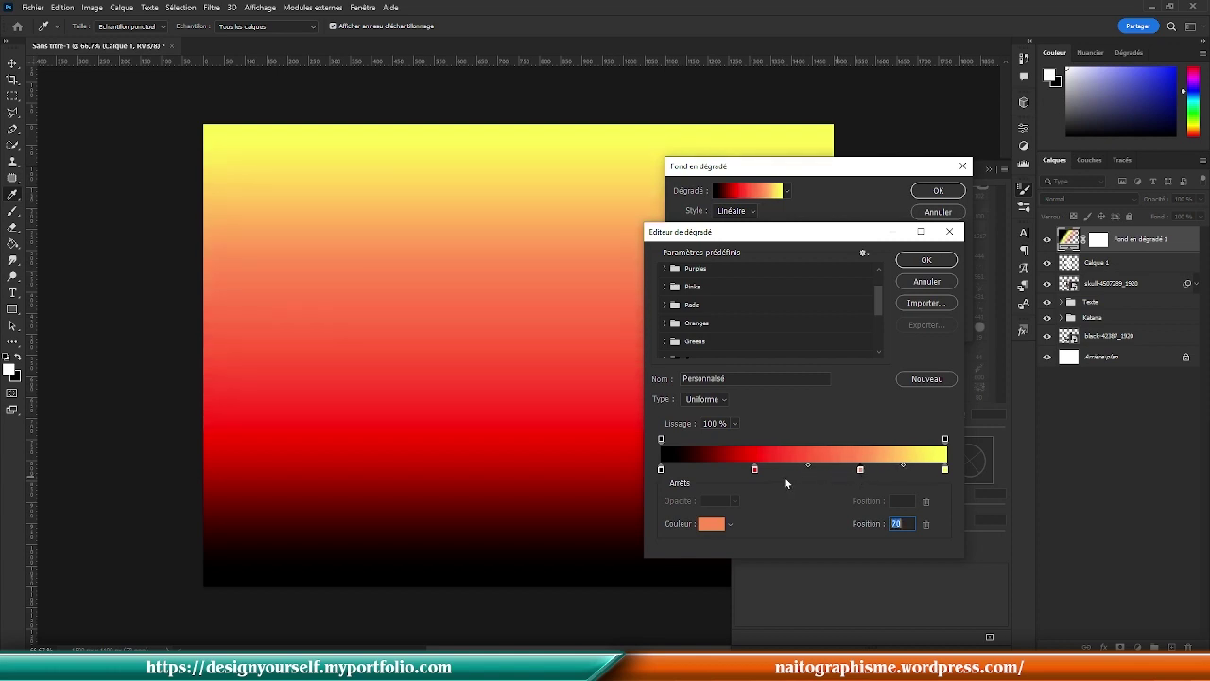
pyautogui.click(754, 470)
pyautogui.write('25')
pyautogui.click(860, 470)
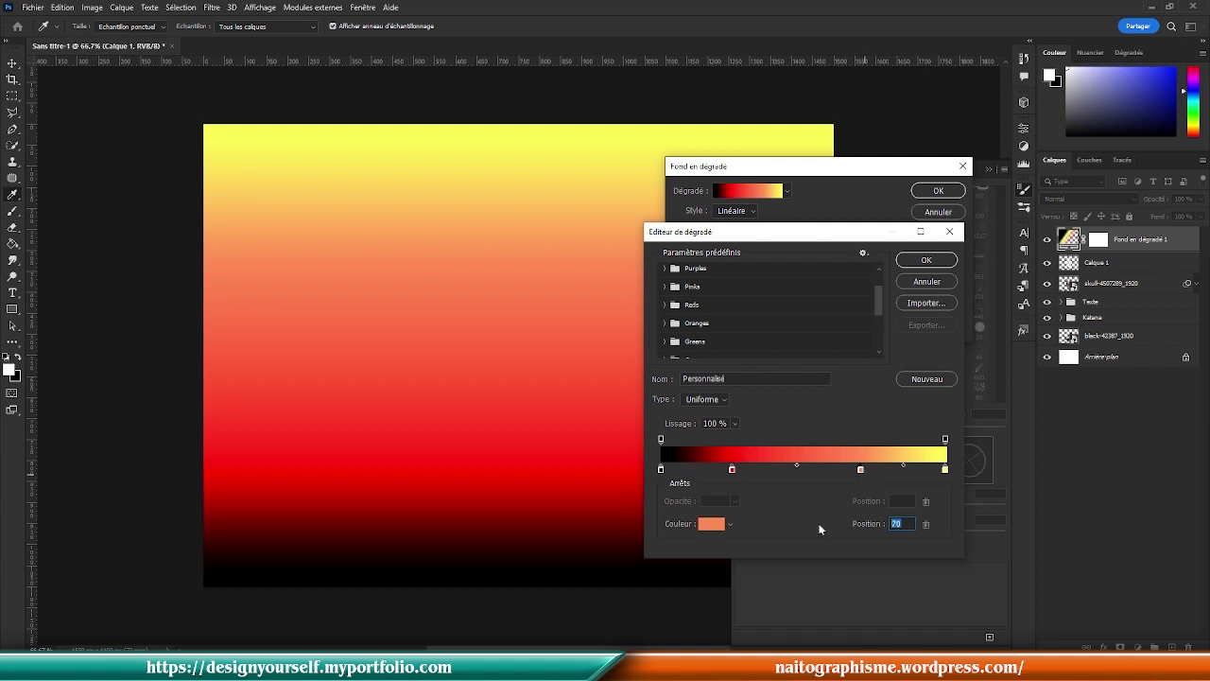
pyautogui.write('75')
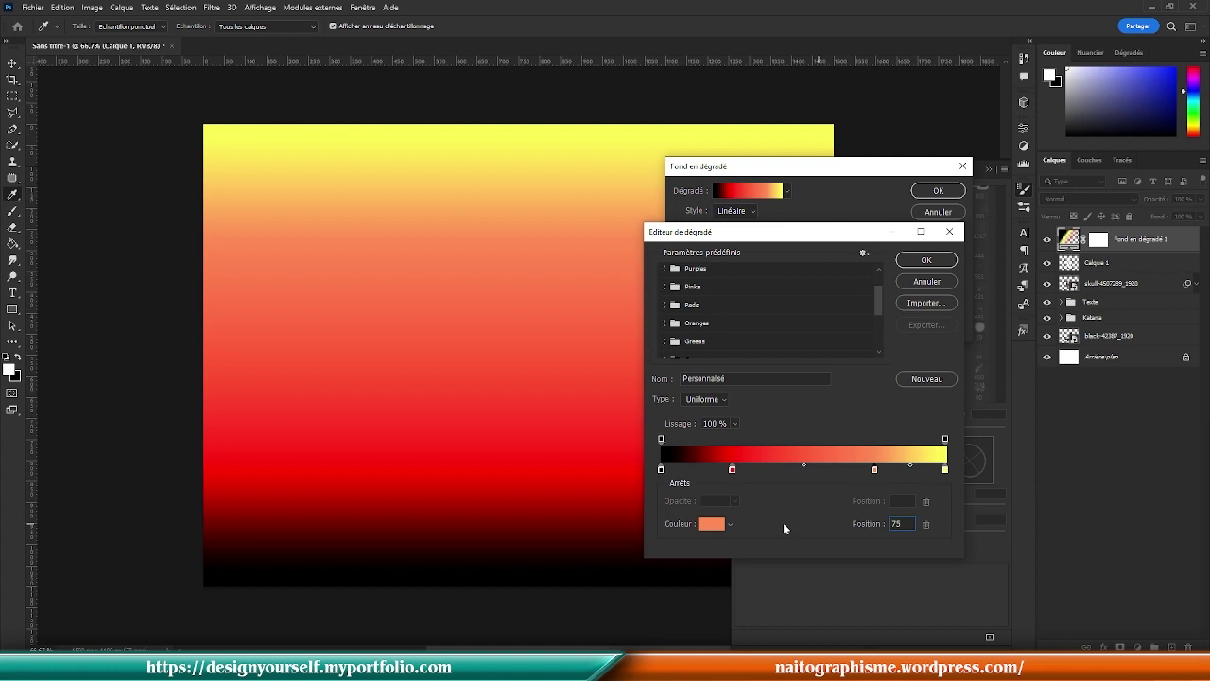
pyautogui.click(936, 264)
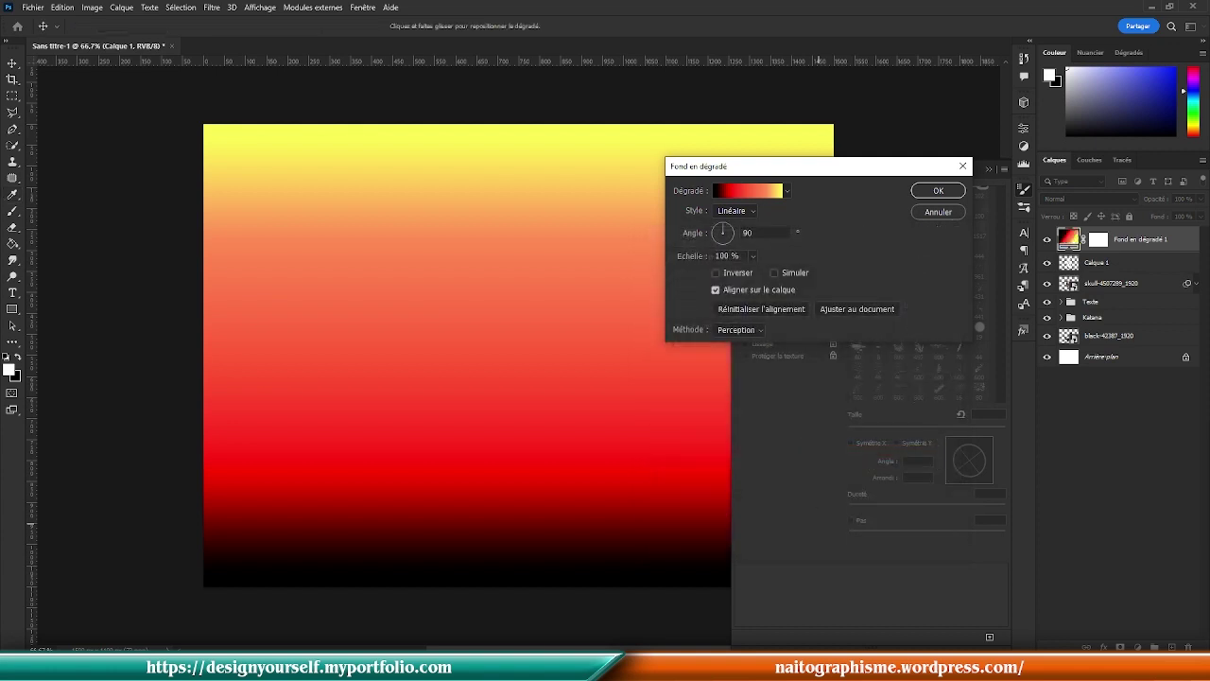
pyautogui.click(951, 194)
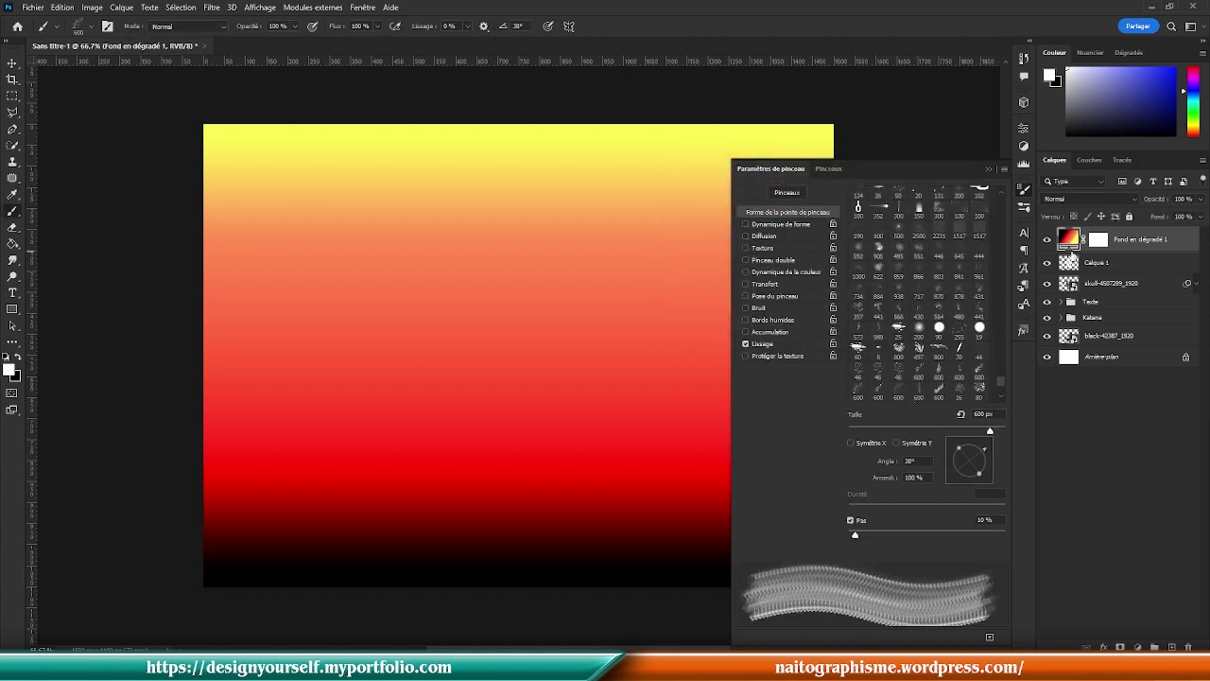
# Step: Clip the gradient fill to the smoke layer, set the smoke layer's opacity to 43 % and close the brush settings
pyautogui.keyDown('alt'); pyautogui.click(1071, 251); pyautogui.keyUp('alt')
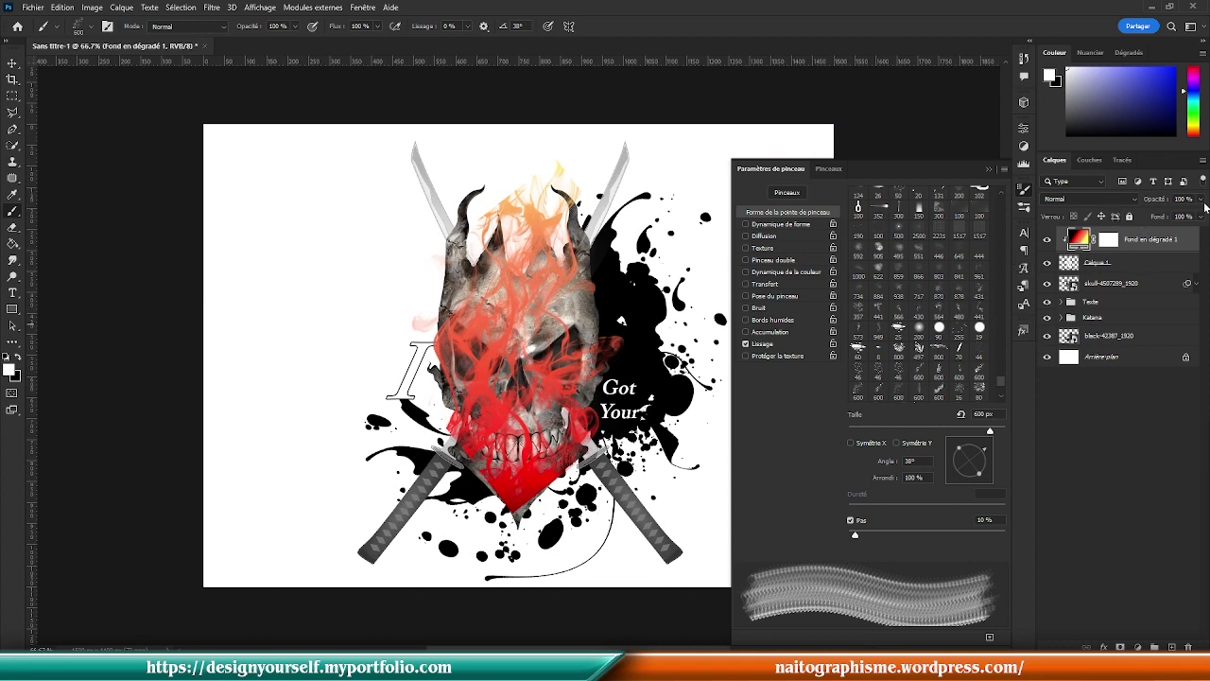
pyautogui.click(1142, 269)
pyautogui.moveTo(1201, 203); pyautogui.dragTo(1162, 216)
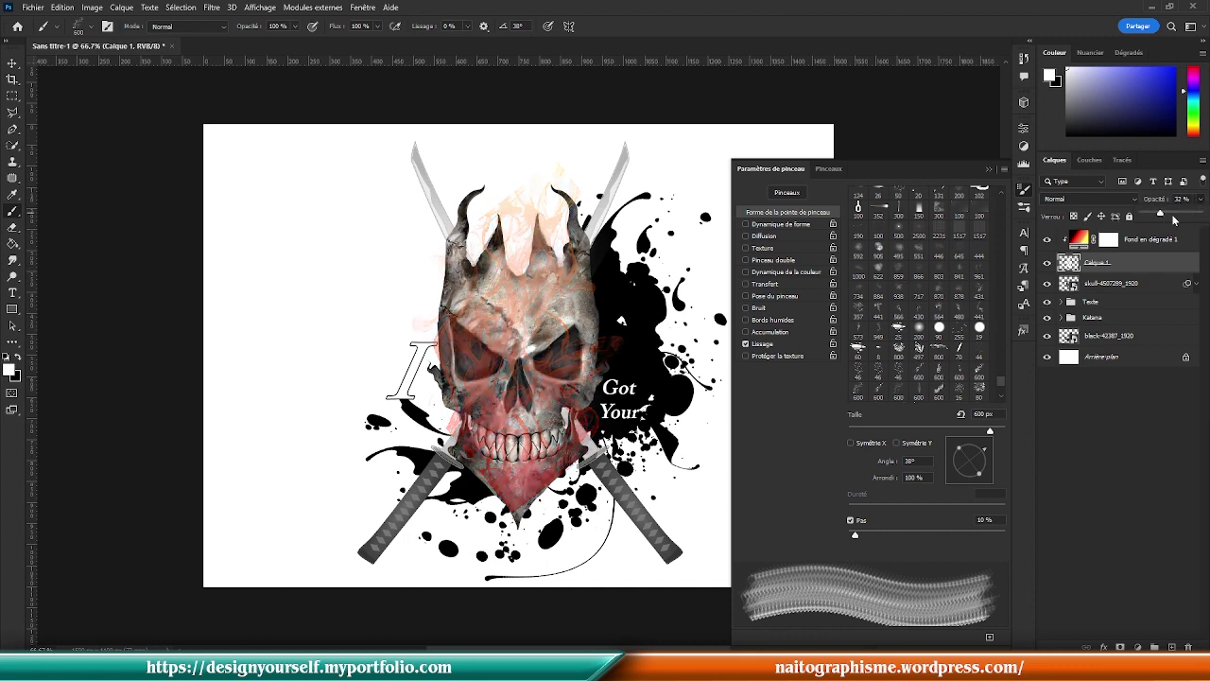
pyautogui.click(1022, 190)
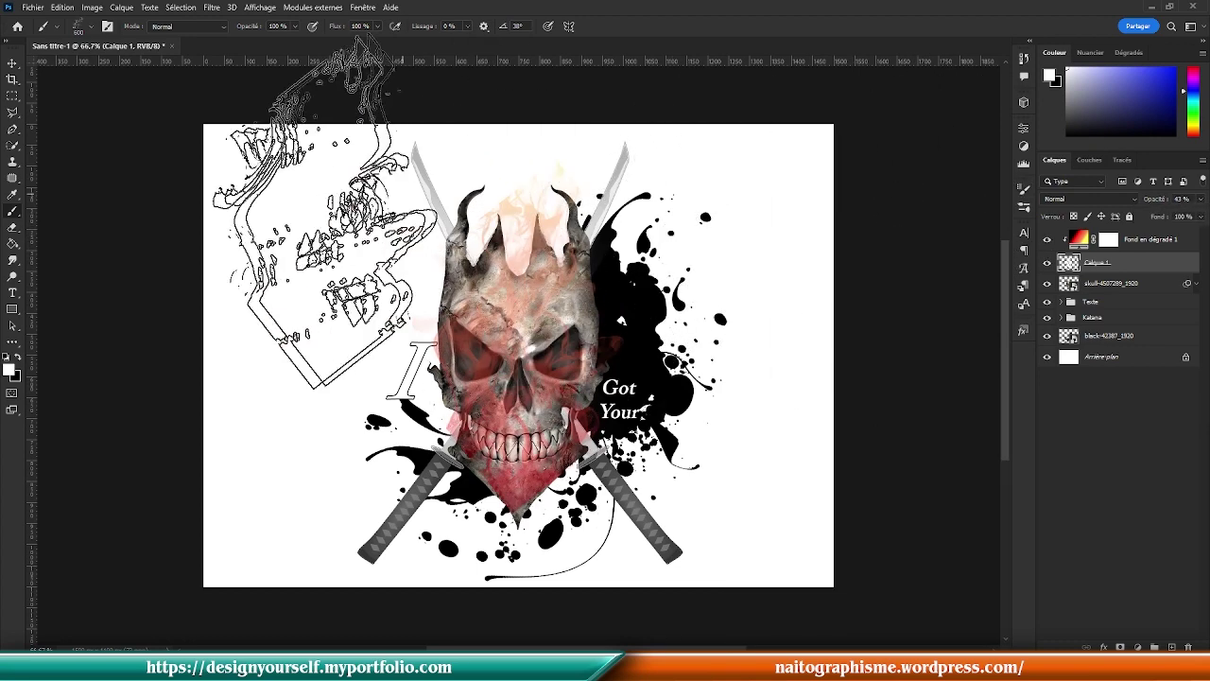
# Step: Transform the smoke layer, rotating it about -3.2° and shifting it slightly left over the skull
pyautogui.click(11, 63)
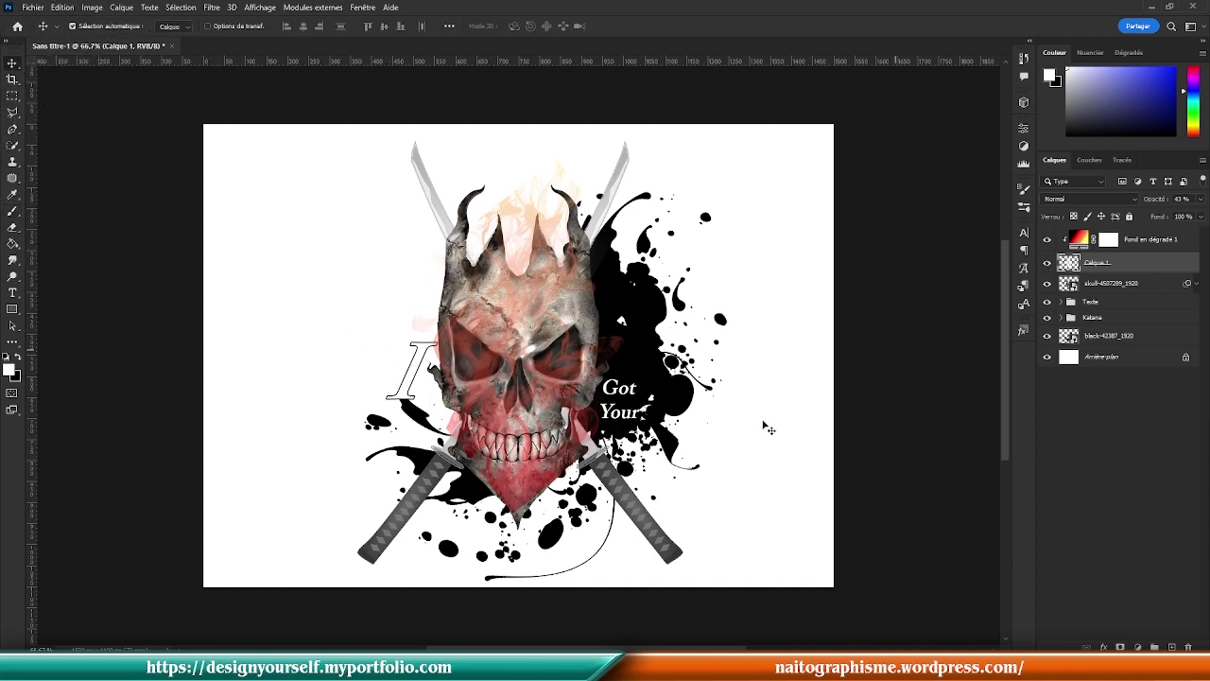
pyautogui.moveTo(521, 501); pyautogui.dragTo(524, 508)
pyautogui.click(1069, 265)
pyautogui.hotkey('ctrl', 't')
pyautogui.moveTo(523, 501); pyautogui.dragTo(528, 509)
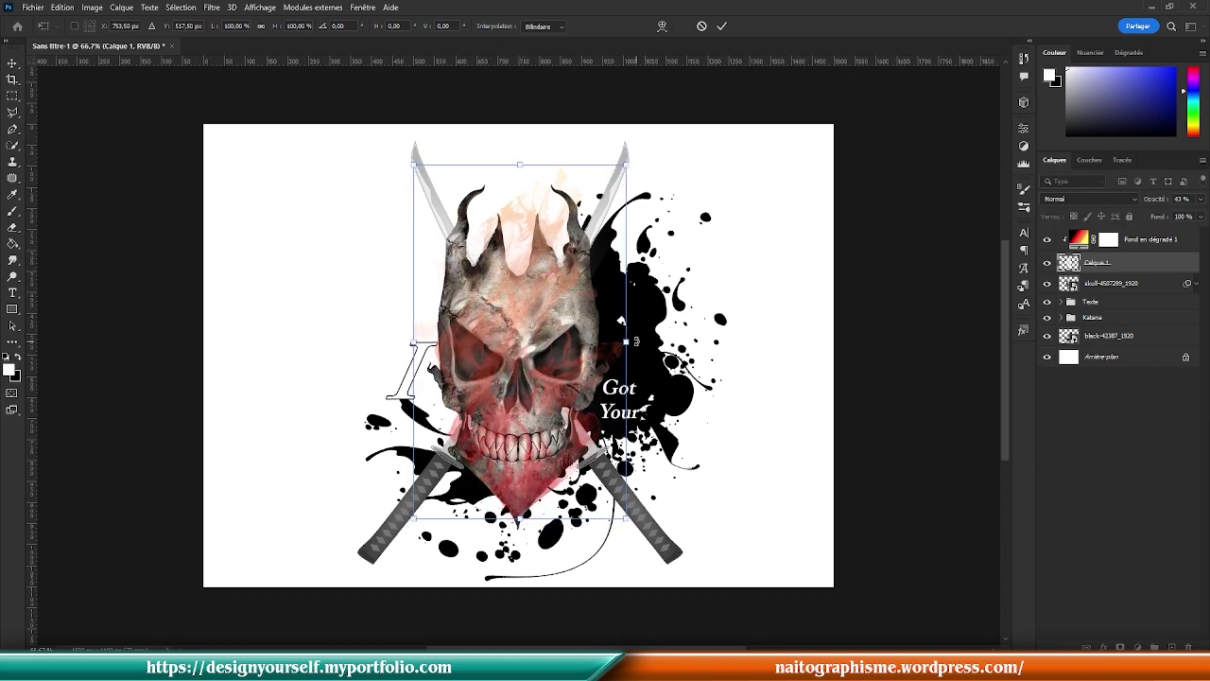
pyautogui.moveTo(635, 338); pyautogui.dragTo(635, 331)
pyautogui.moveTo(539, 498); pyautogui.dragTo(520, 496)
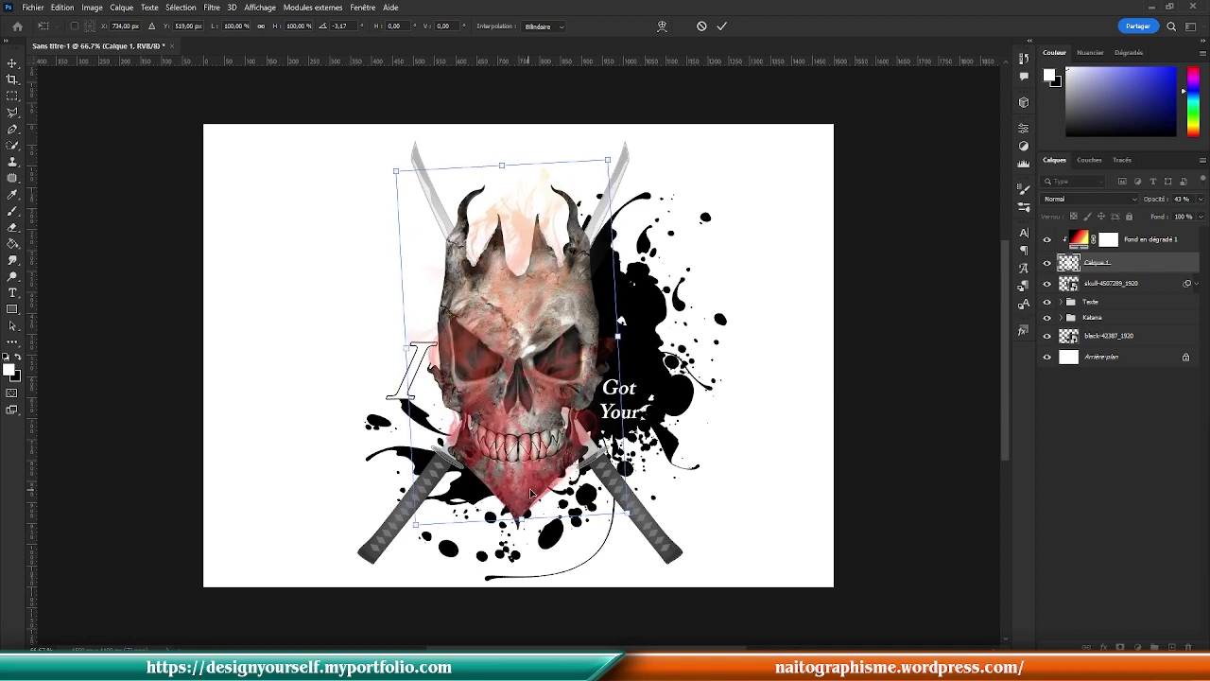
pyautogui.moveTo(628, 339); pyautogui.dragTo(624, 339)
# Step: Edit the gradient fill, setting the black-to-red midpoint to 32 % and moving the orange stop to about 57 %
pyautogui.click(1082, 242)
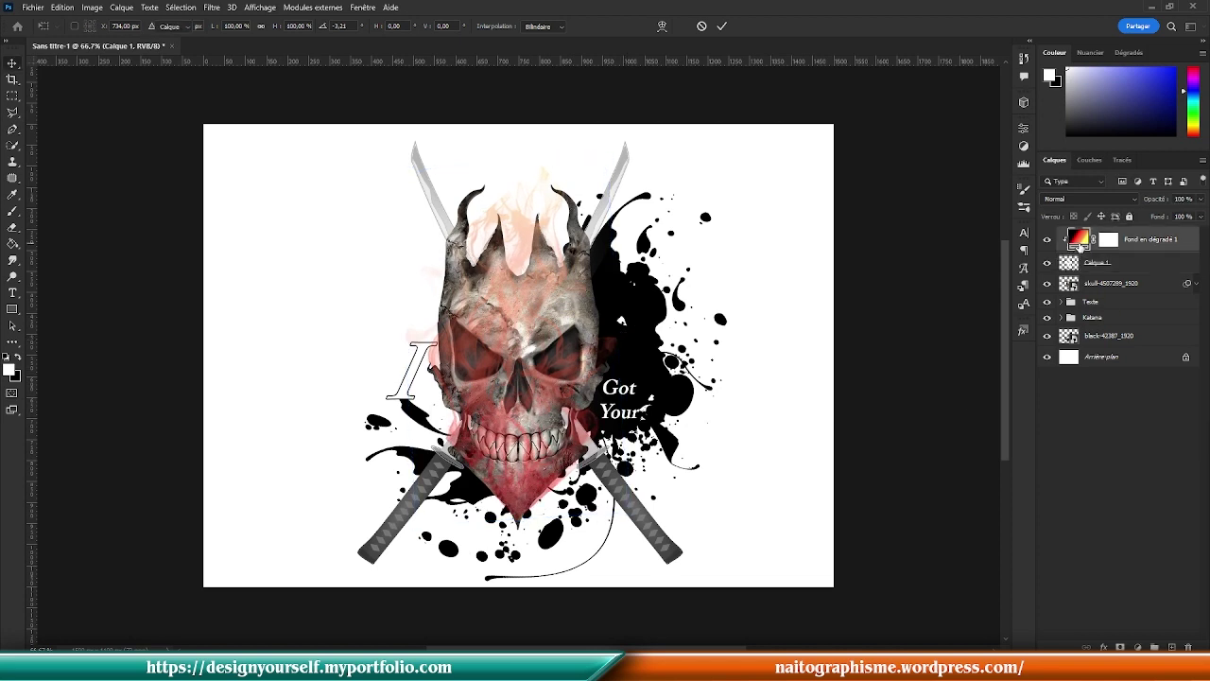
pyautogui.doubleClick(1078, 240)
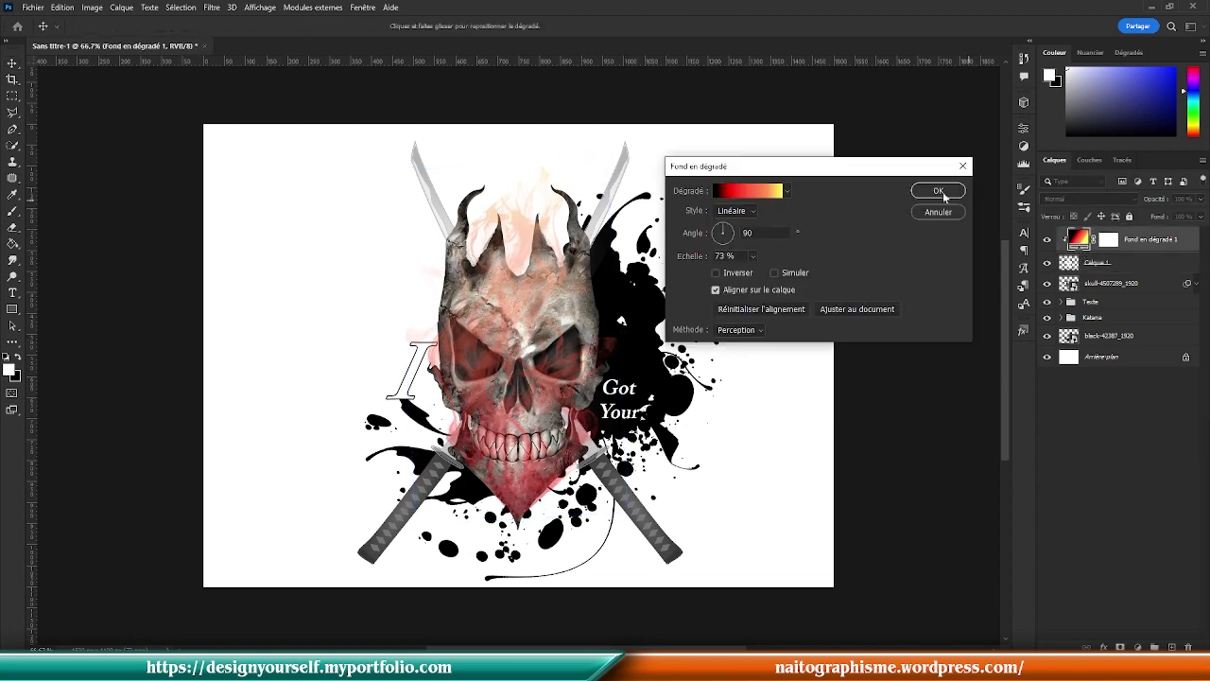
pyautogui.click(746, 193)
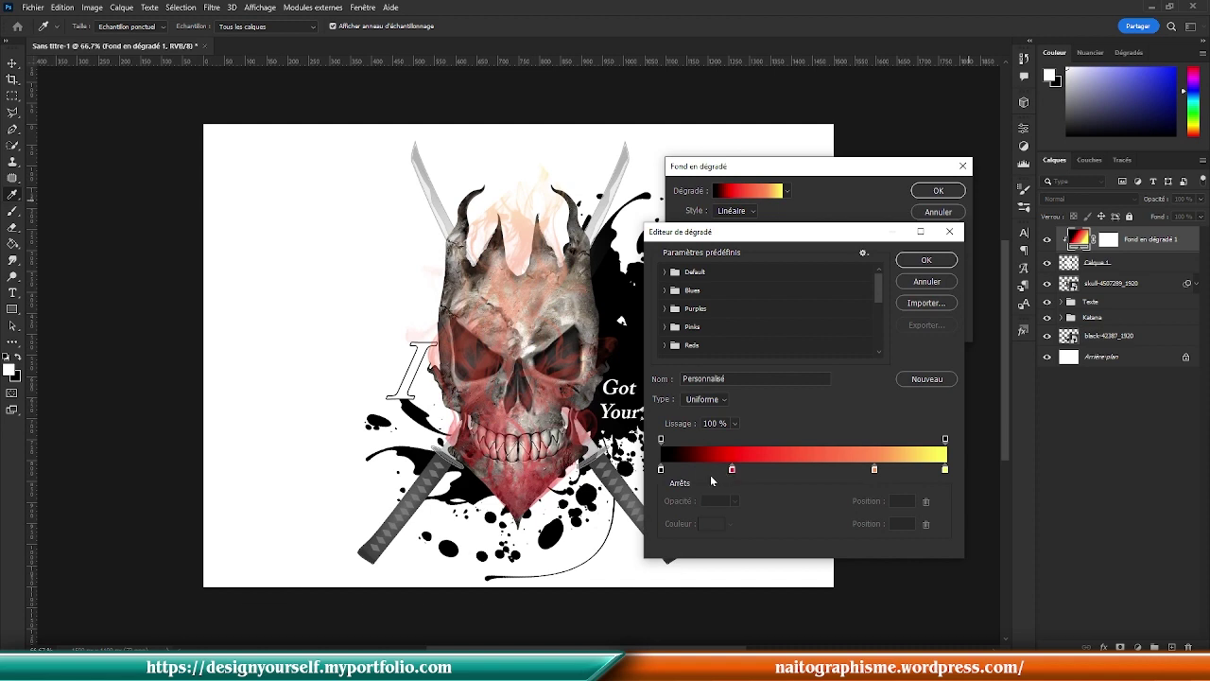
pyautogui.click(694, 470)
pyautogui.moveTo(695, 469)
pyautogui.mouseDown()
pyautogui.moveTo(699, 492)
pyautogui.moveTo(709, 487)
pyautogui.moveTo(687, 469)
pyautogui.mouseUp()
pyautogui.click(732, 471)
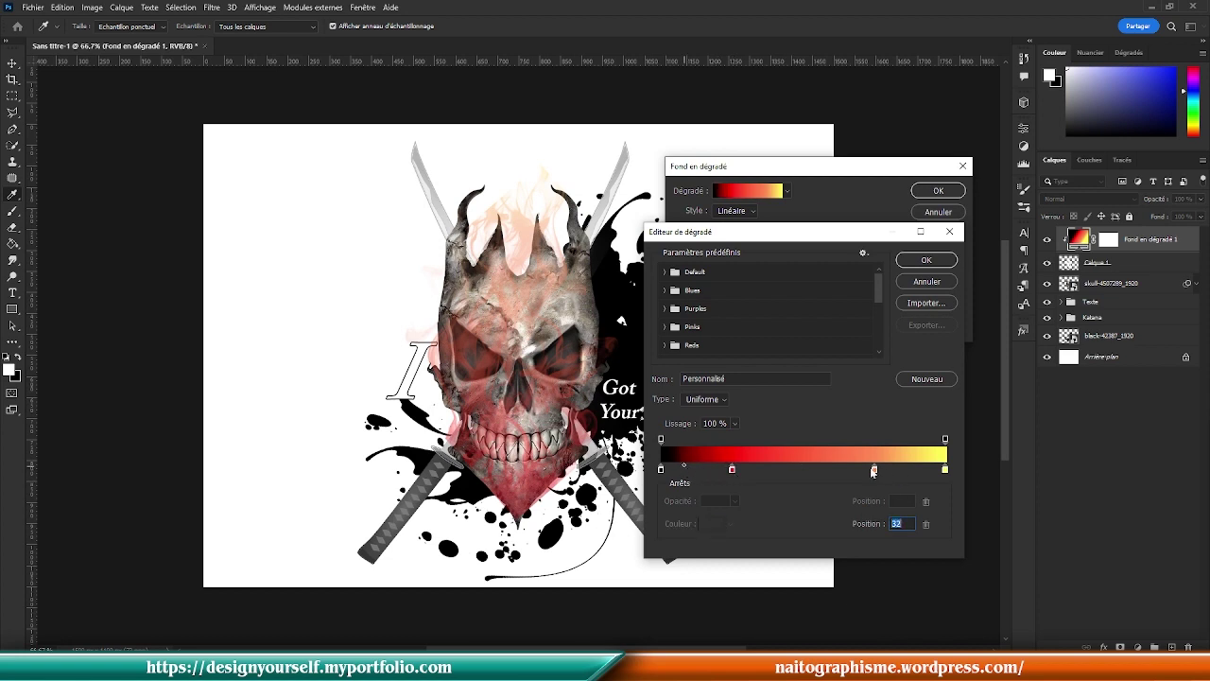
pyautogui.moveTo(875, 470); pyautogui.dragTo(828, 477)
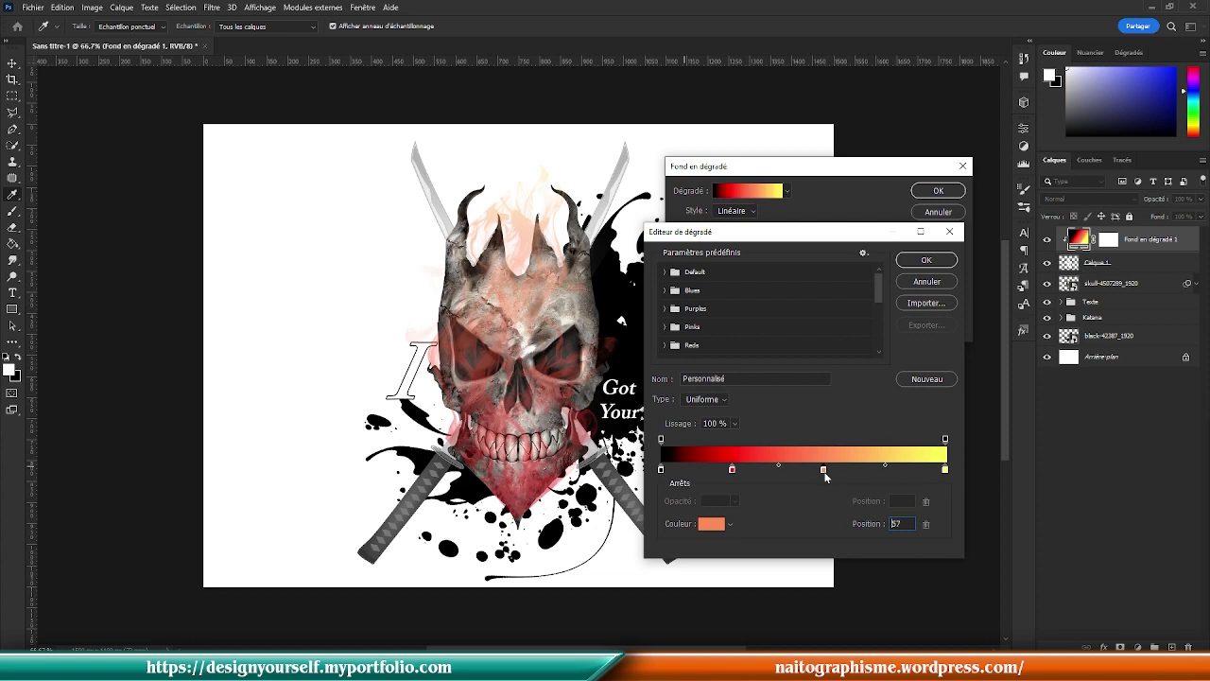
pyautogui.click(953, 260)
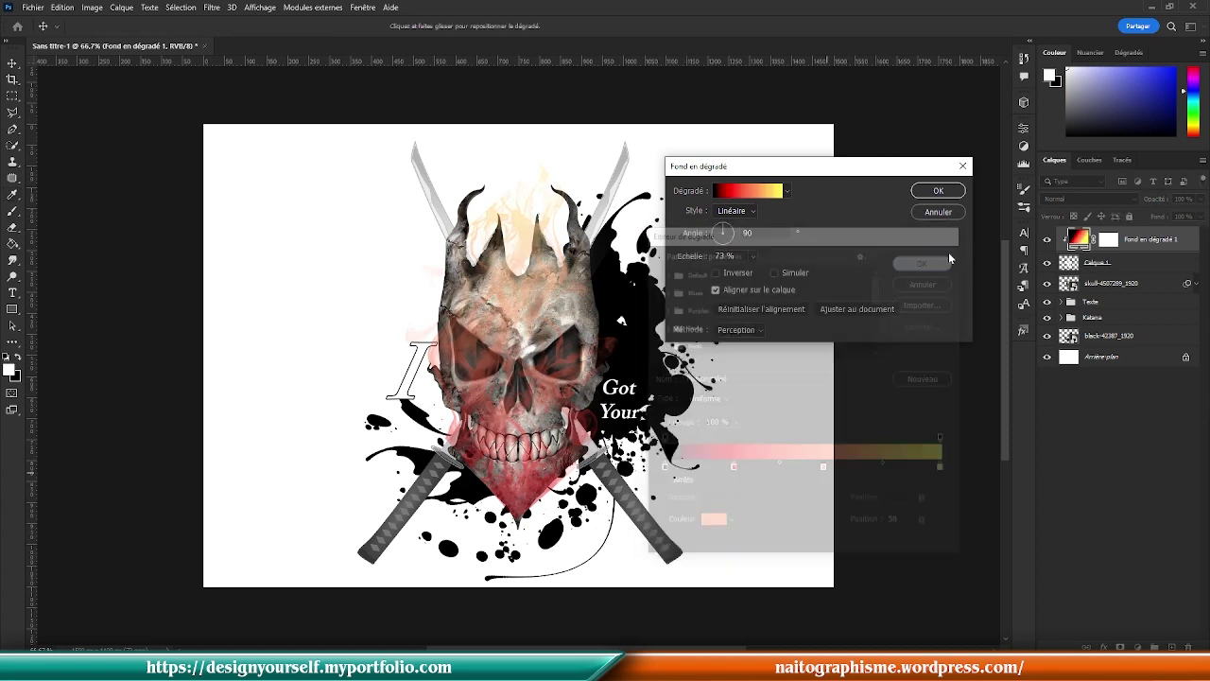
pyautogui.click(951, 191)
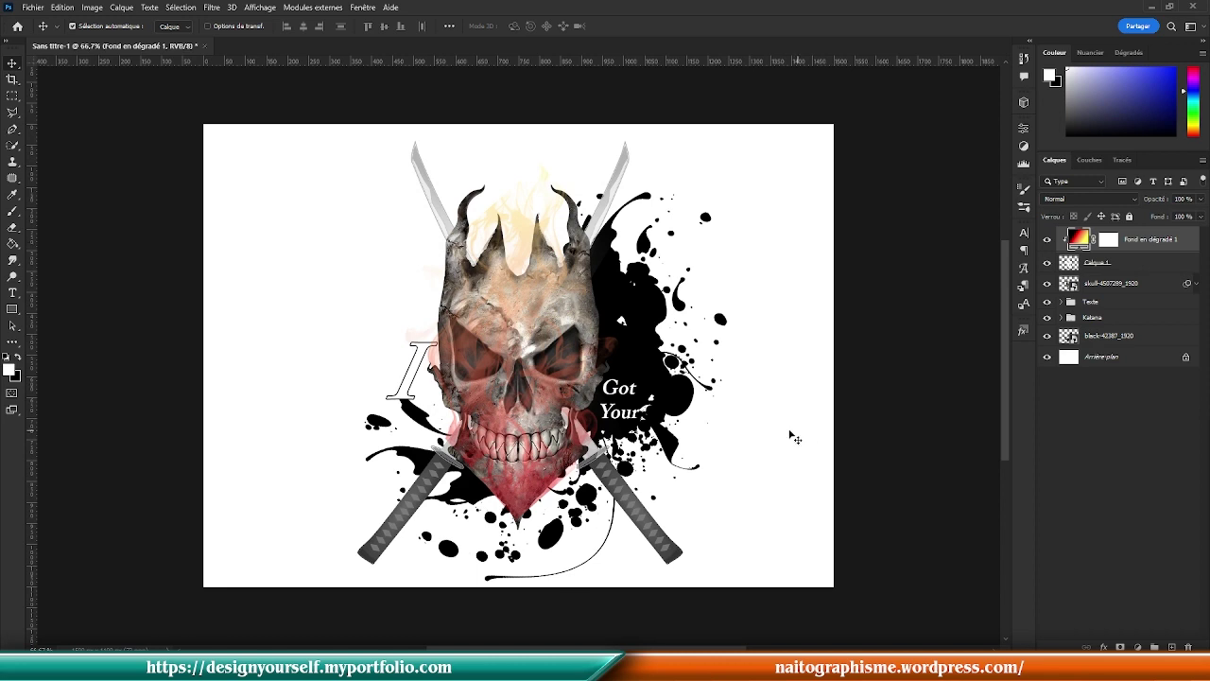
# Step: Rename the smoke layer to "flamme" and deselect it
pyautogui.doubleClick(1112, 265)
pyautogui.press('BackSpace')
pyautogui.write('flamme')
pyautogui.press('Return')
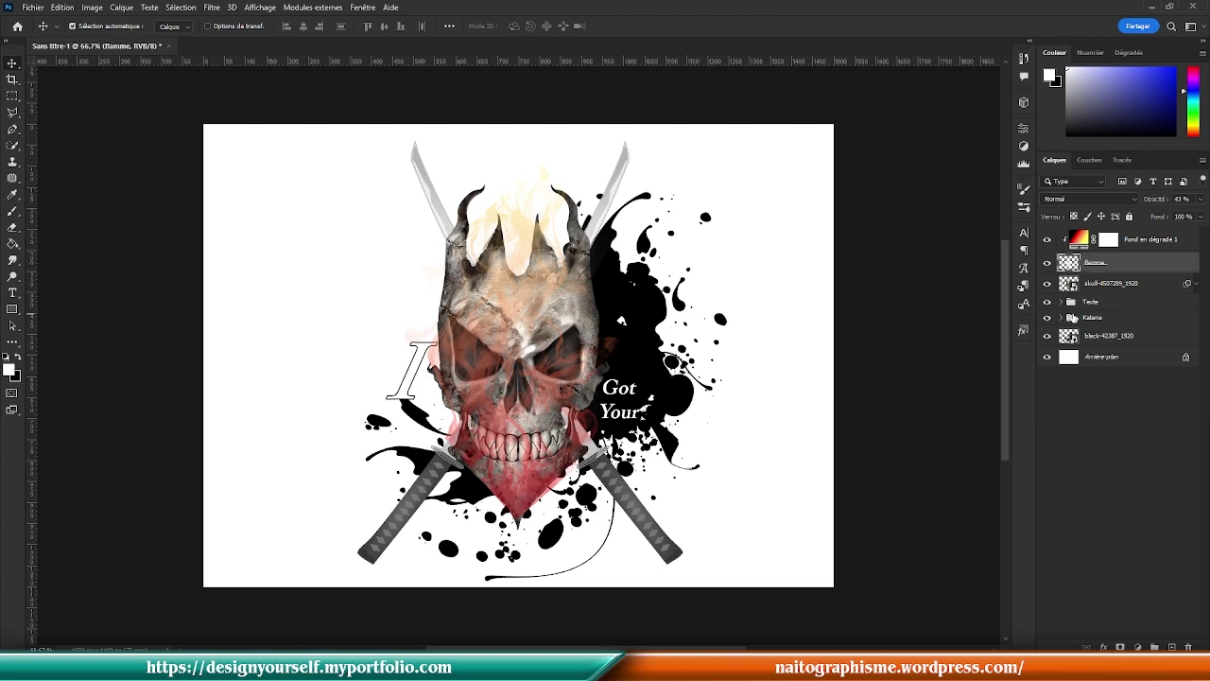
pyautogui.click(1084, 445)
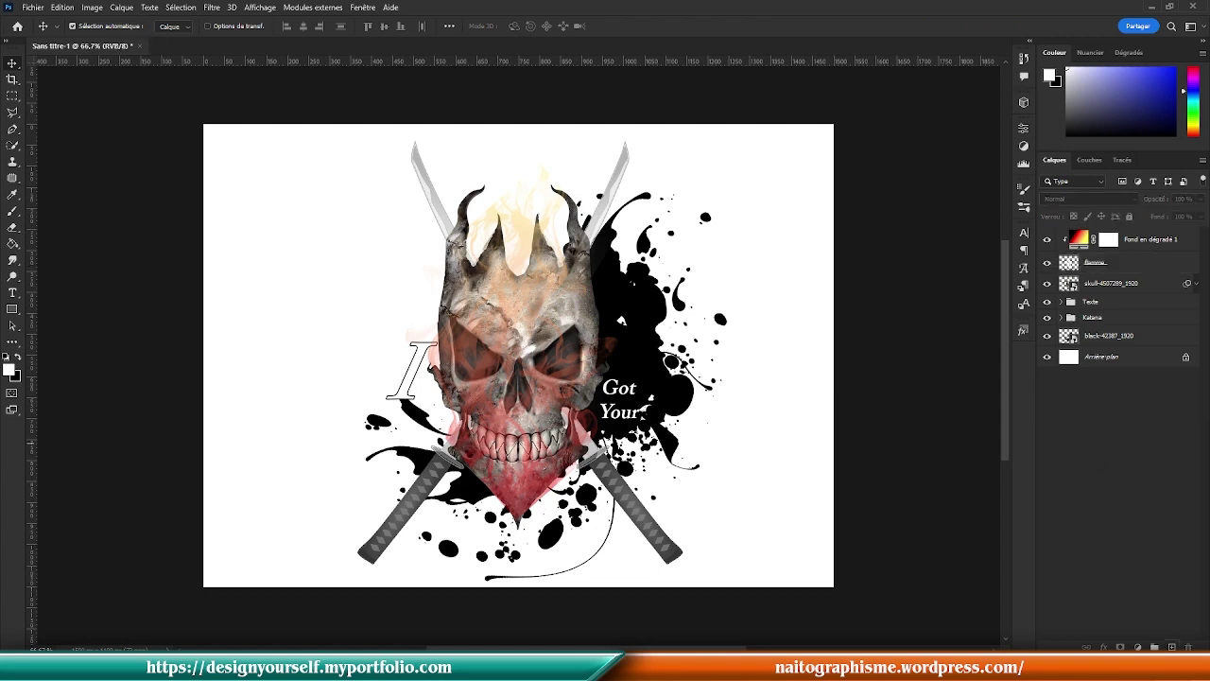
# Step: Add a new layer above the gradient fill and choose a dark red foreground color
pyautogui.hotkey('ctrl', 'shift', 'alt', 'n')
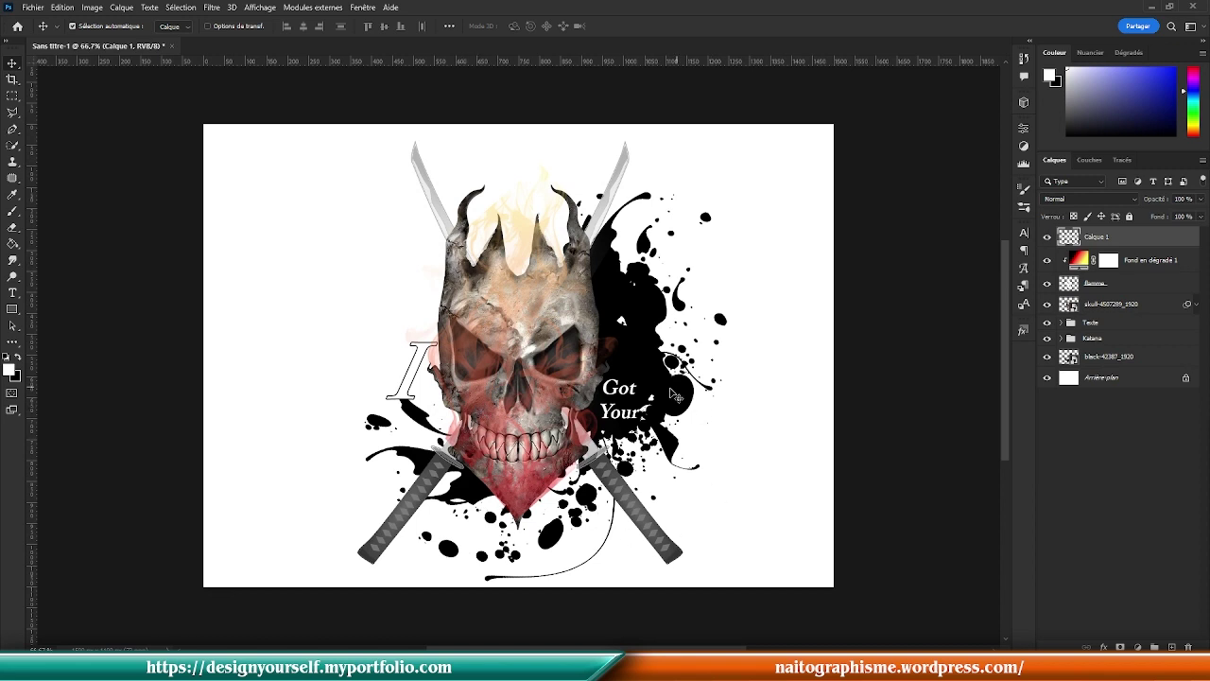
pyautogui.click(1193, 133)
pyautogui.click(1178, 106)
pyautogui.moveTo(1184, 101); pyautogui.dragTo(1186, 98)
# Step: Stamp dark red speckles beside the left of the jaw using the "spack - heavy" brush at 250 px
pyautogui.click(1024, 206)
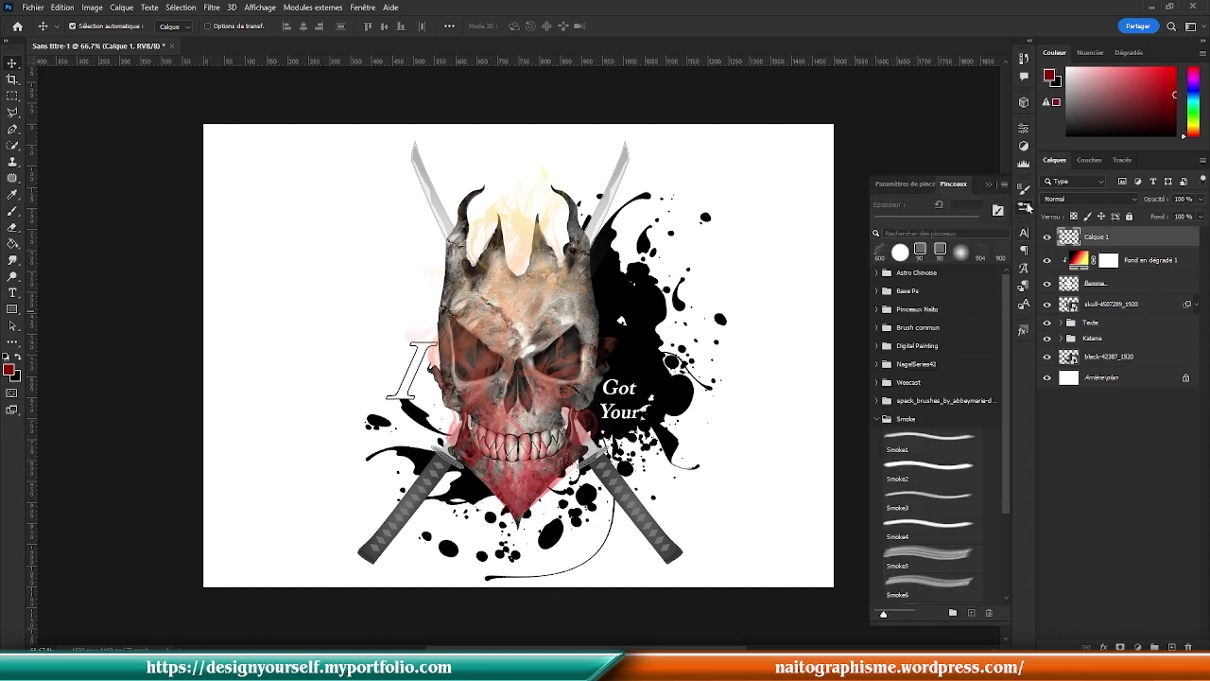
pyautogui.click(879, 416)
pyautogui.click(876, 400)
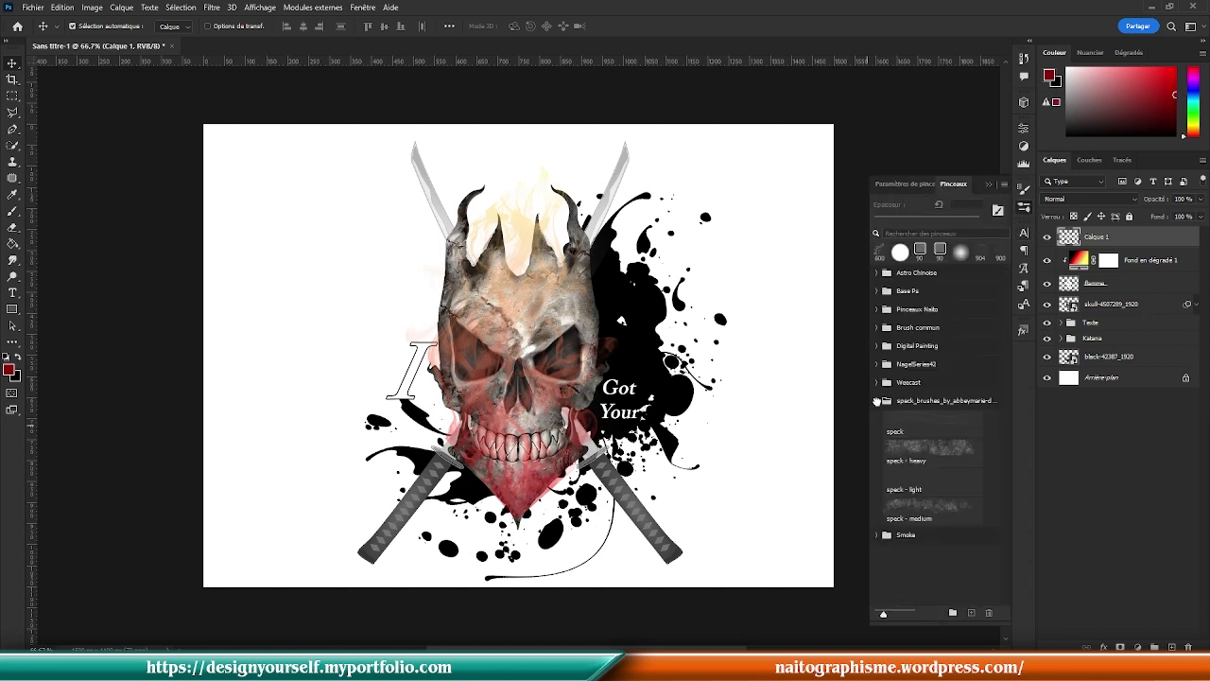
pyautogui.click(958, 444)
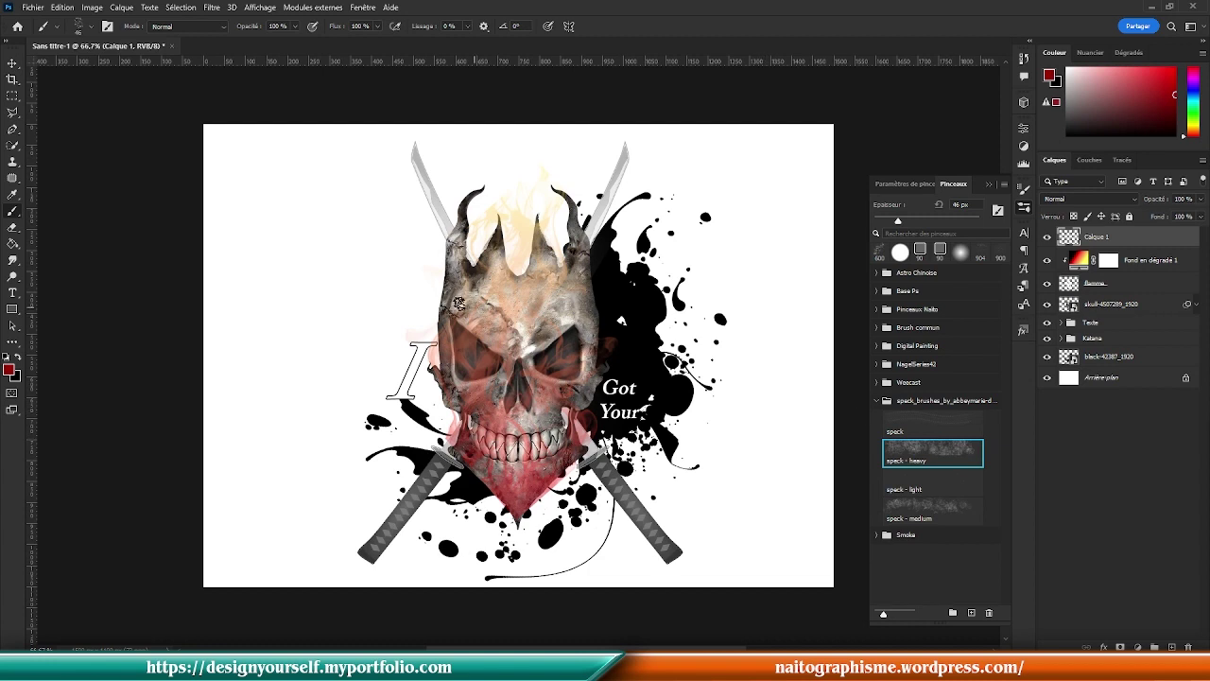
pyautogui.press(']')
pyautogui.press(']')
pyautogui.press(']')
pyautogui.press(']')
pyautogui.press(']')
pyautogui.press(']')
pyautogui.press(']')
pyautogui.press(']')
pyautogui.press(']')
pyautogui.press(']')
pyautogui.press(']')
pyautogui.press(']')
pyautogui.press(']')
pyautogui.press(']')
pyautogui.press(']')
pyautogui.press(']')
pyautogui.press(']')
pyautogui.press(']')
pyautogui.press(']')
pyautogui.press('[')
pyautogui.press('[')
pyautogui.press('[')
pyautogui.press('[')
pyautogui.press('[')
pyautogui.press('[')
pyautogui.press('[')
pyautogui.press('[')
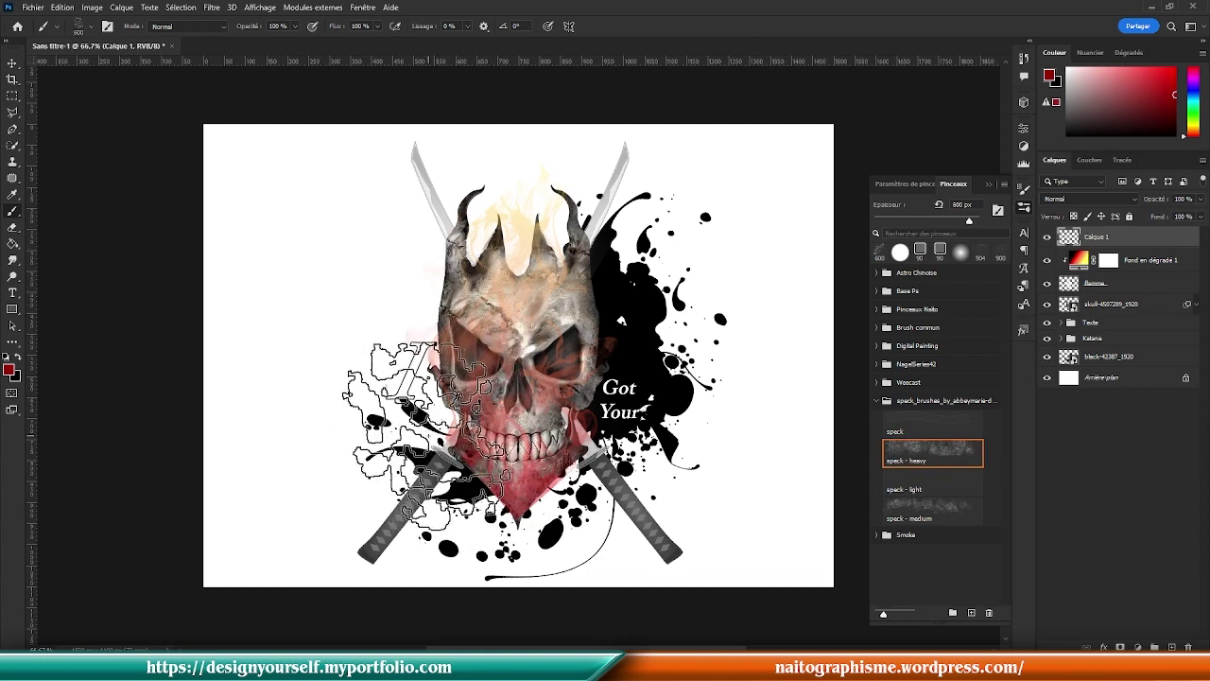
pyautogui.click(962, 424)
pyautogui.press(']')
pyautogui.press(']')
pyautogui.press(']')
pyautogui.press(']')
pyautogui.press(']')
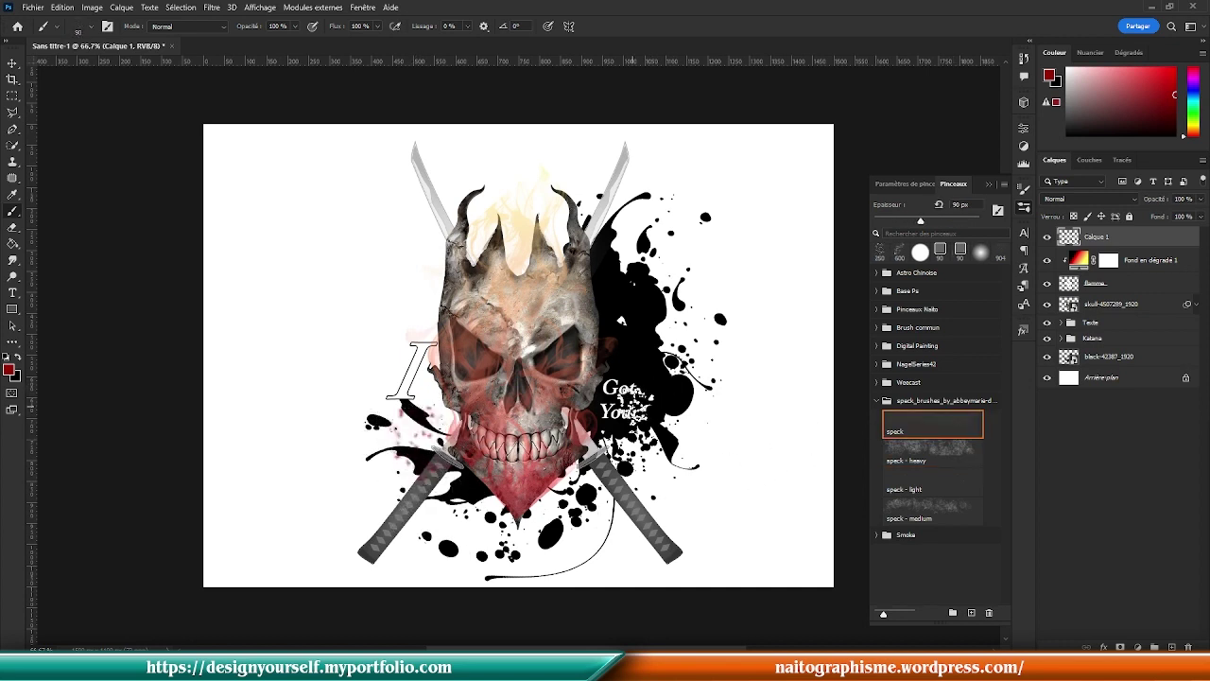
# Step: Stamp dark red speckles above the letter "I" using the "spack - medium" brush at 250 px
pyautogui.click(957, 508)
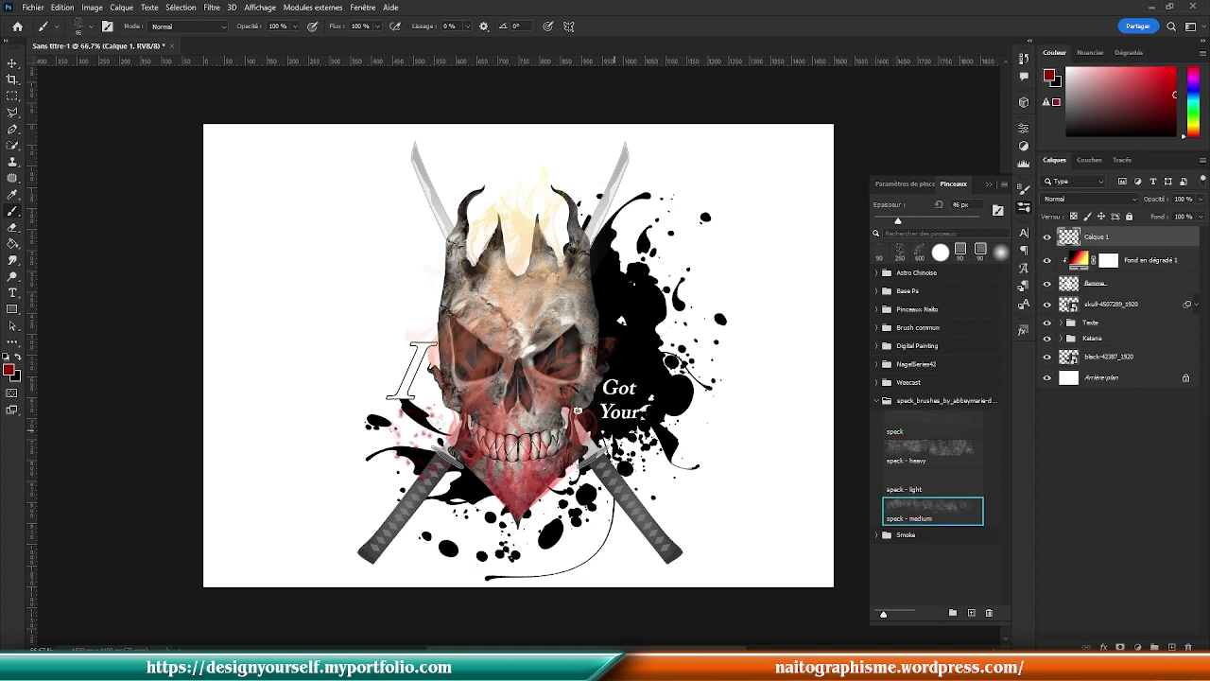
pyautogui.press(']')
pyautogui.press(']')
pyautogui.press(']')
pyautogui.press(']')
pyautogui.press(']')
pyautogui.press(']')
pyautogui.press(']')
pyautogui.press(']')
pyautogui.click(407, 326)
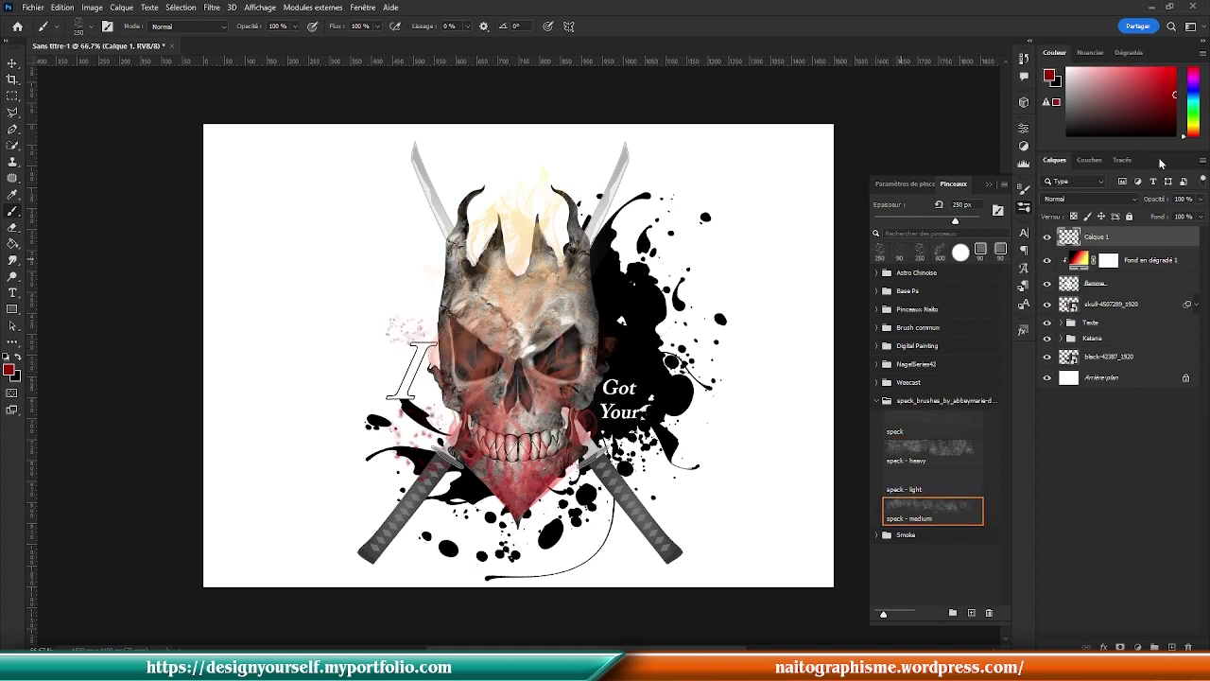
# Step: Stamp olive-yellow speckles above the flames and over the black splatter, plus orange ones at 125 px left of the skull's crown
pyautogui.click(1194, 122)
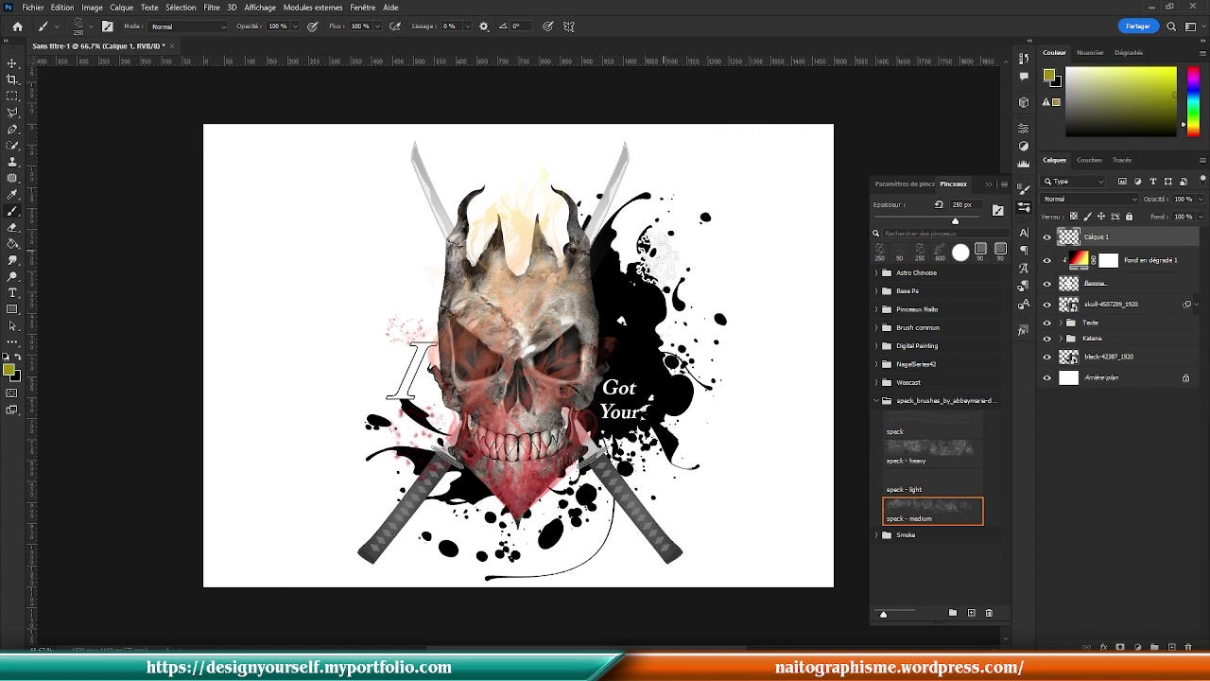
pyautogui.click(557, 165)
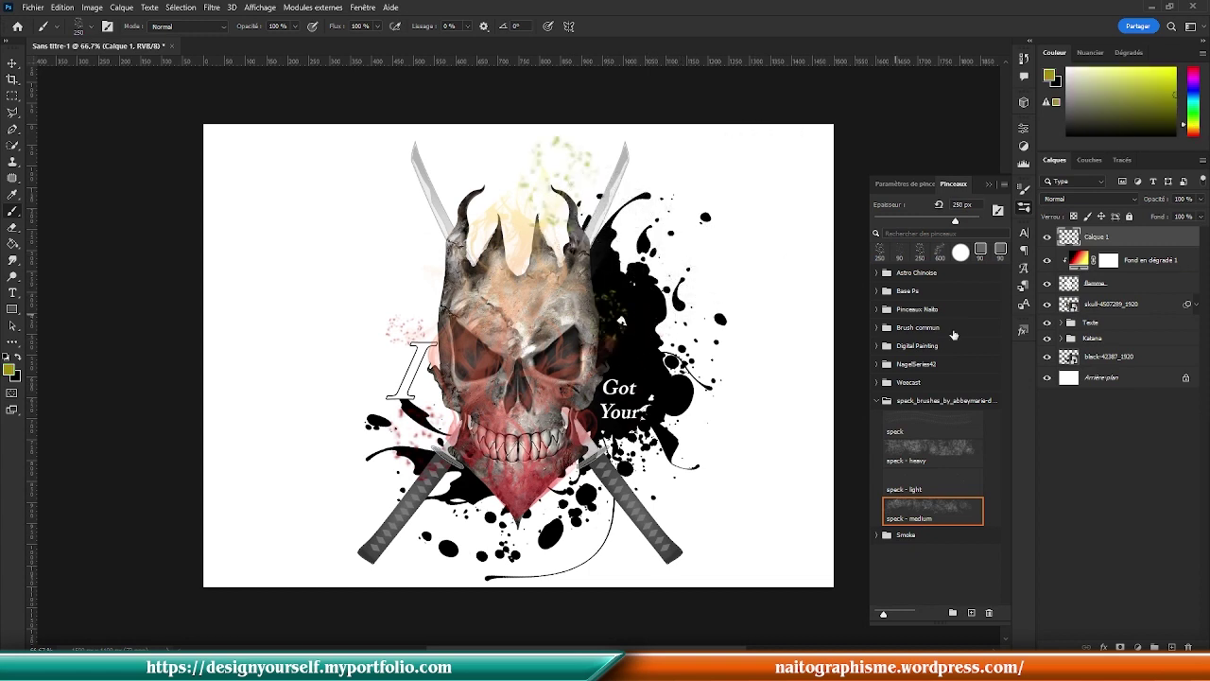
pyautogui.press('[')
pyautogui.press('[')
pyautogui.press('[')
pyautogui.press('[')
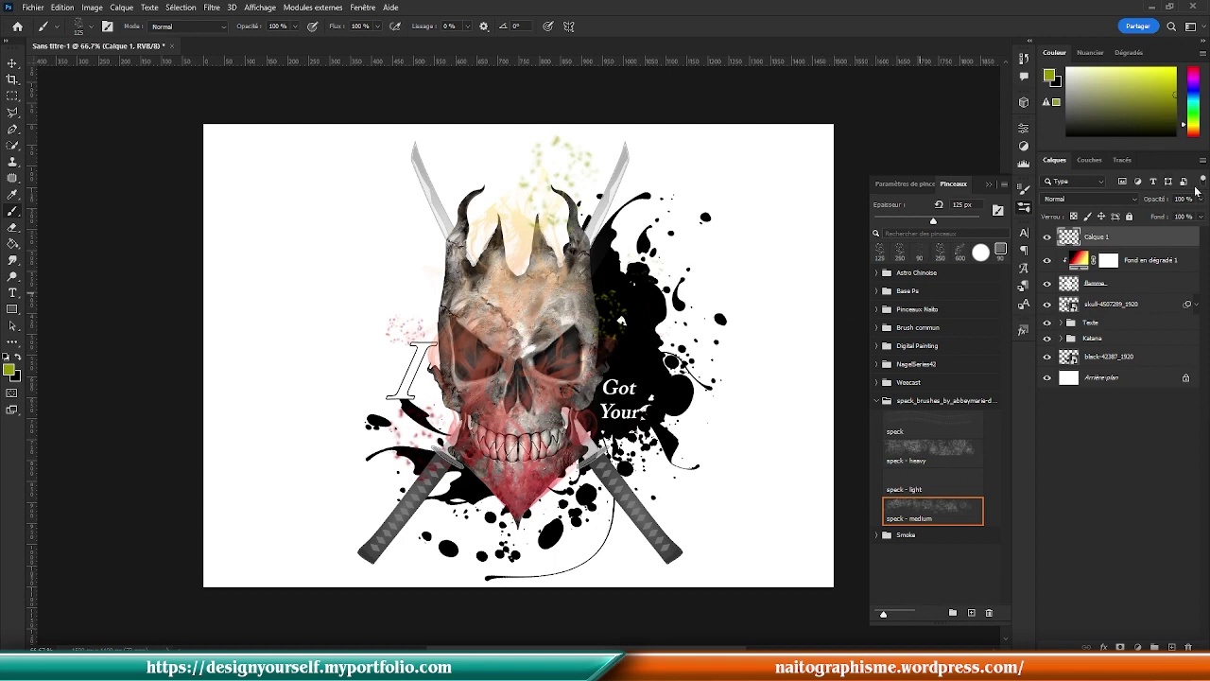
pyautogui.click(1195, 133)
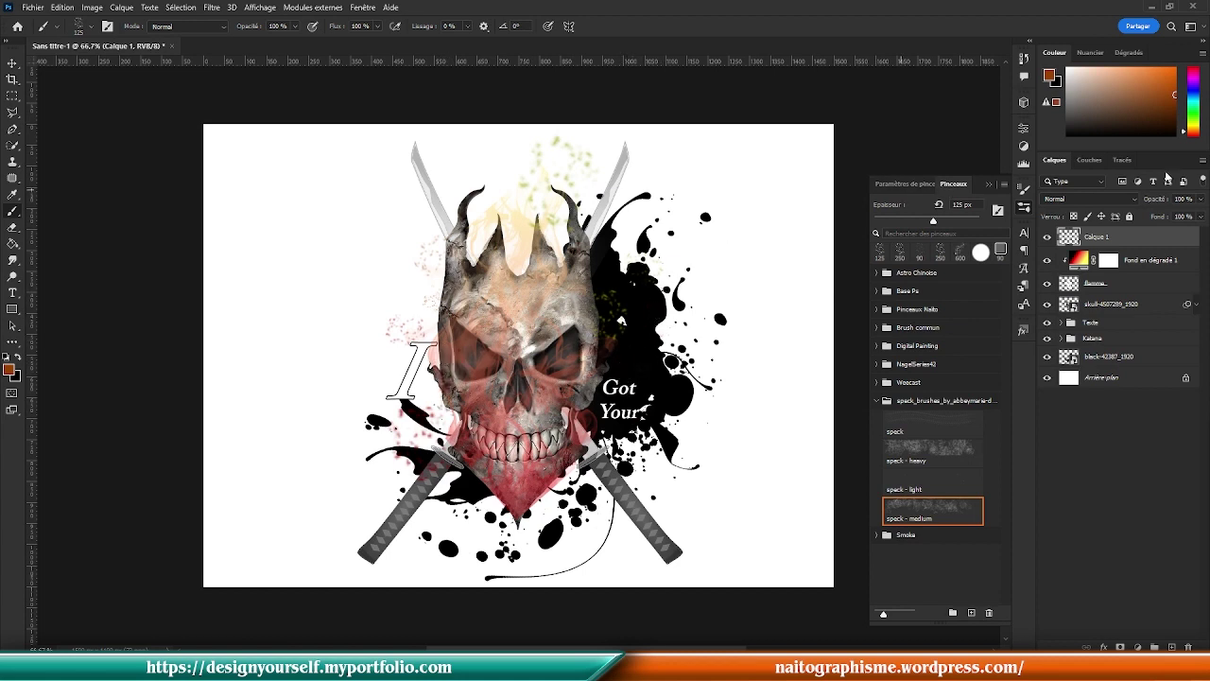
# Step: Stamp bright red speckles left of the "I" and over the black splatter with the "spack - light" brush at 80 px, and close the brushes
pyautogui.click(1183, 136)
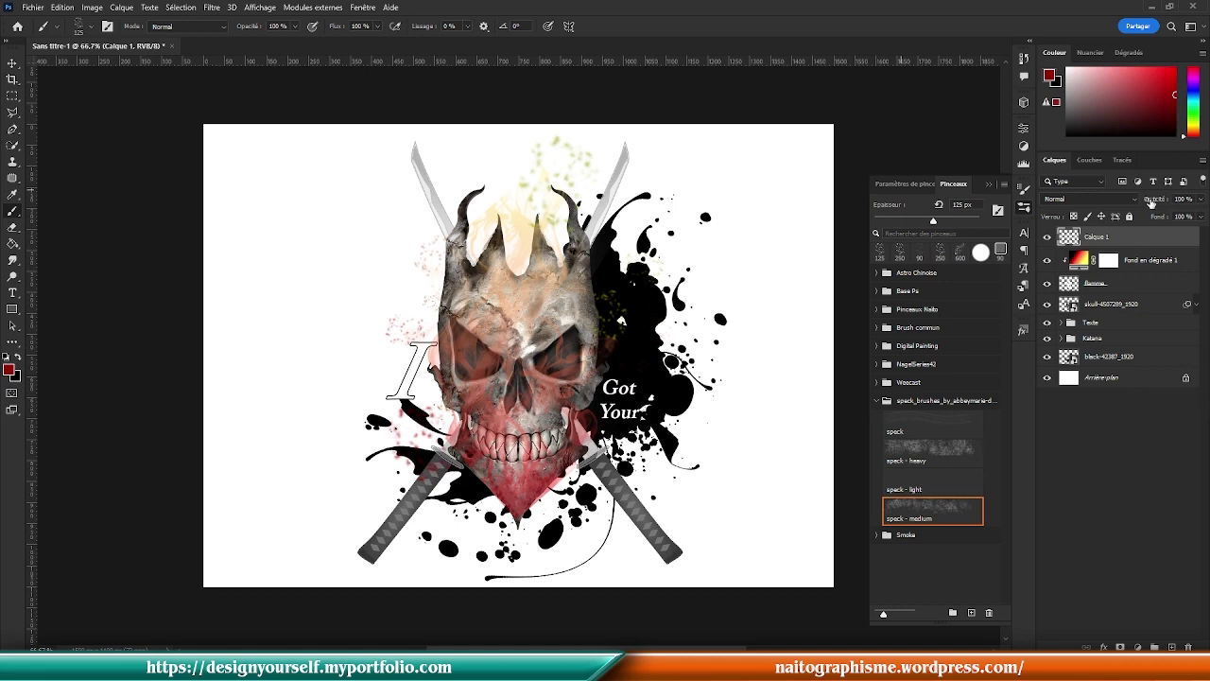
pyautogui.click(1175, 69)
pyautogui.click(953, 490)
pyautogui.press(']')
pyautogui.press(']')
pyautogui.press(']')
pyautogui.press(']')
pyautogui.click(659, 362)
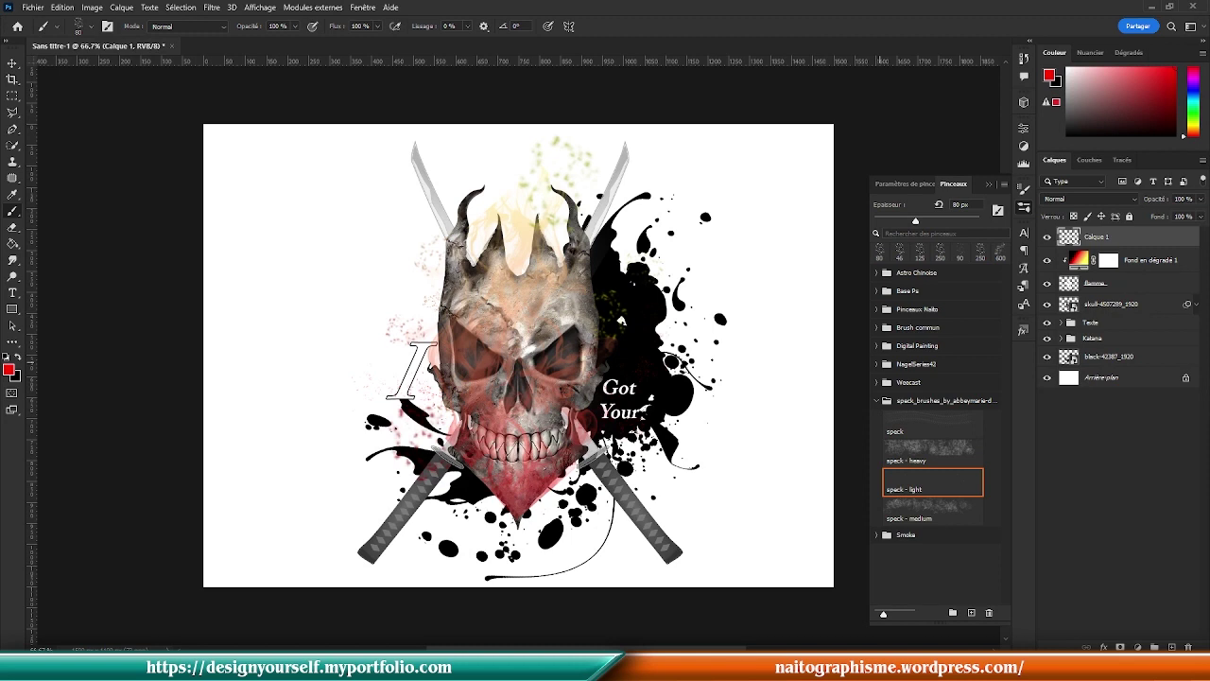
pyautogui.click(1024, 207)
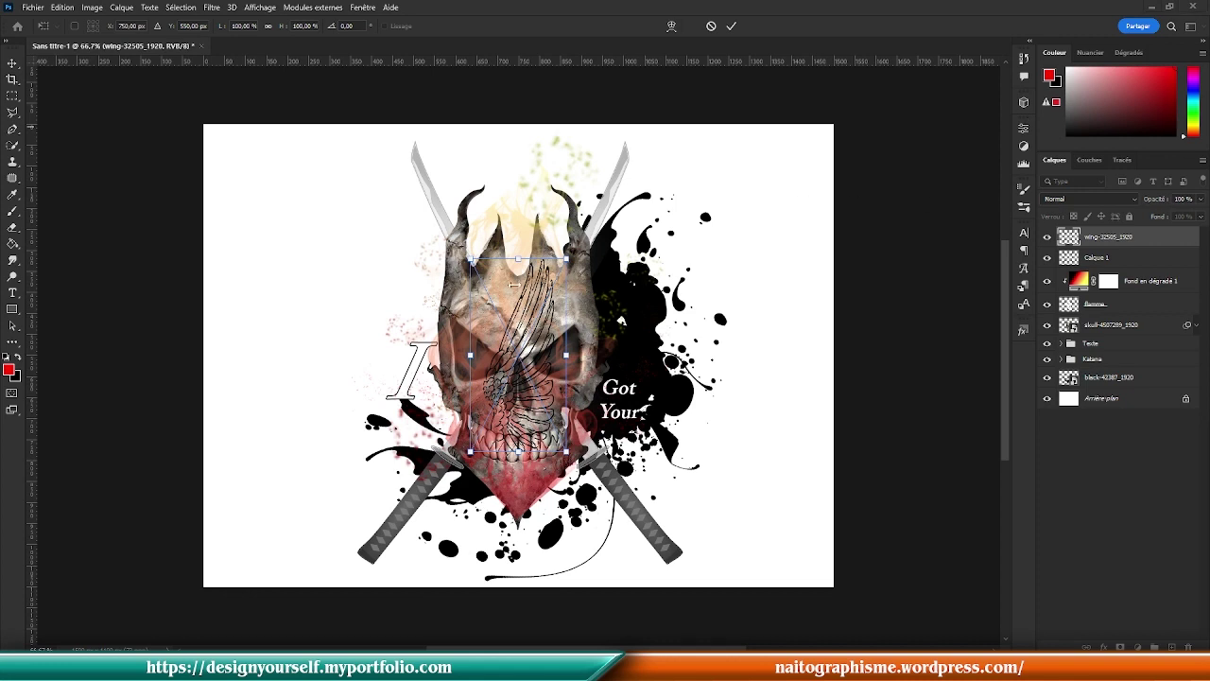
# Step: Rotate the placed wing image about 179° and move its layer below the Katana group
pyautogui.moveTo(578, 356); pyautogui.dragTo(386, 361)
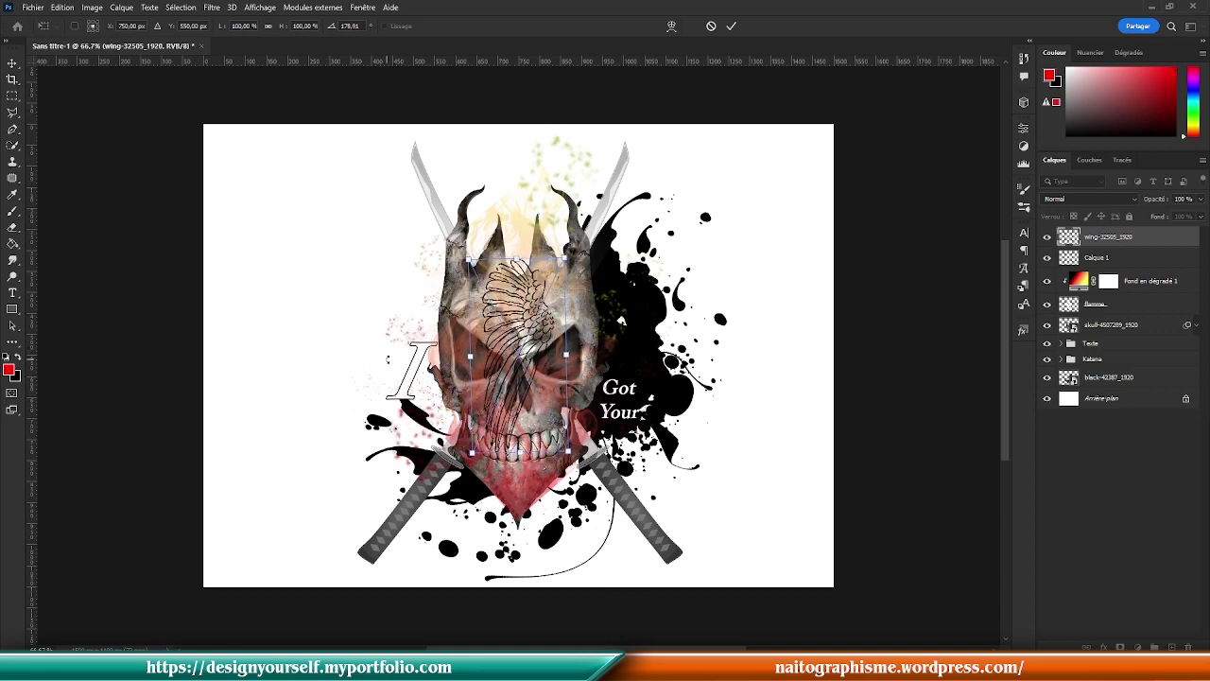
pyautogui.moveTo(1094, 242); pyautogui.dragTo(1117, 364)
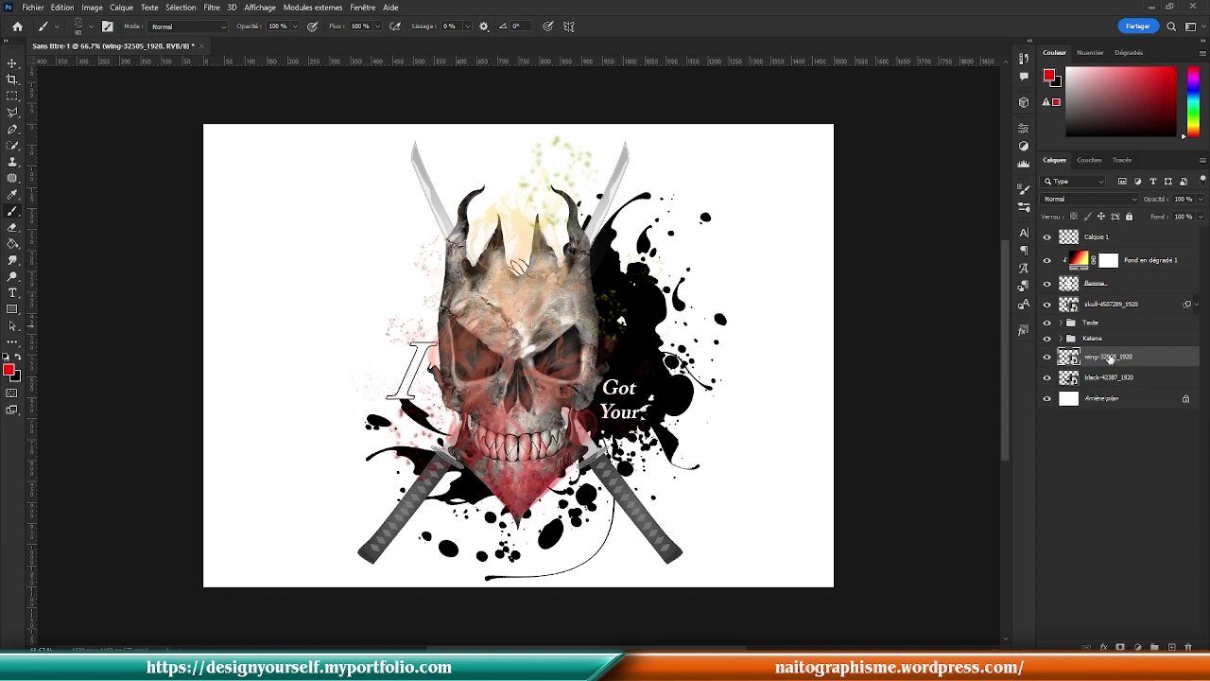
# Step: Move the Texte group to the top of the layer stack and the wing layer directly above the Katana group
pyautogui.moveTo(1129, 359); pyautogui.dragTo(1097, 234)
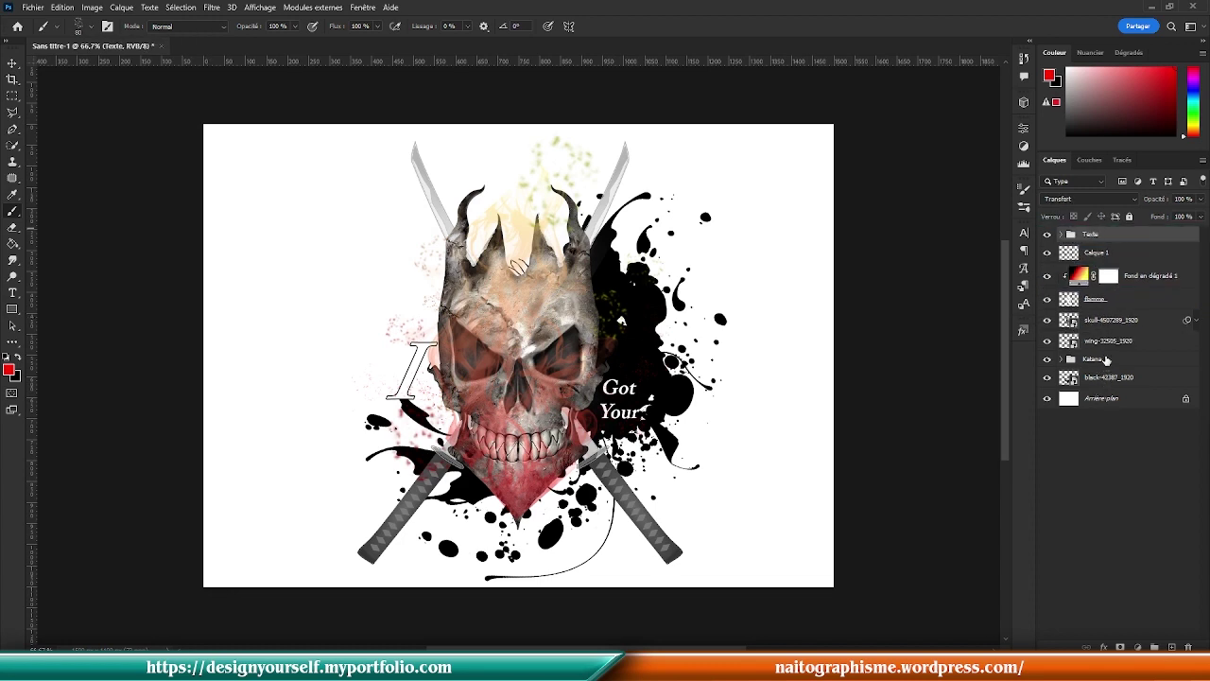
pyautogui.click(1099, 255)
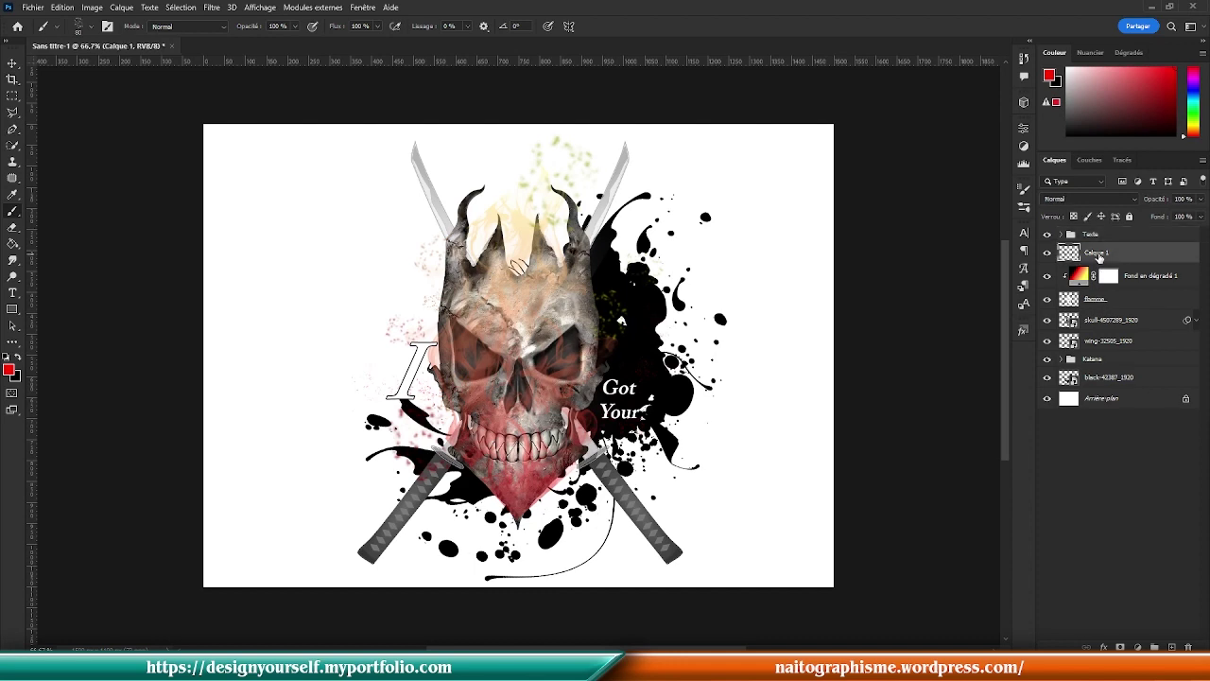
pyautogui.click(1122, 303)
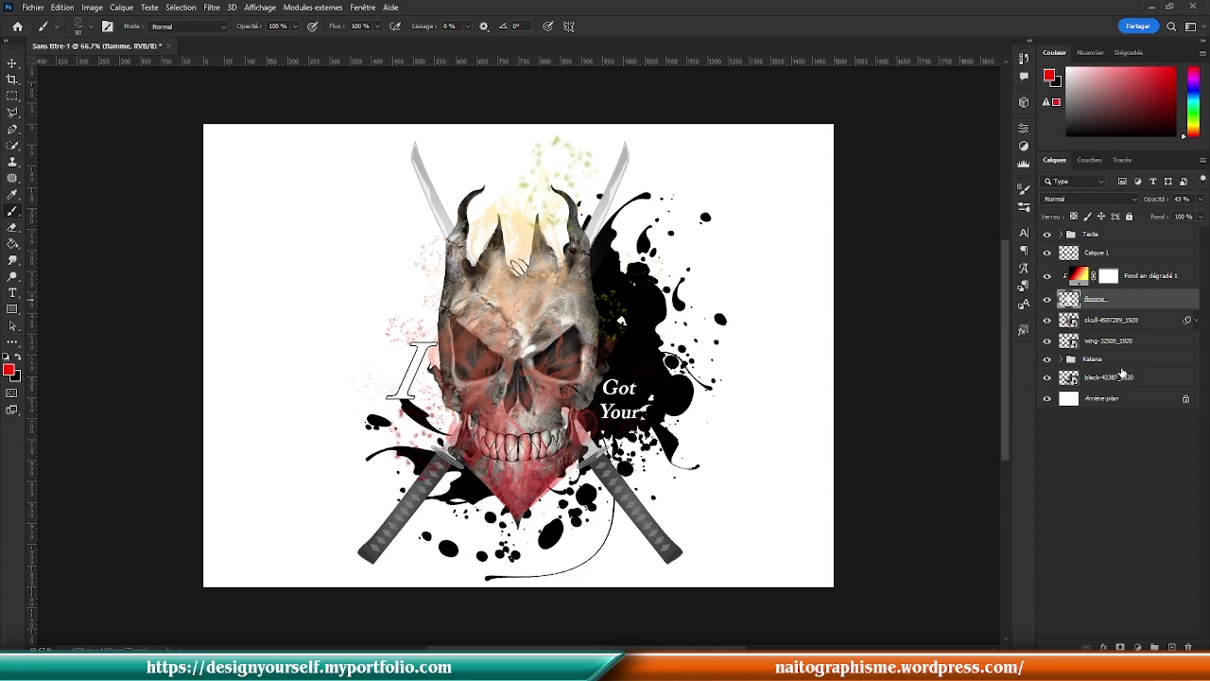
# Step: Transform the wing, scaling it to about 168 % and rotating it to about -165°, positioned behind the left side of the skull
pyautogui.click(1118, 345)
pyautogui.hotkey('ctrl', 't')
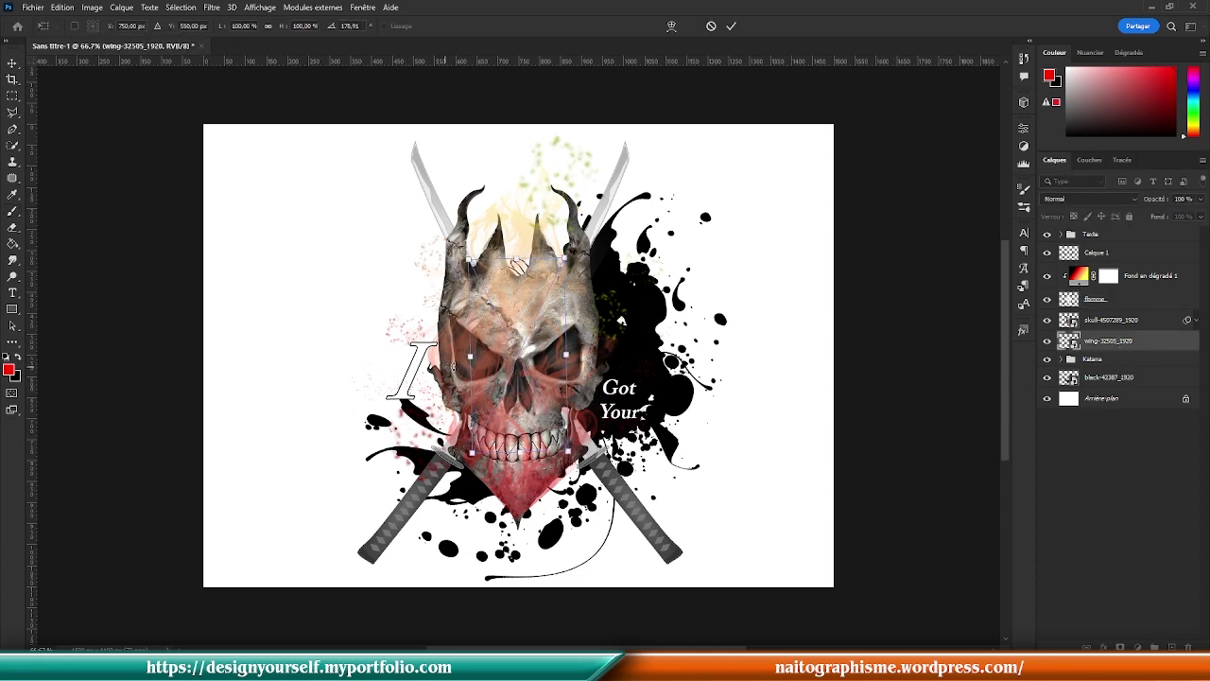
pyautogui.moveTo(470, 355); pyautogui.dragTo(416, 354)
pyautogui.moveTo(518, 356); pyautogui.dragTo(394, 358)
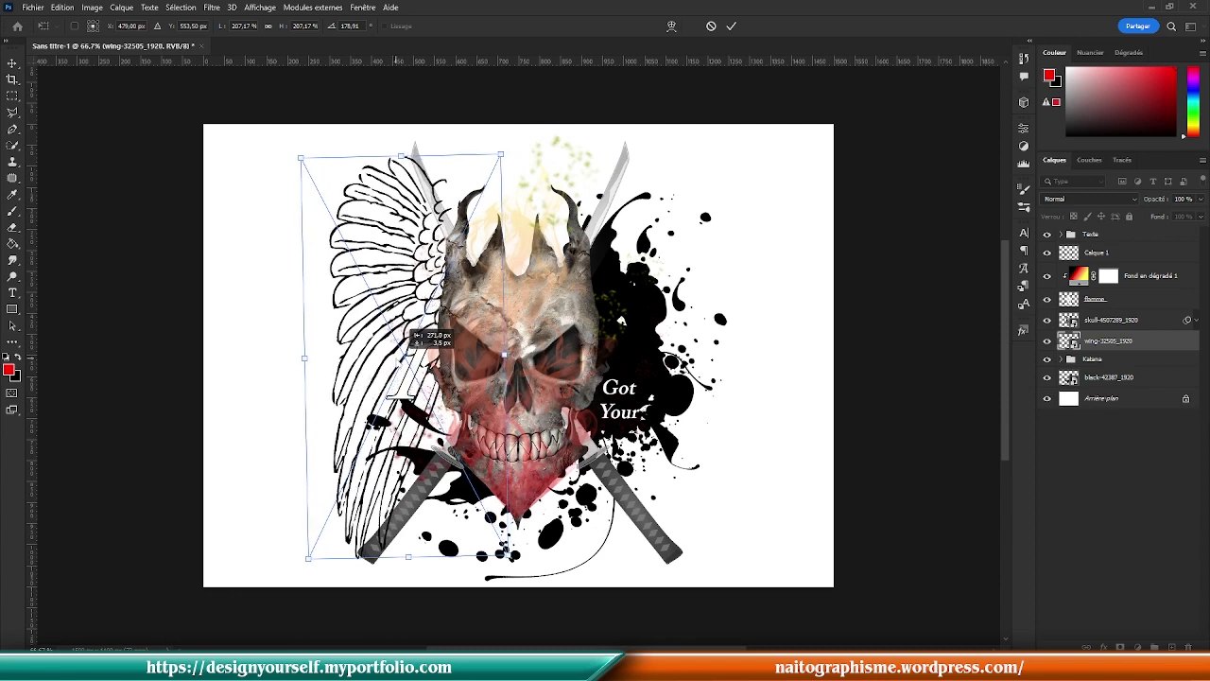
pyautogui.moveTo(408, 332); pyautogui.dragTo(384, 347)
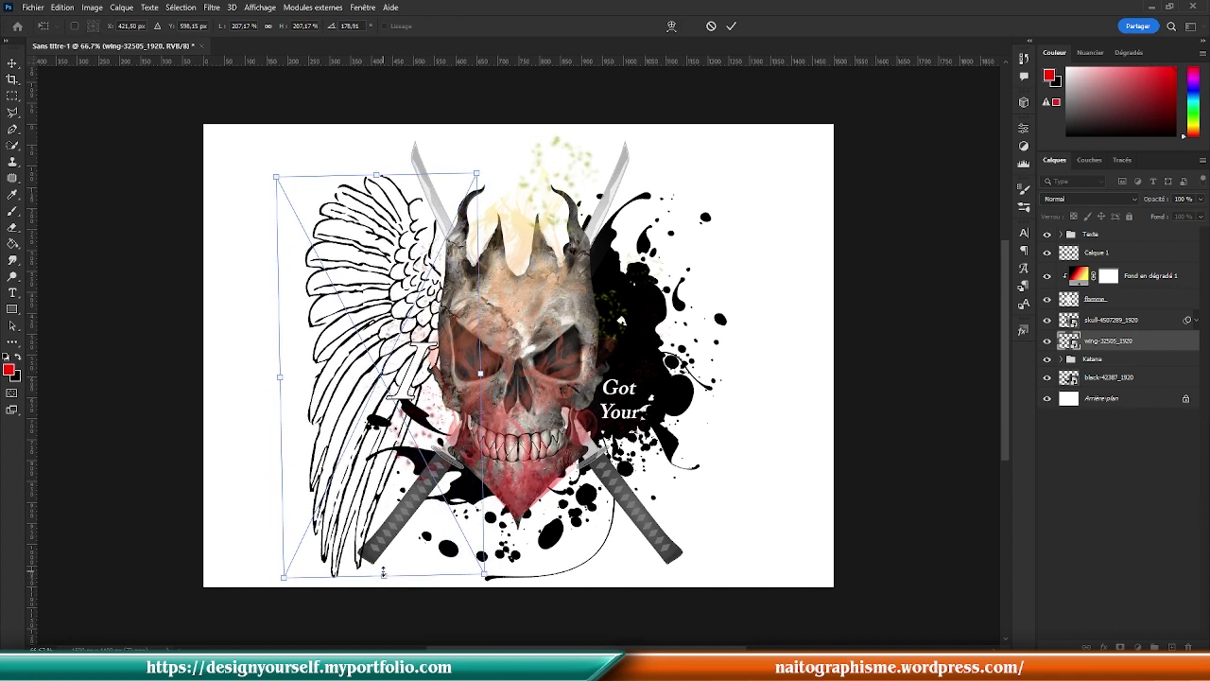
pyautogui.moveTo(384, 571); pyautogui.dragTo(383, 537)
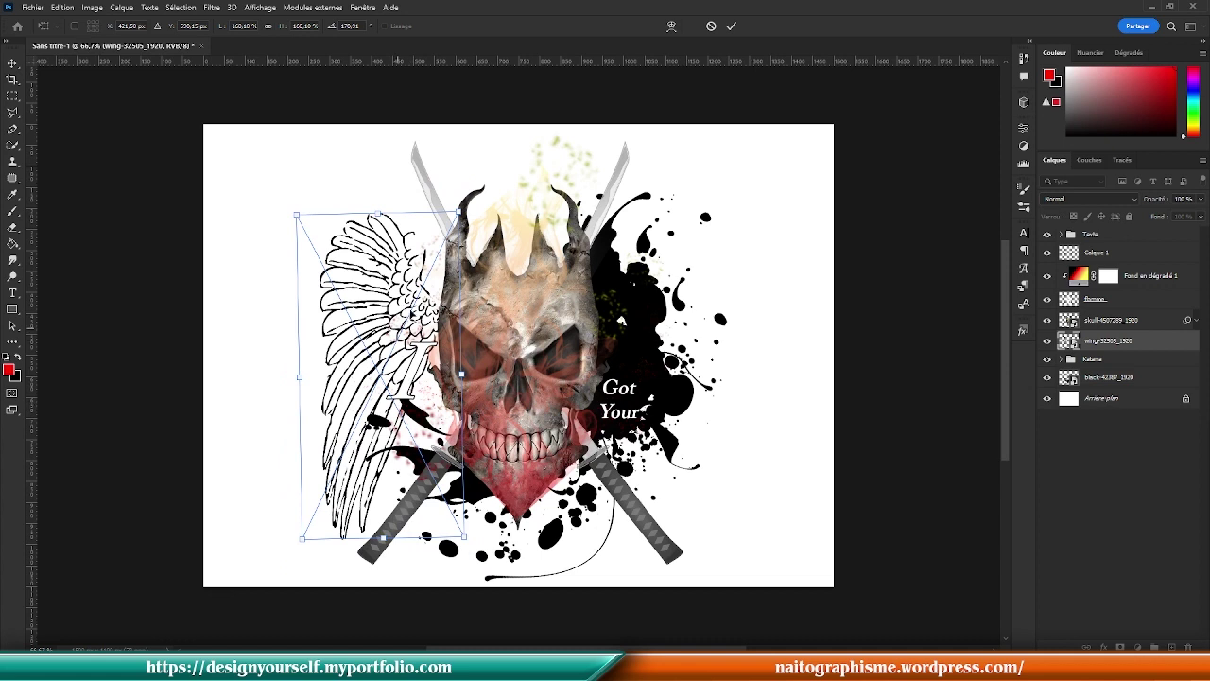
pyautogui.moveTo(480, 362); pyautogui.dragTo(483, 398)
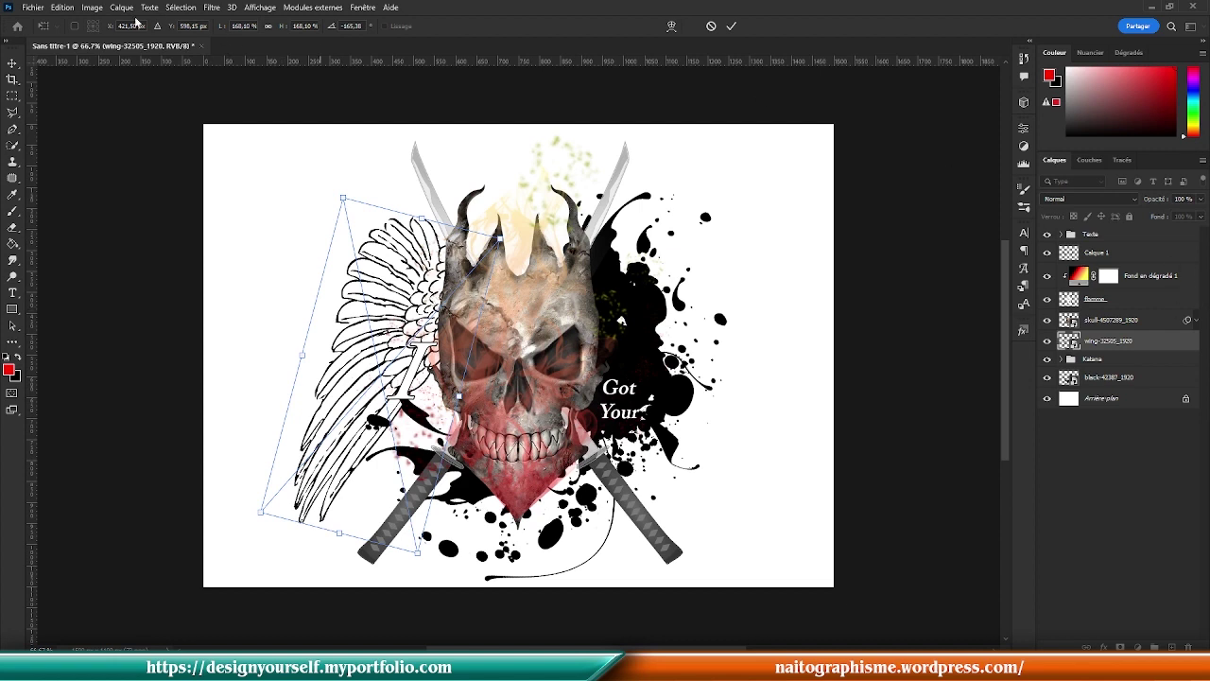
pyautogui.click(13, 62)
pyautogui.click(359, 395)
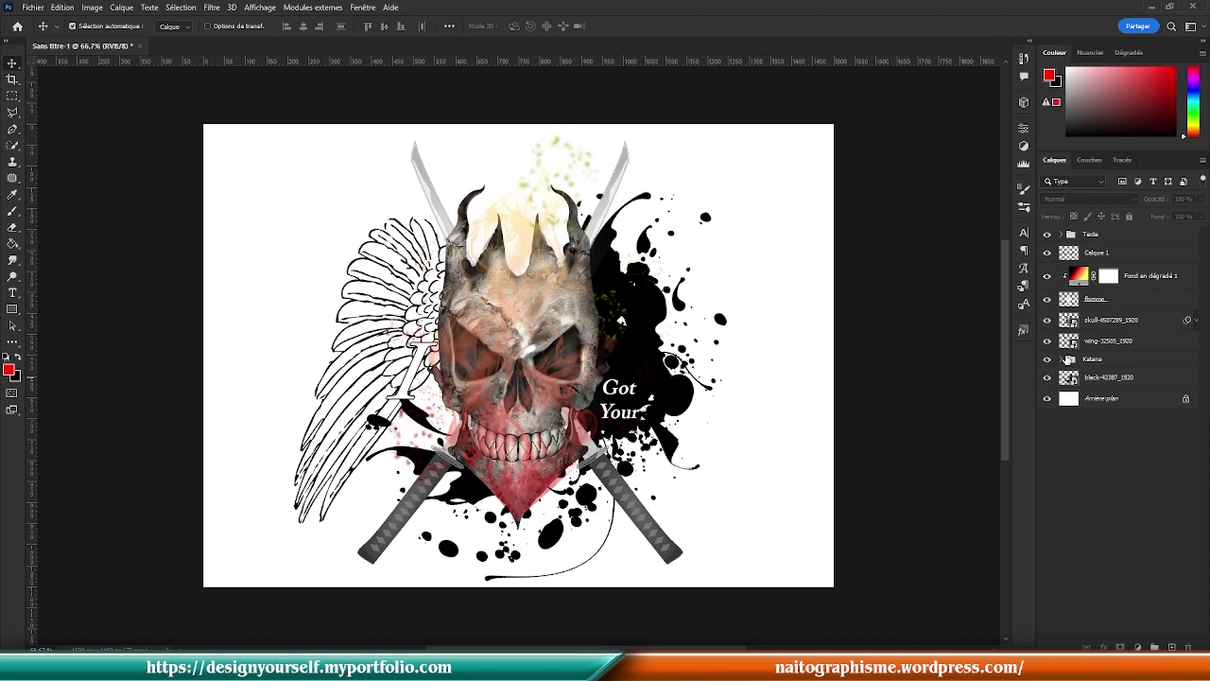
# Step: Duplicate the wing layer, flip the copy horizontally and place it behind the right side of the skull as a mirrored pair
pyautogui.click(1072, 344)
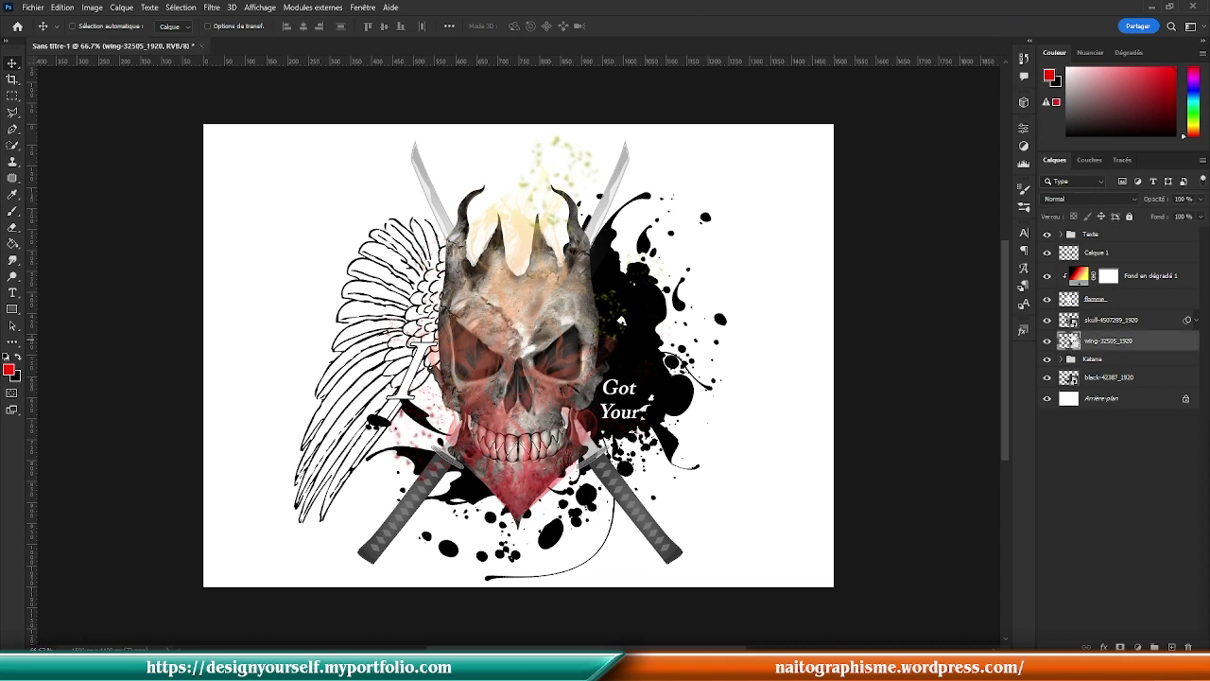
pyautogui.hotkey('ctrl', 'j')
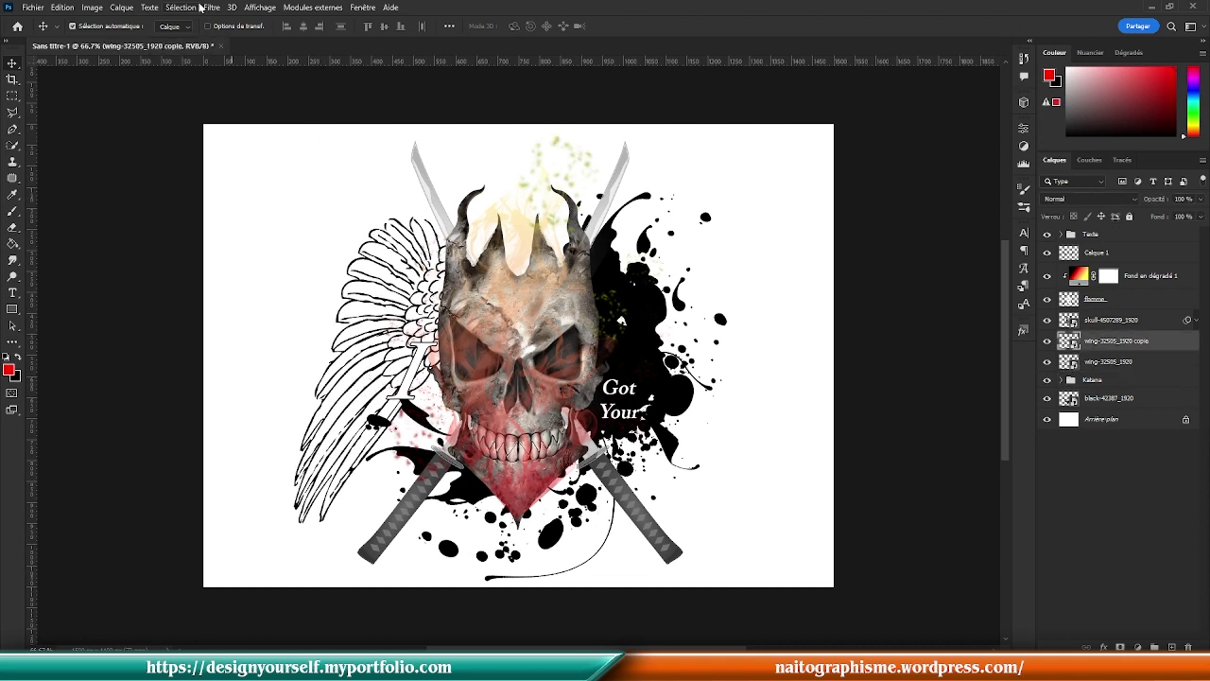
pyautogui.click(62, 8)
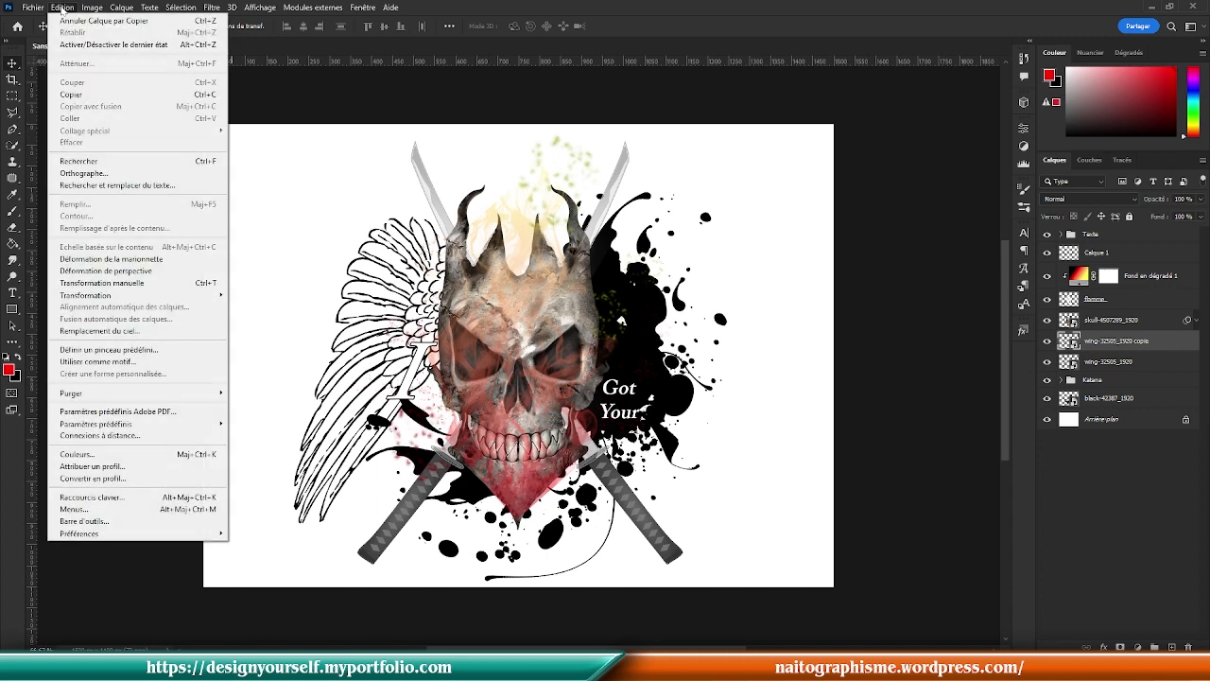
pyautogui.moveTo(189, 295)
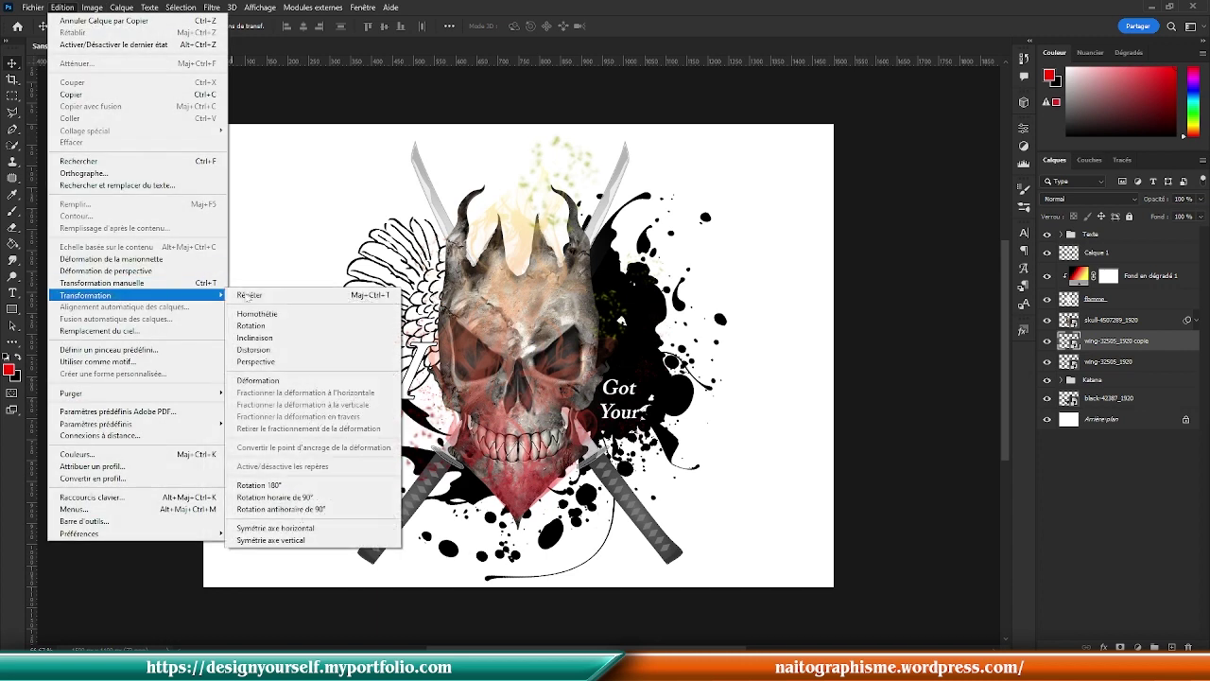
pyautogui.click(275, 527)
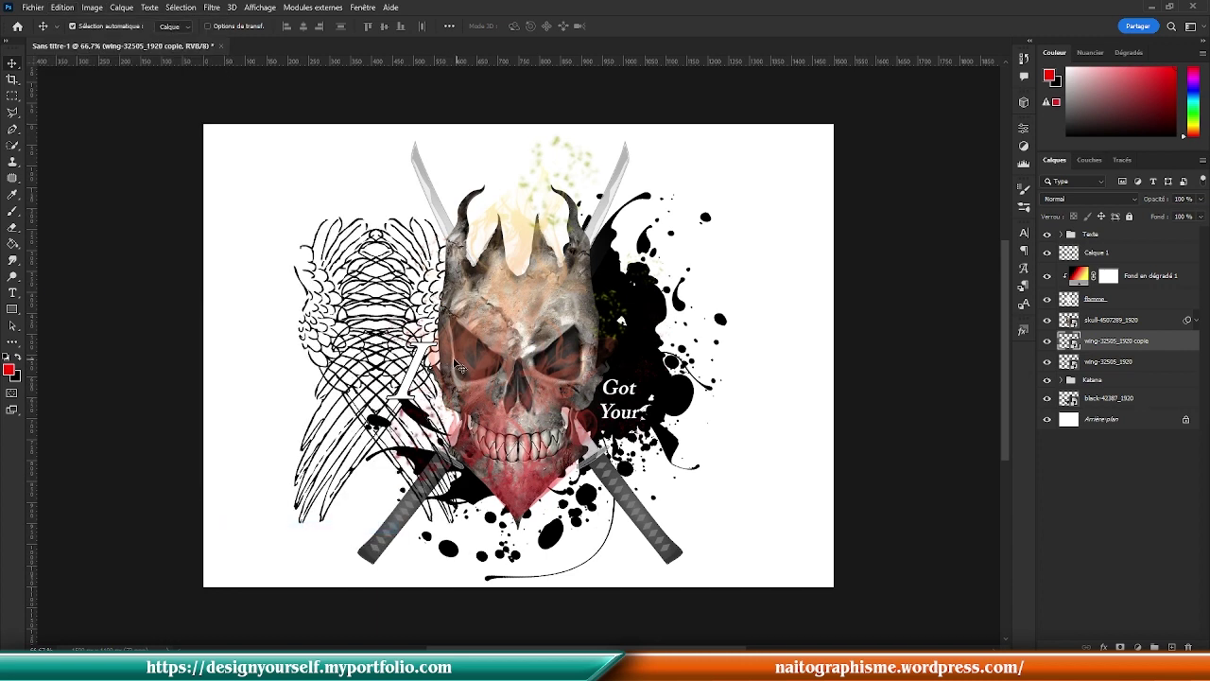
pyautogui.moveTo(319, 276); pyautogui.dragTo(609, 384)
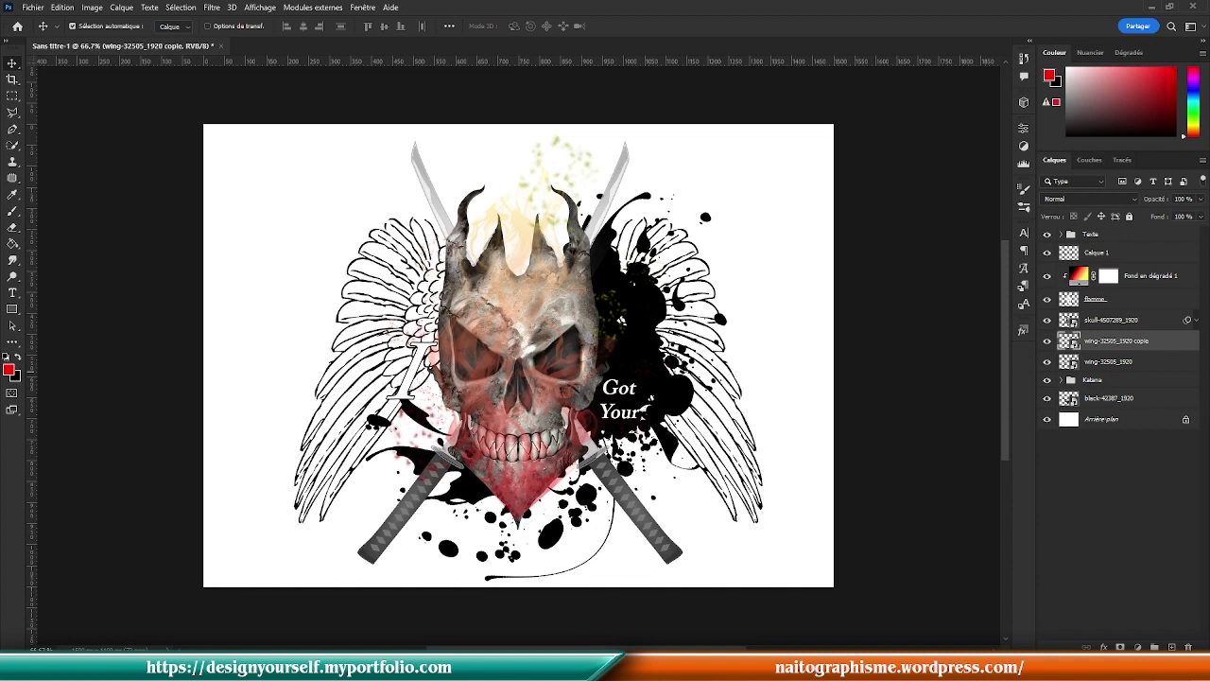
# Step: Reset the foreground and background colors to black and white, and rename the speckle layer Calque 1 as particules
pyautogui.click(1110, 421)
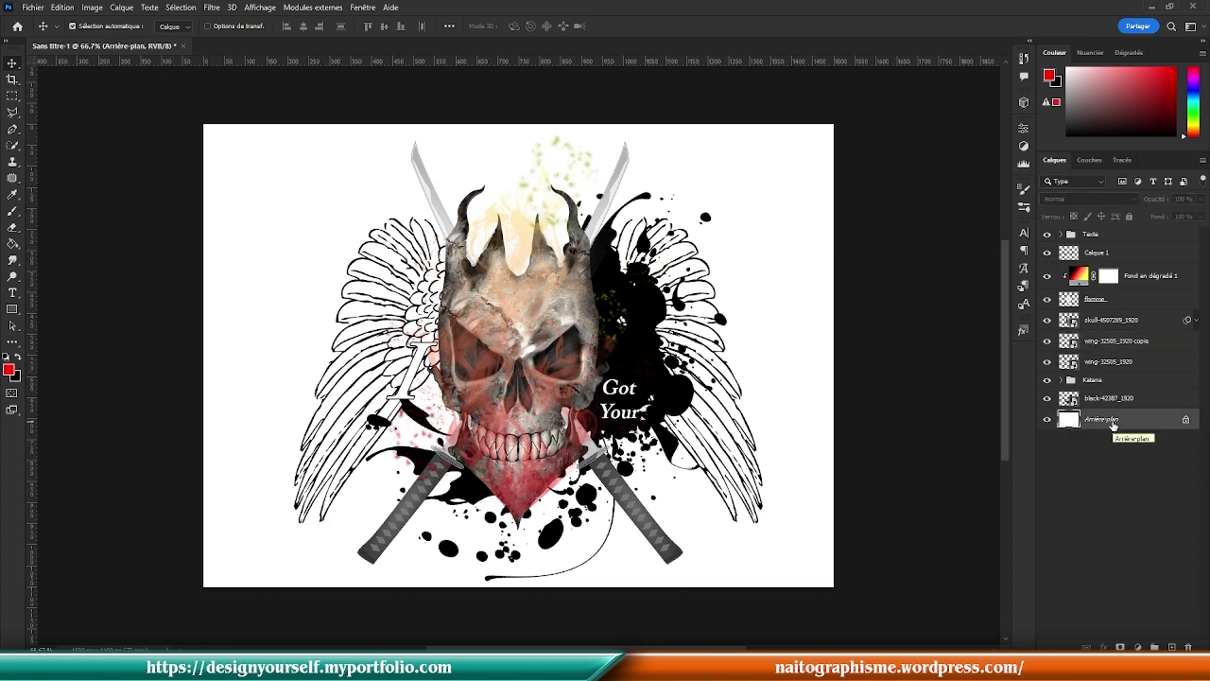
pyautogui.click(7, 356)
pyautogui.click(1112, 255)
pyautogui.click(1045, 254)
pyautogui.click(1046, 253)
pyautogui.doubleClick(1100, 253)
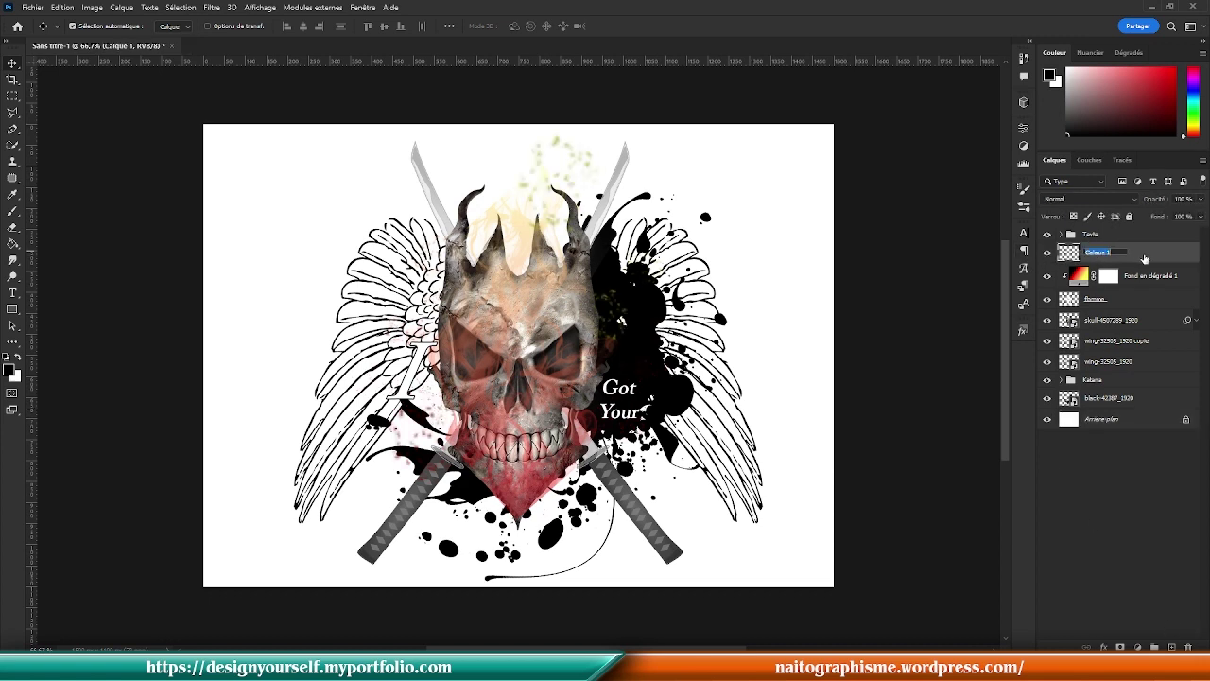
pyautogui.write('d')
pyautogui.write('articules')
pyautogui.press('Return')
# Step: Add a new layer directly above the background and render the Nuages (clouds) filter on it
pyautogui.click(1133, 422)
pyautogui.click(1171, 647)
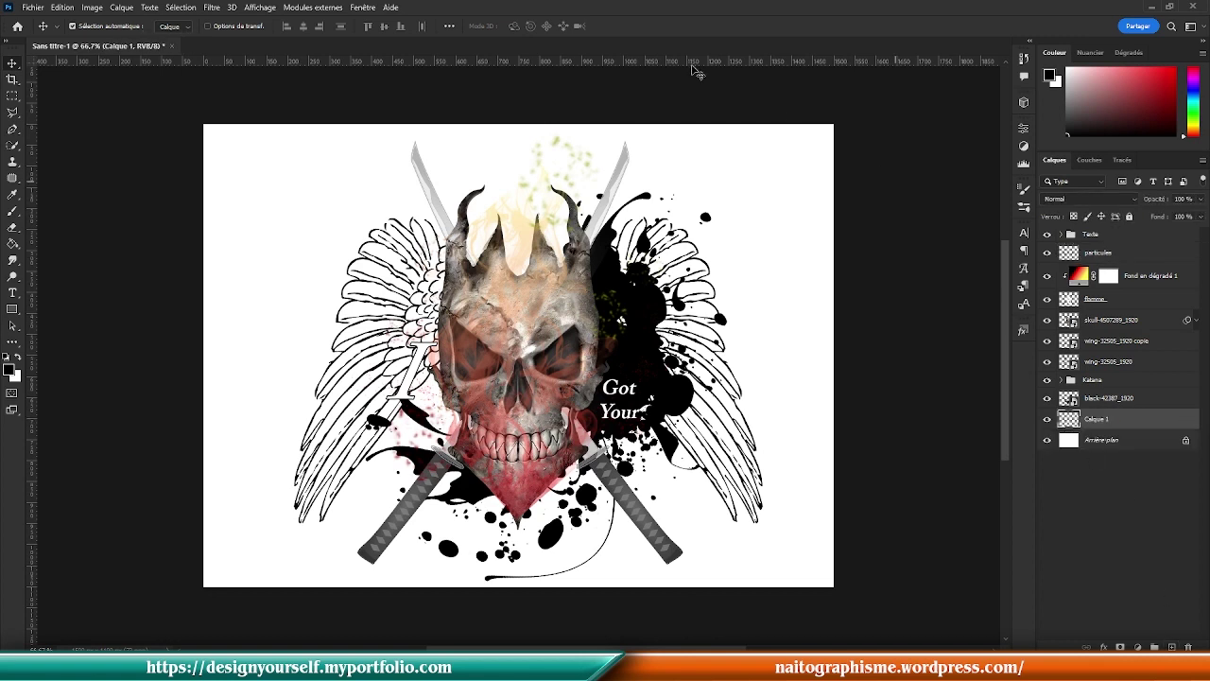
pyautogui.click(214, 8)
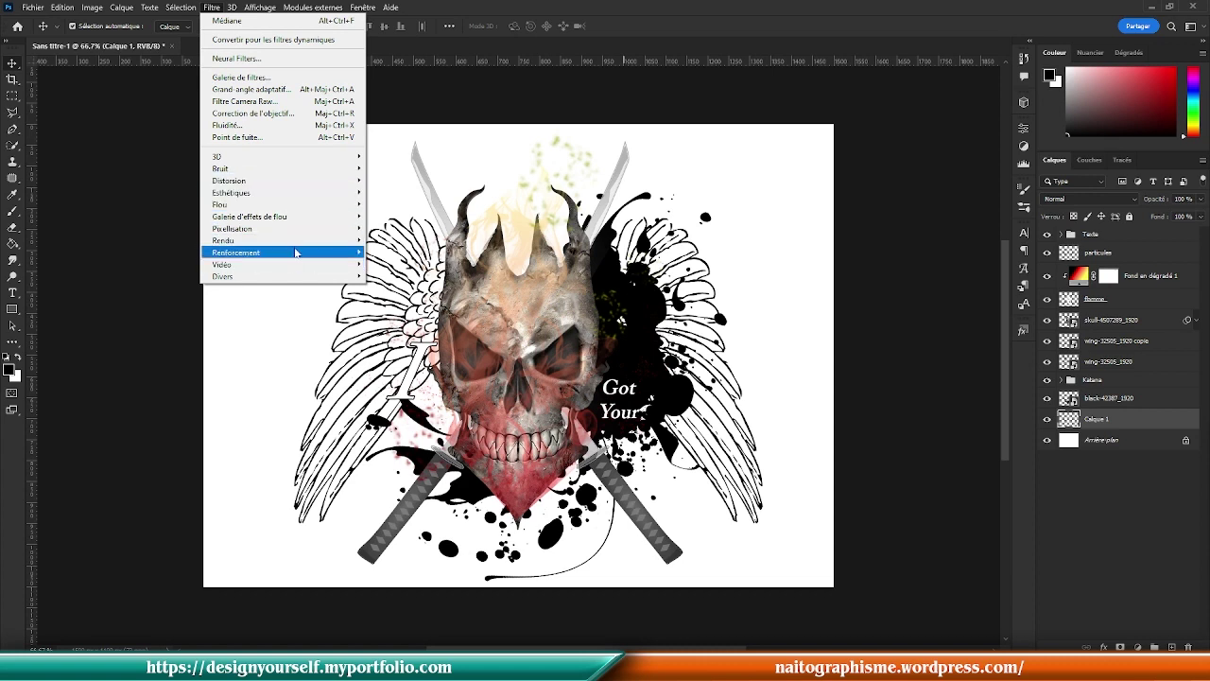
pyautogui.moveTo(297, 243)
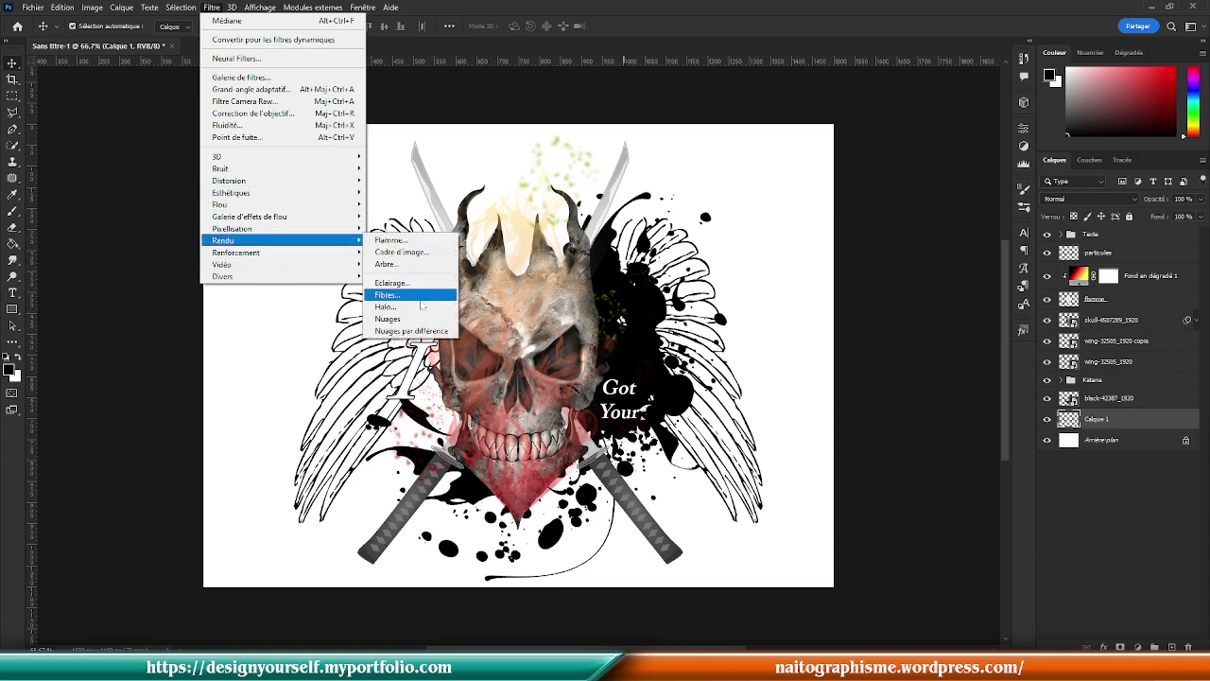
pyautogui.click(387, 318)
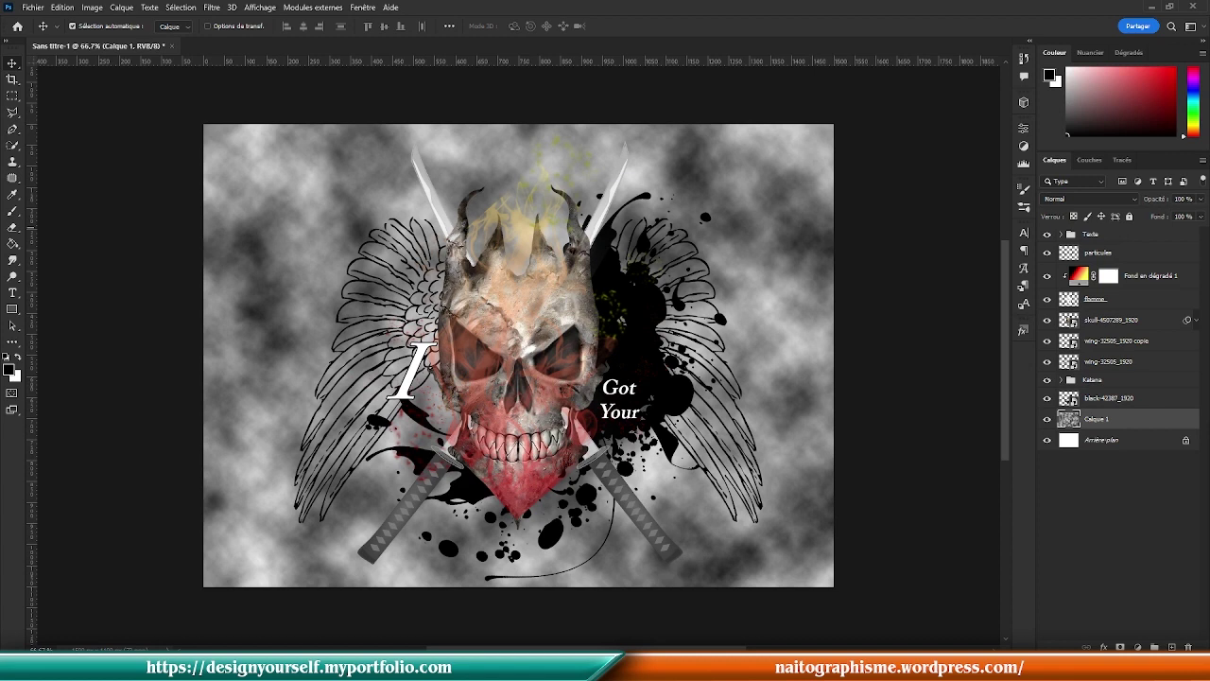
# Step: Add a gradient fill layer above the clouds layer using the default Black, White preset
pyautogui.click(1137, 646)
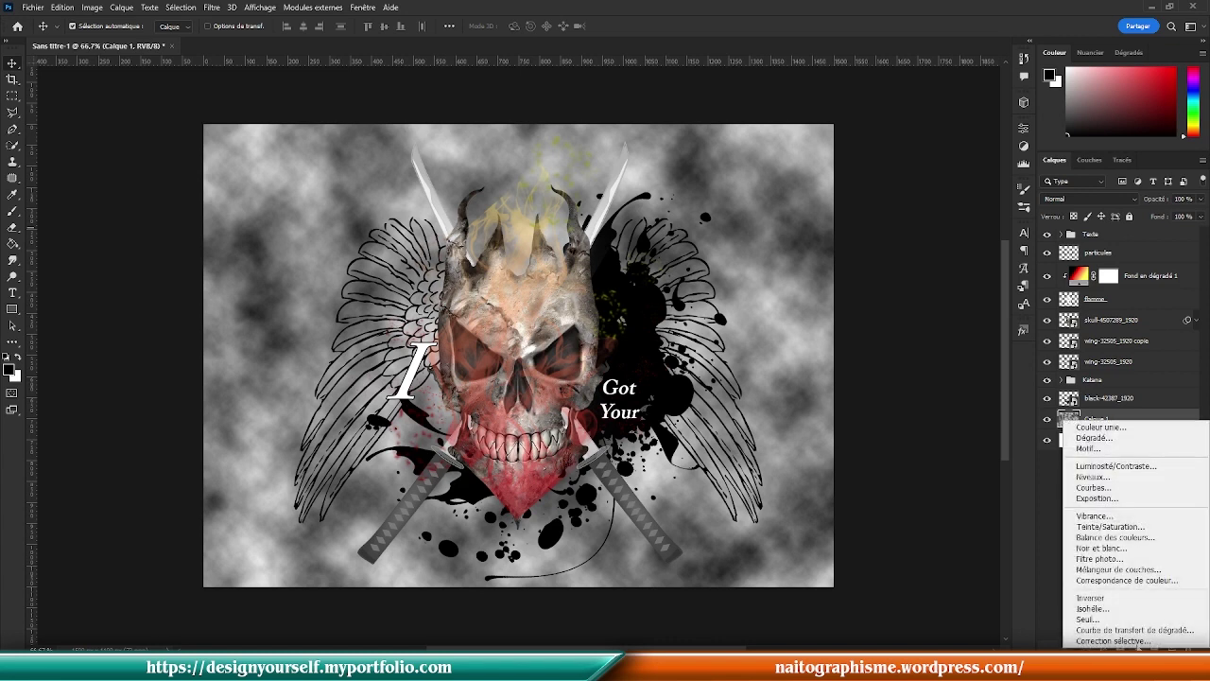
pyautogui.click(1093, 438)
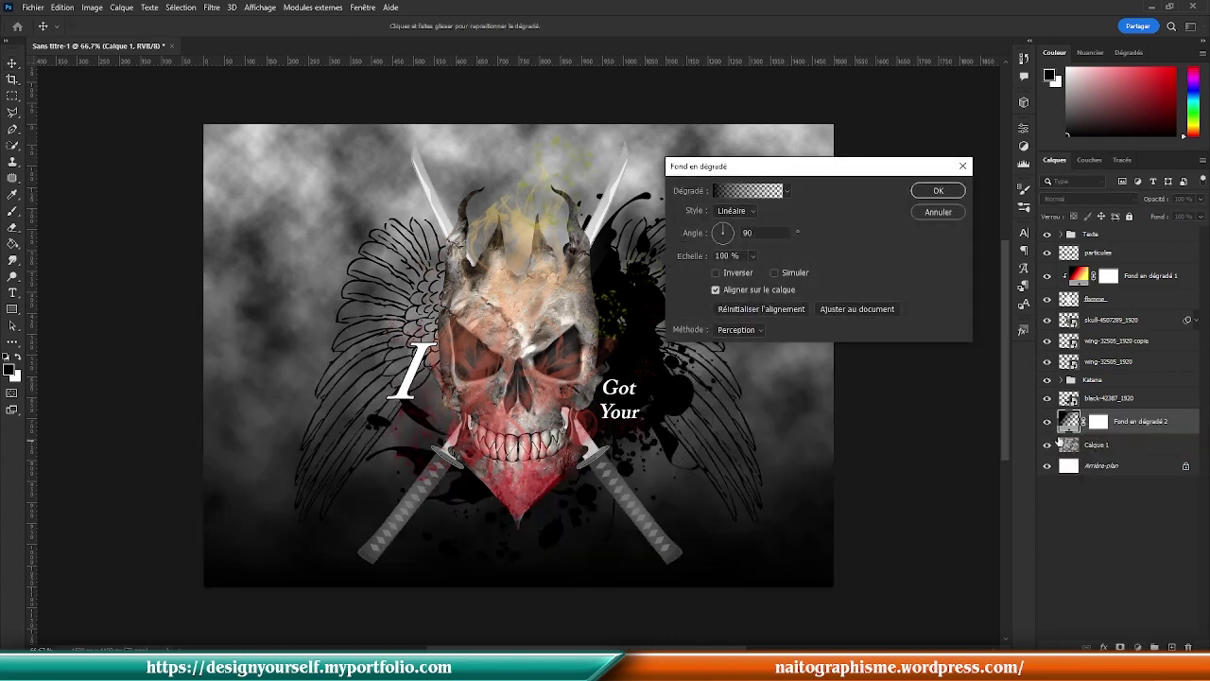
pyautogui.click(738, 194)
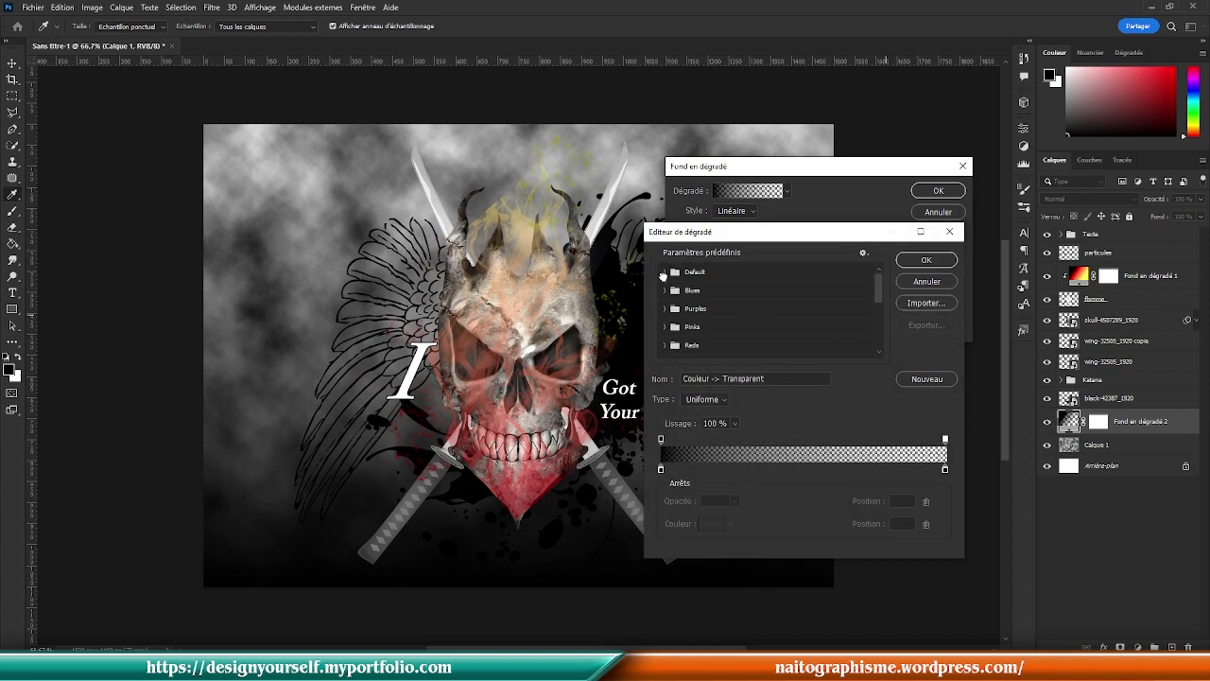
pyautogui.click(667, 272)
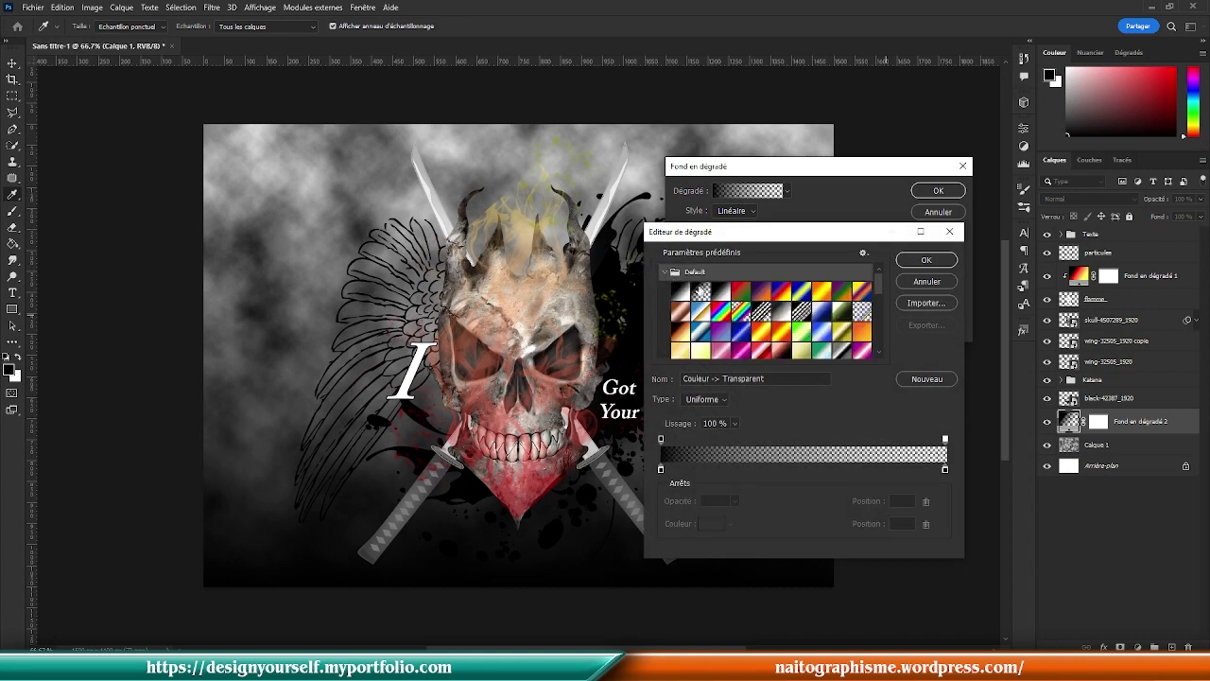
pyautogui.click(721, 291)
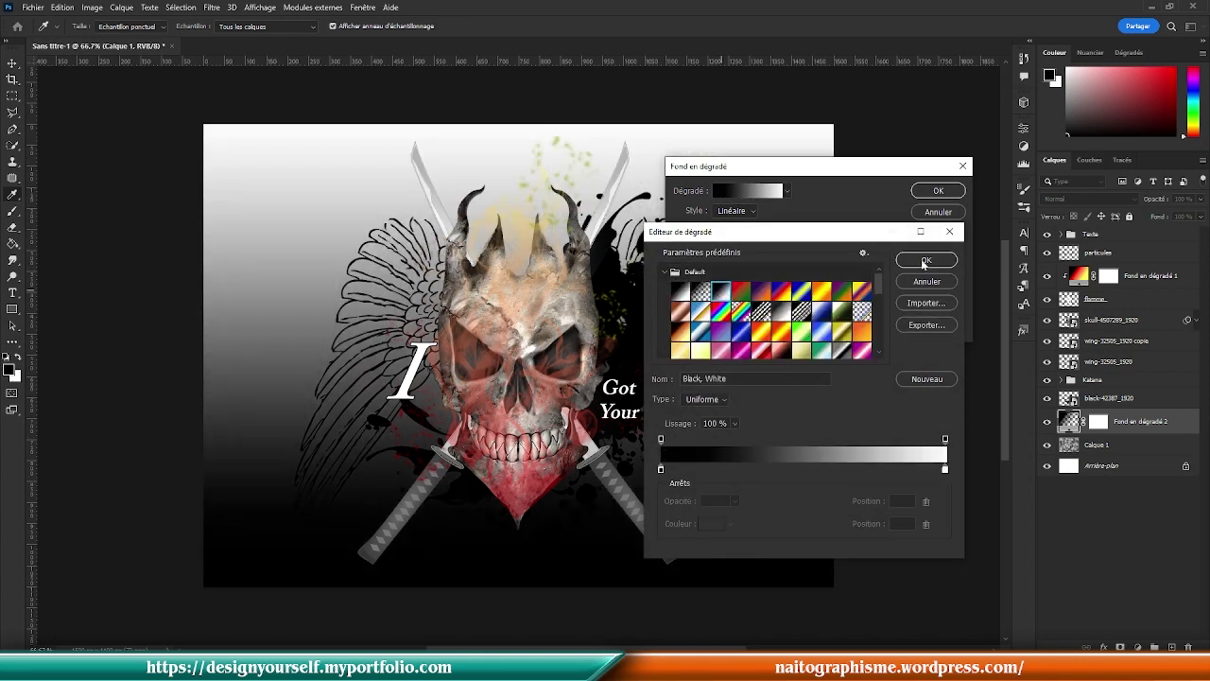
pyautogui.click(925, 261)
# Step: Set the gradient fill's style to Radial, enlarge its scale and apply it
pyautogui.click(731, 211)
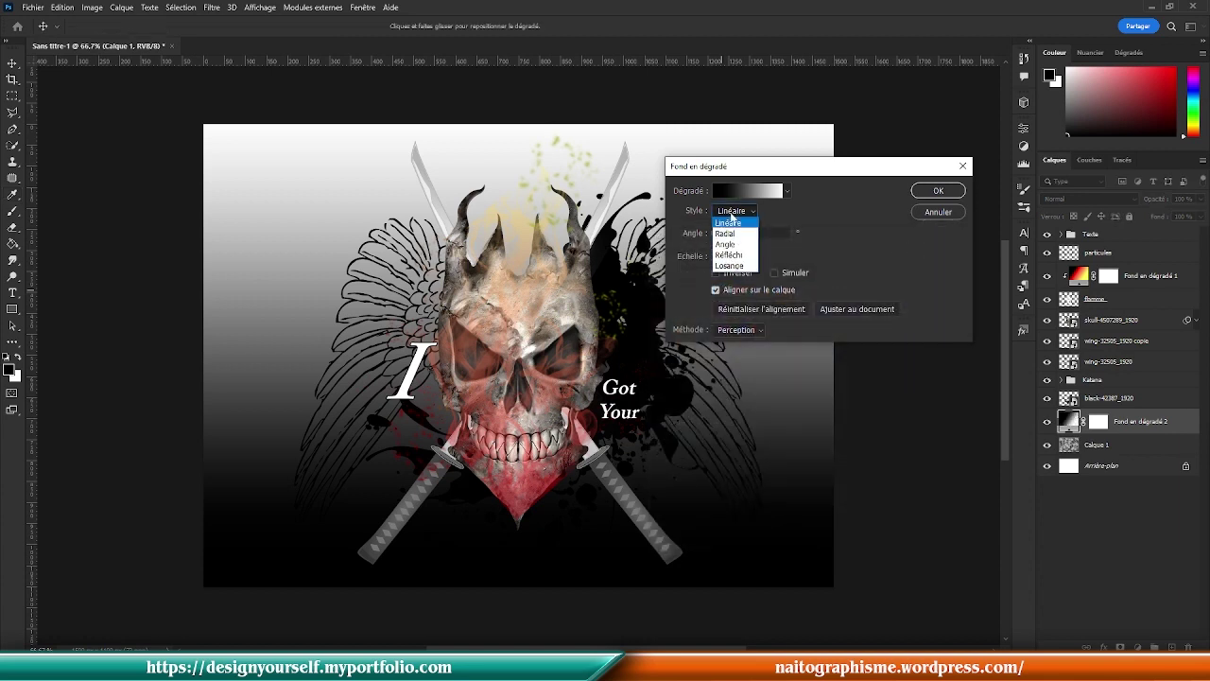
pyautogui.click(726, 233)
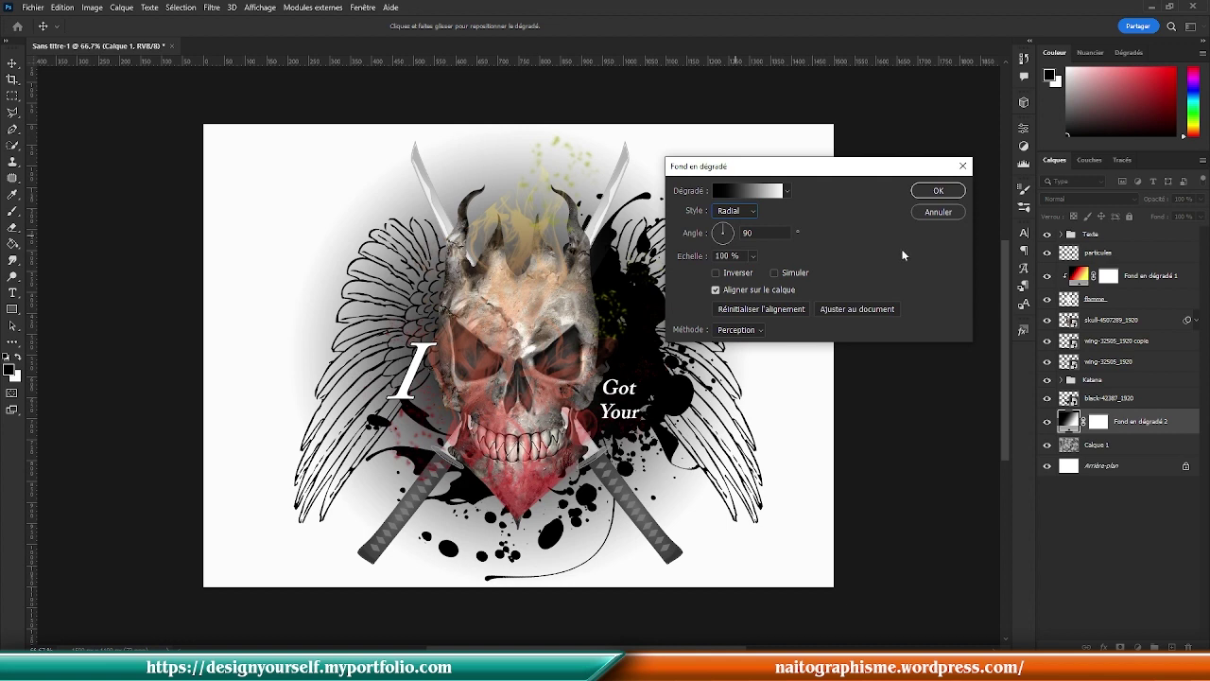
pyautogui.click(752, 256)
pyautogui.moveTo(755, 273)
pyautogui.mouseDown()
pyautogui.moveTo(800, 278)
pyautogui.moveTo(758, 275)
pyautogui.mouseUp()
pyautogui.click(935, 191)
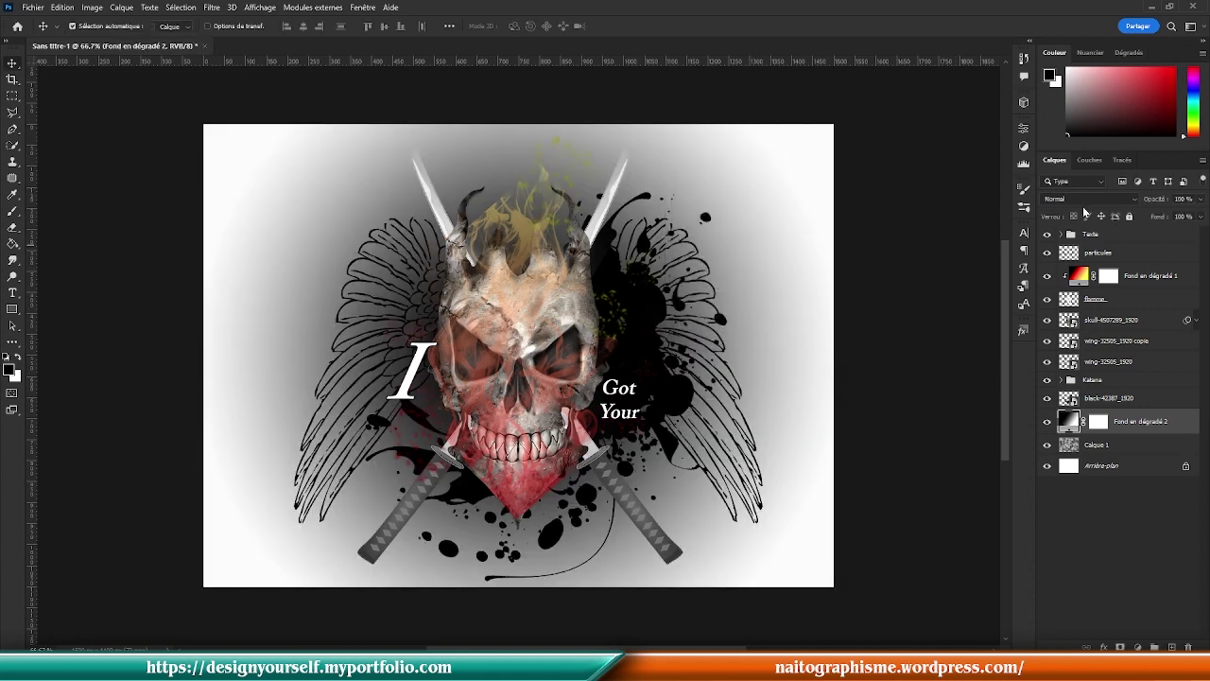
# Step: Set the radial gradient layer's blend mode to Superposition and its opacity to 50 %
pyautogui.click(1085, 200)
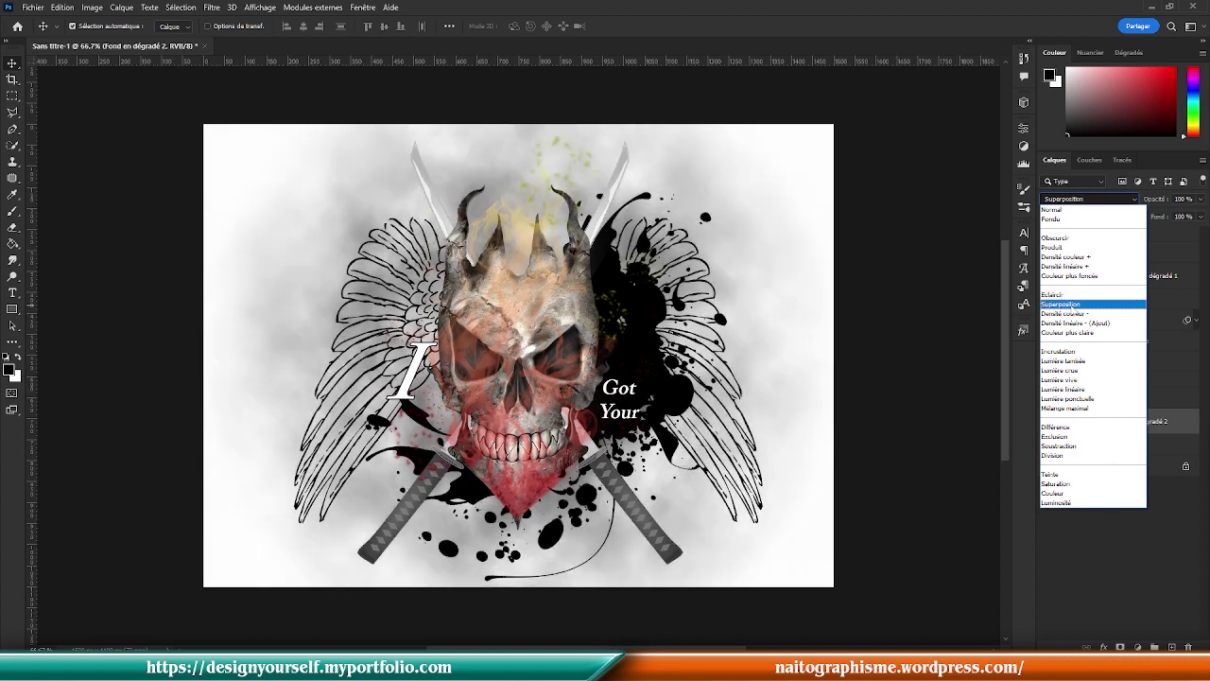
pyautogui.click(1063, 303)
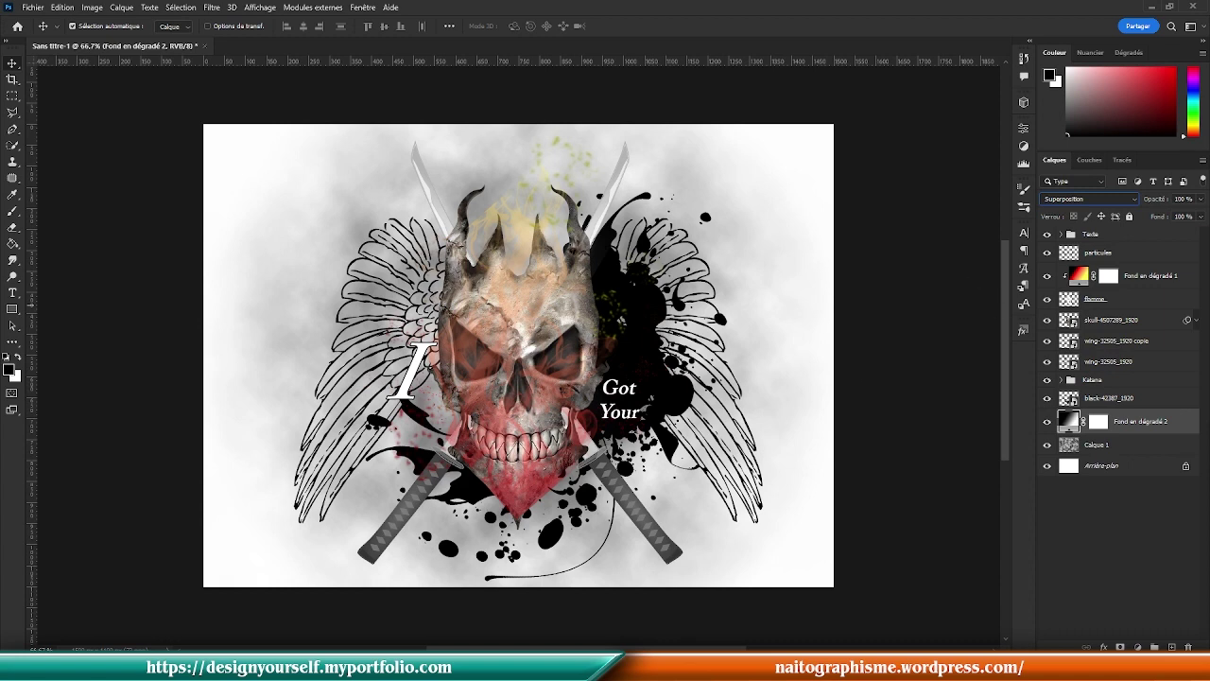
pyautogui.click(1184, 199)
pyautogui.write('50')
pyautogui.press('Return')
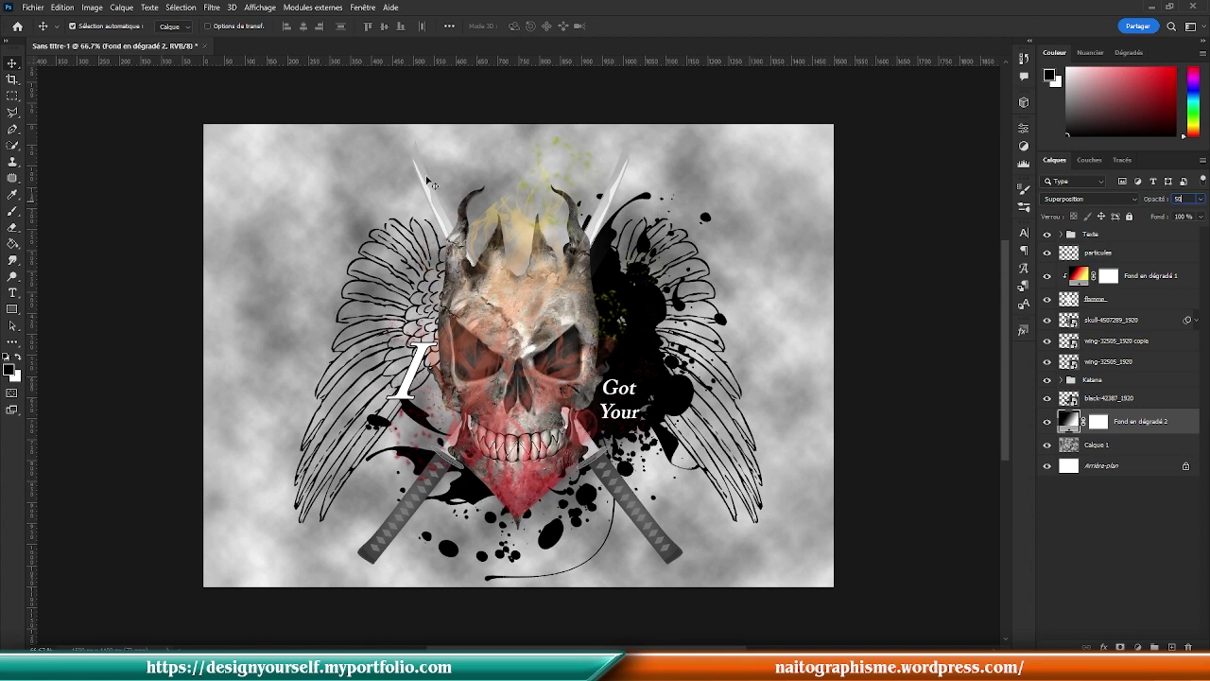
# Step: Add an empty layer above the Texte group and rename the clouds layer as fond
pyautogui.click(1134, 236)
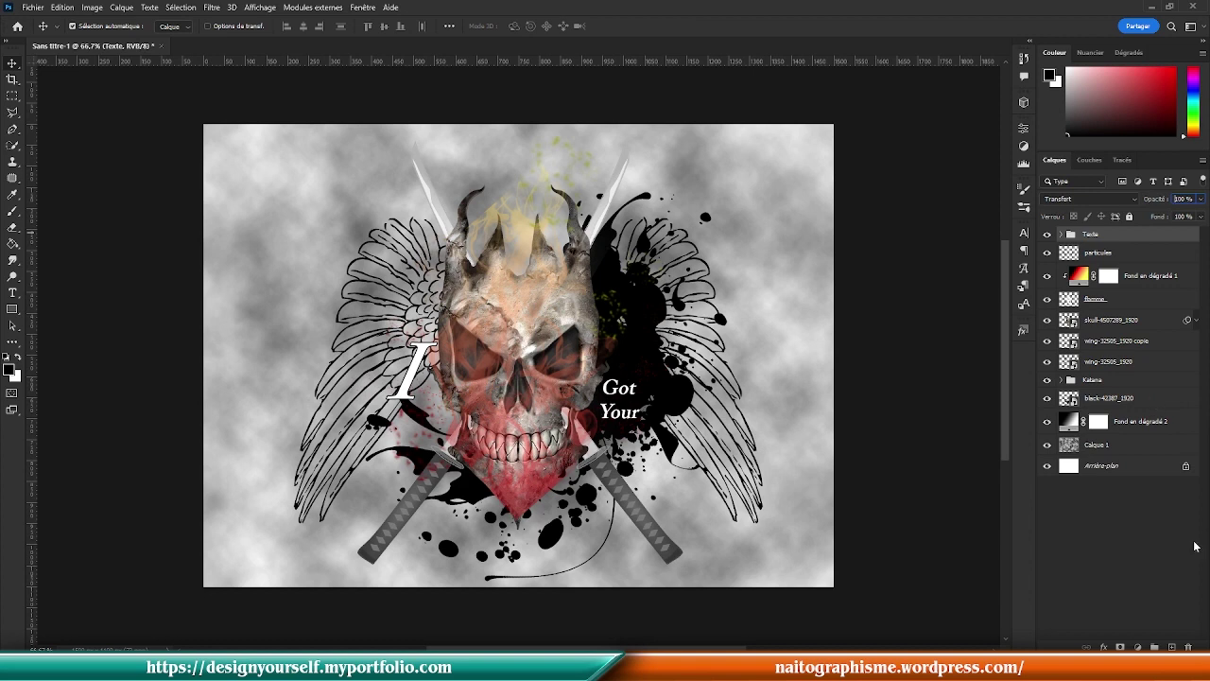
pyautogui.click(1171, 647)
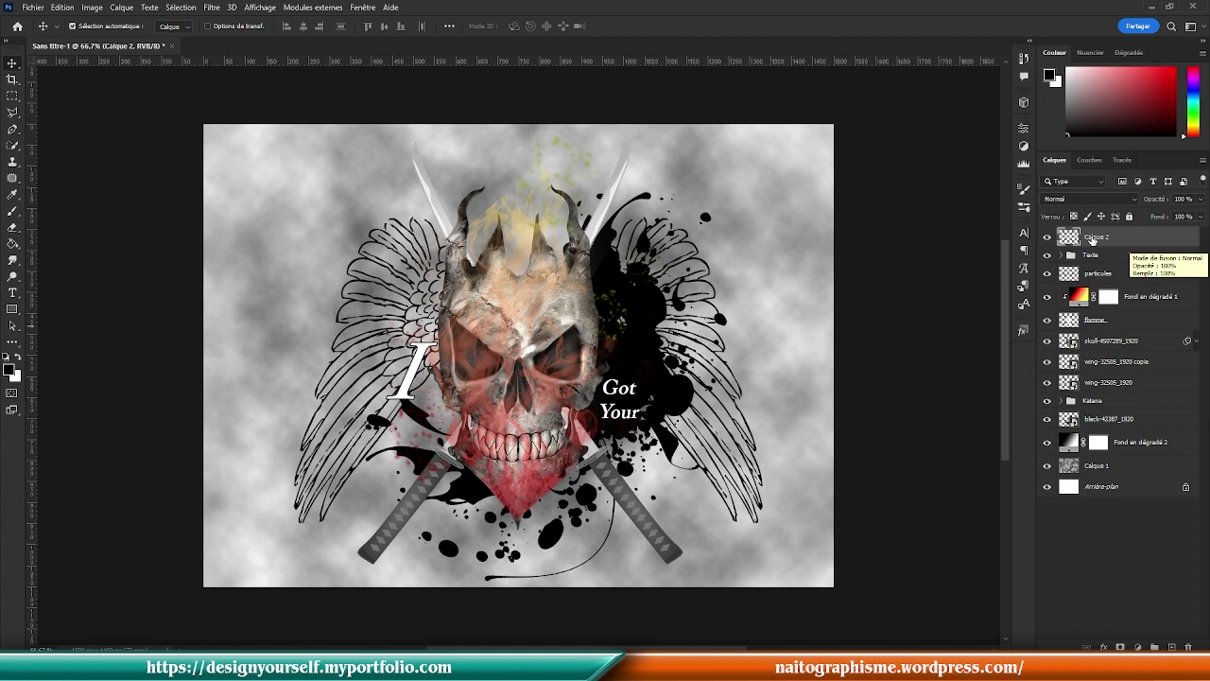
pyautogui.doubleClick(1102, 466)
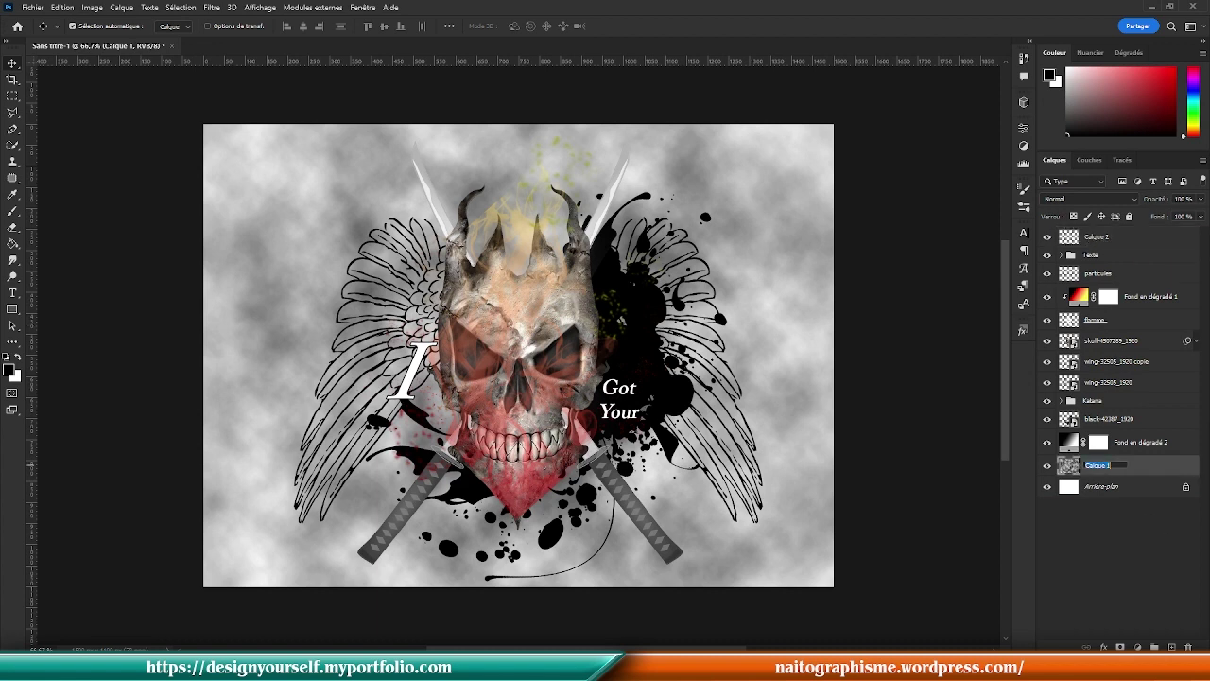
pyautogui.write('fond')
pyautogui.press('Return')
# Step: Rename the empty layer above the Texte group as halo and fill it with black
pyautogui.click(1104, 242)
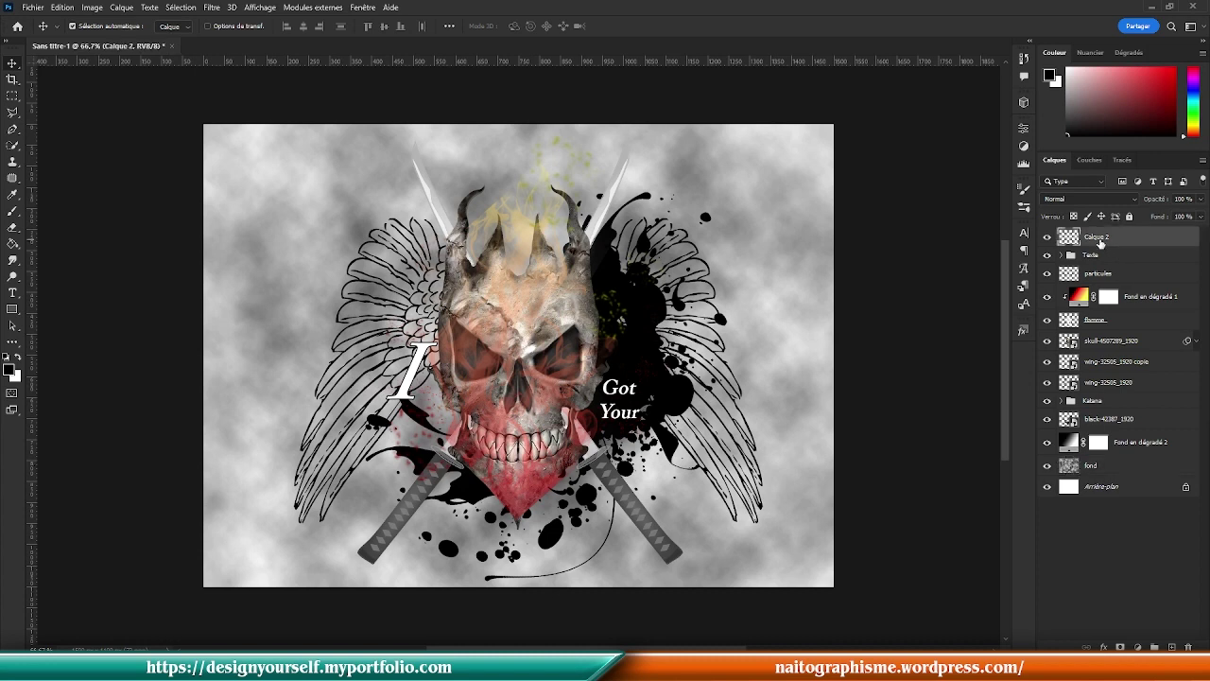
pyautogui.doubleClick(1106, 239)
pyautogui.write('halo')
pyautogui.press('Return')
pyautogui.click(15, 243)
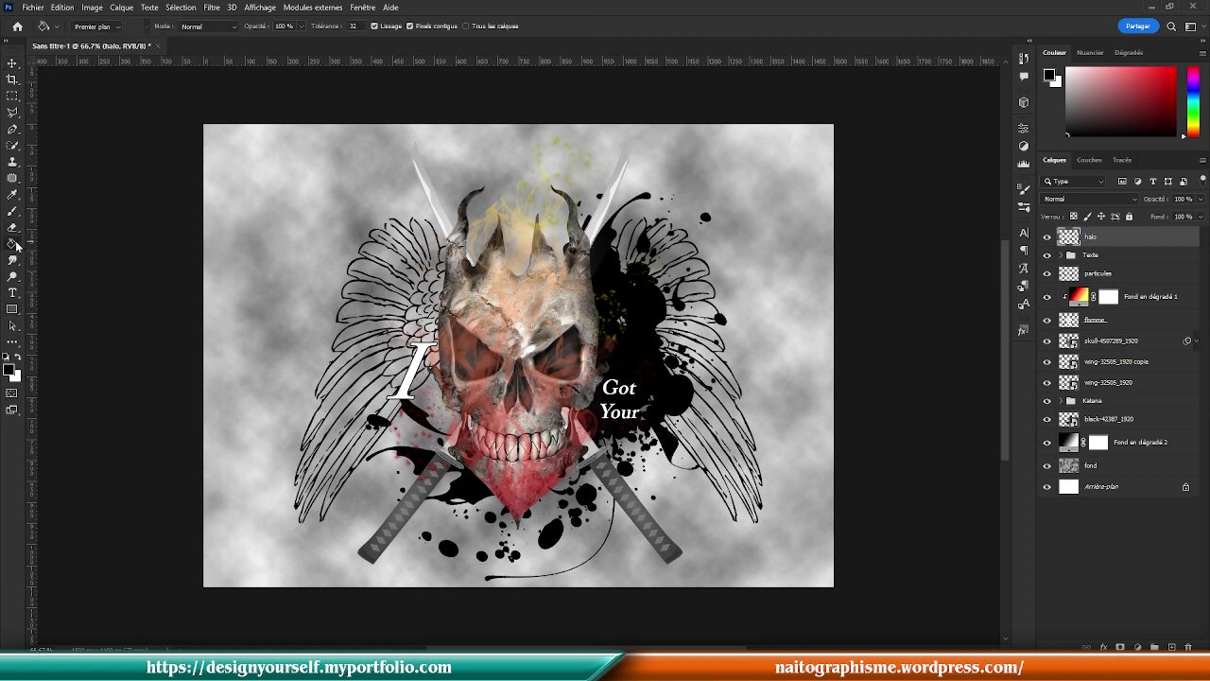
pyautogui.click(589, 293)
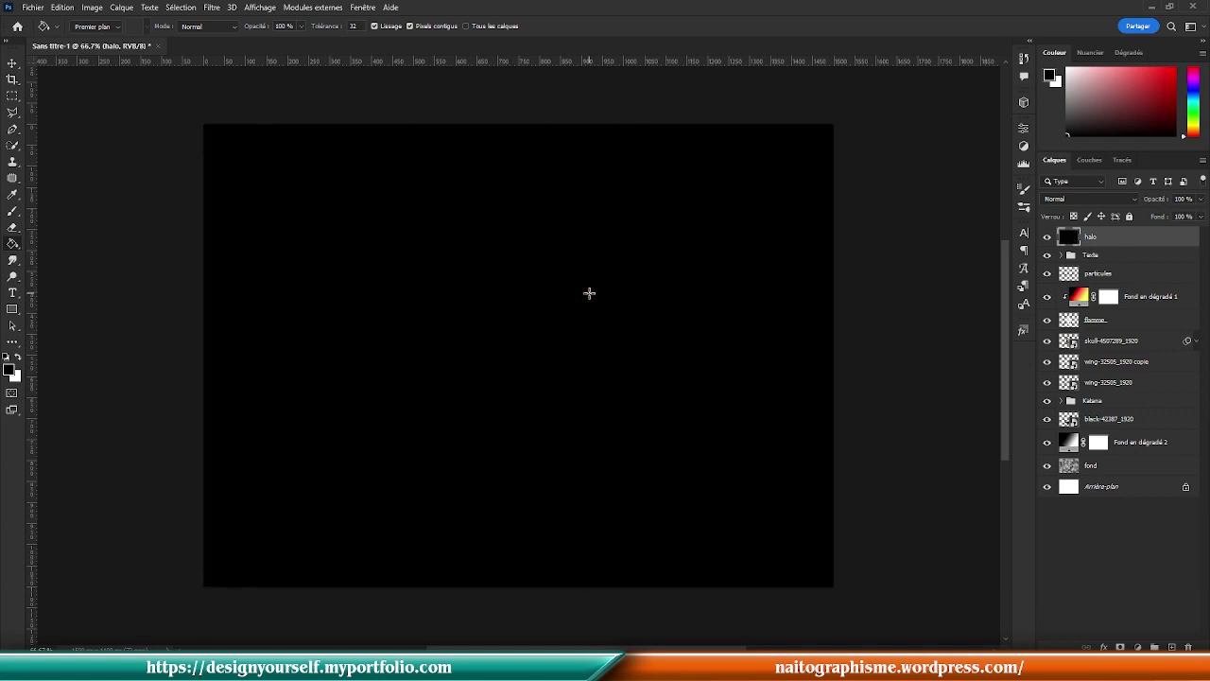
# Step: Render a Halo lens flare on the black layer with the 105 mm (normal) lens at 100 % brightness
pyautogui.click(210, 8)
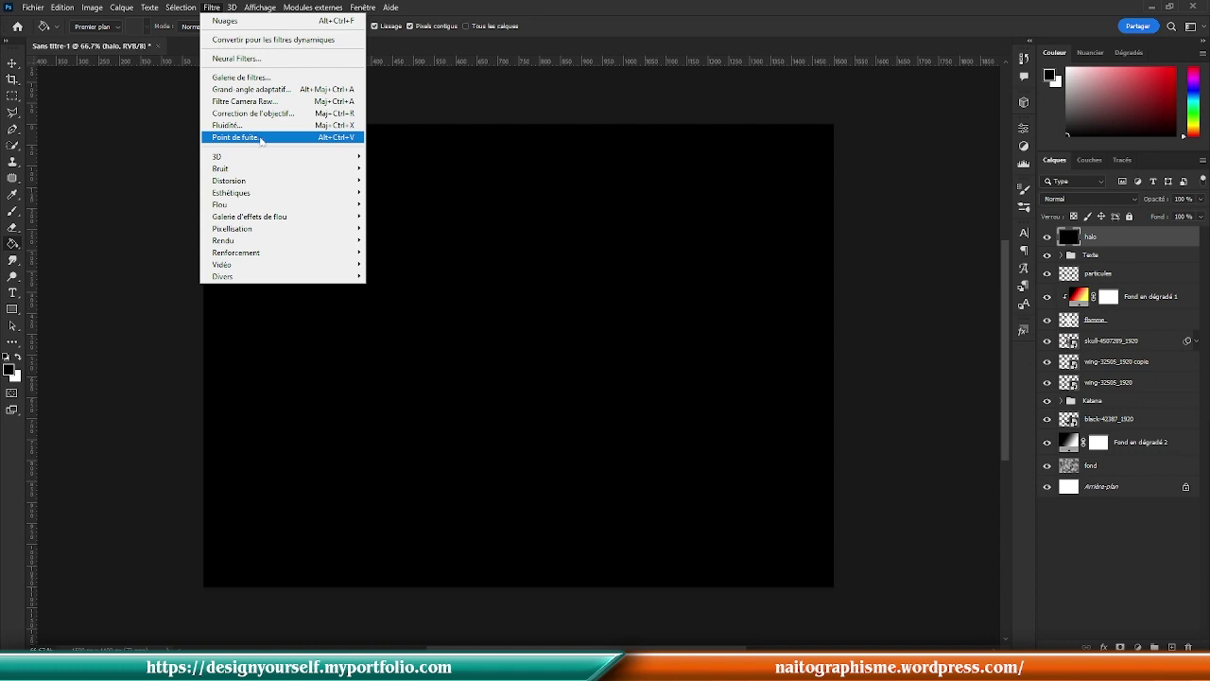
pyautogui.moveTo(286, 242)
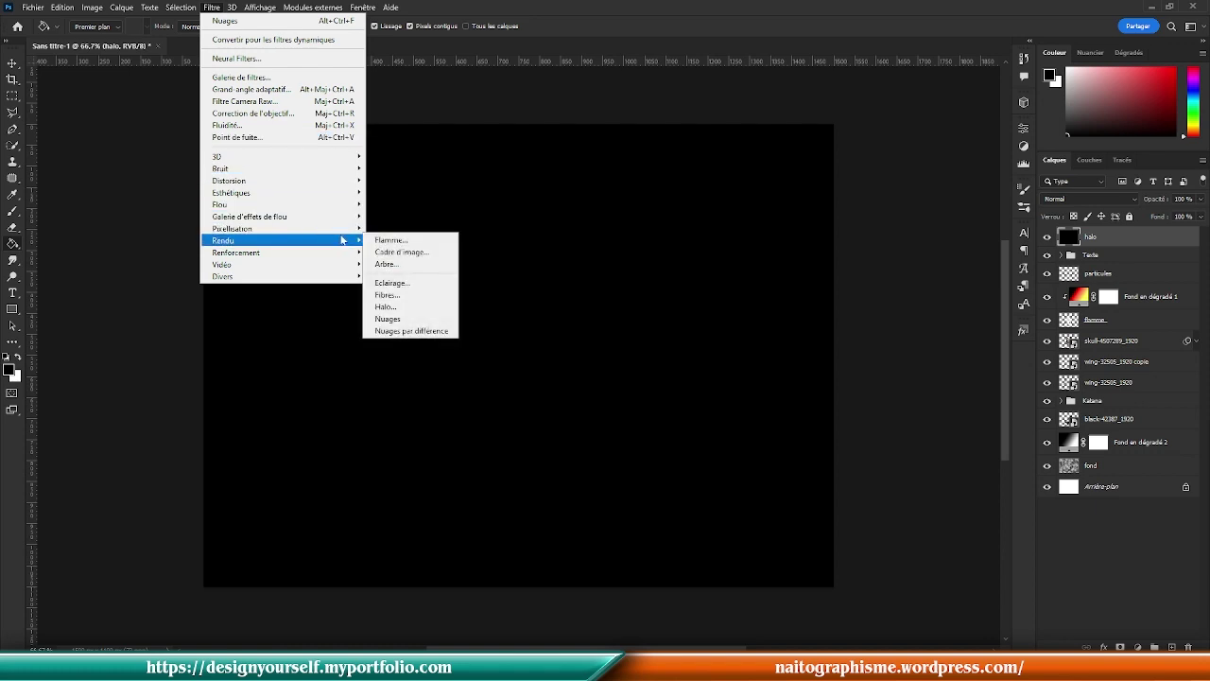
pyautogui.click(416, 306)
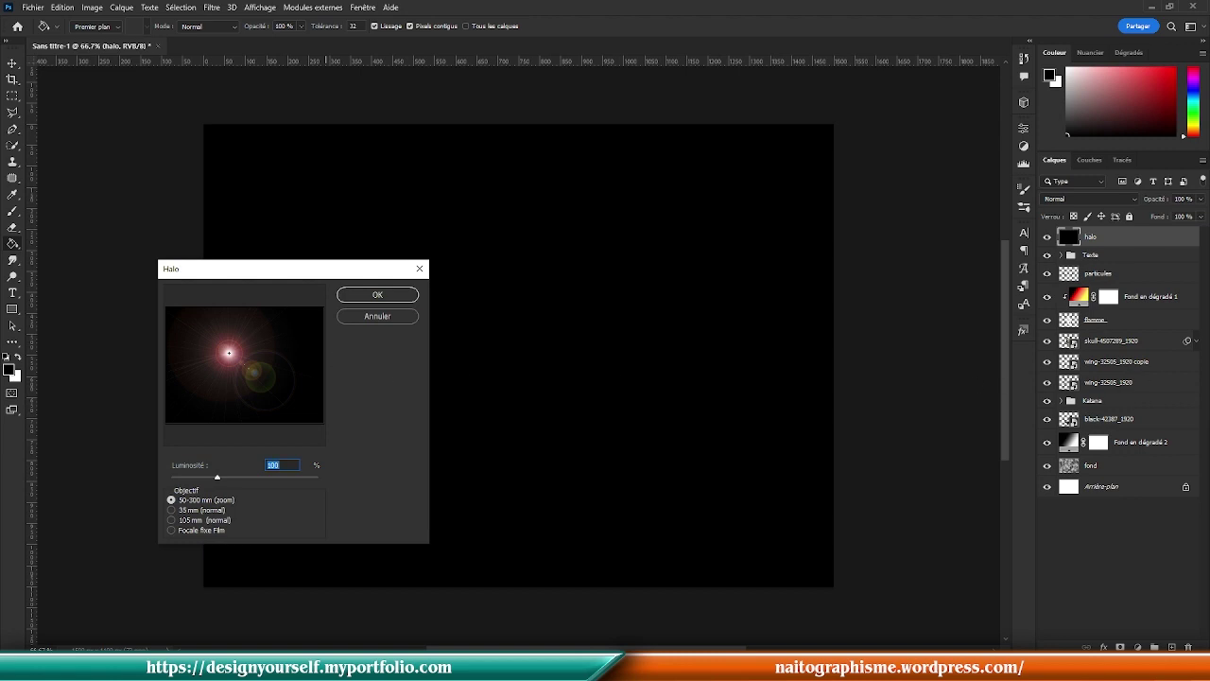
pyautogui.click(220, 523)
pyautogui.click(215, 510)
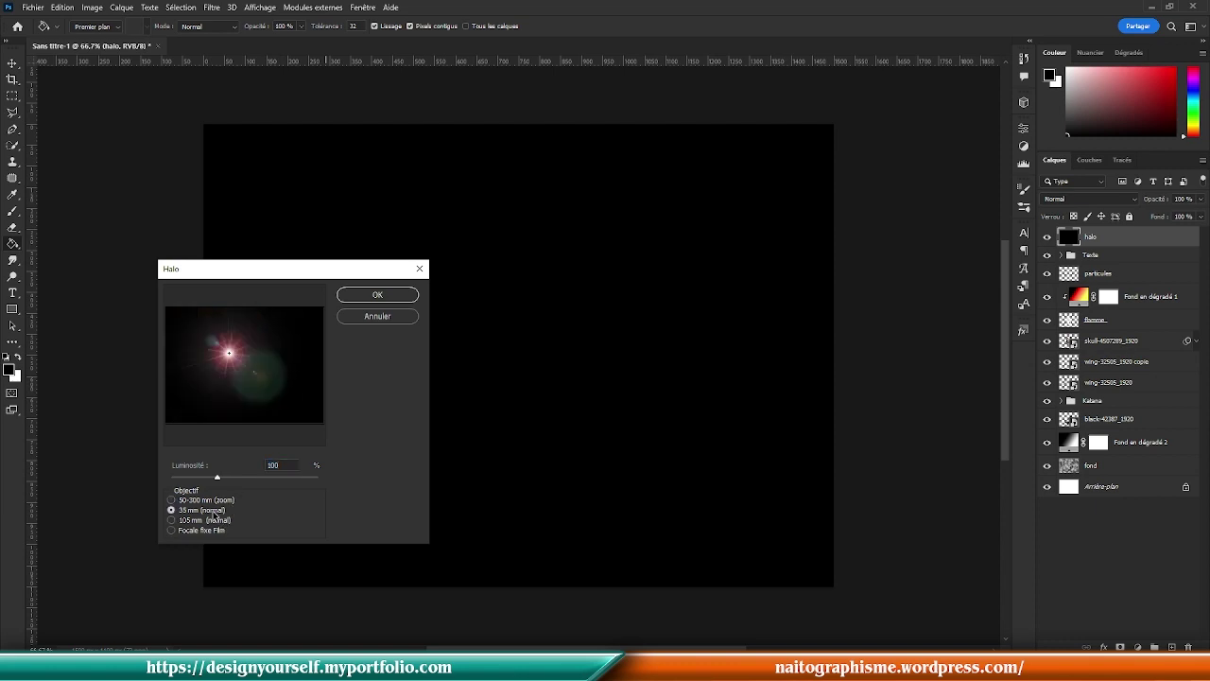
pyautogui.click(220, 531)
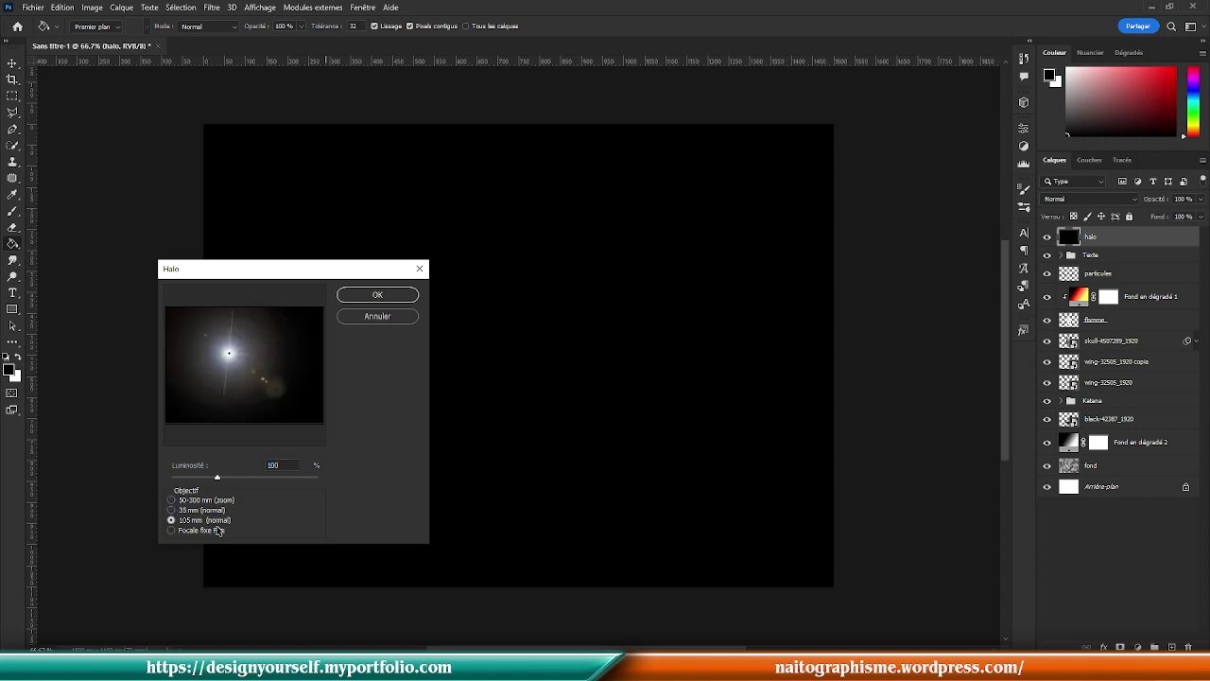
pyautogui.click(206, 501)
pyautogui.click(212, 521)
pyautogui.click(371, 298)
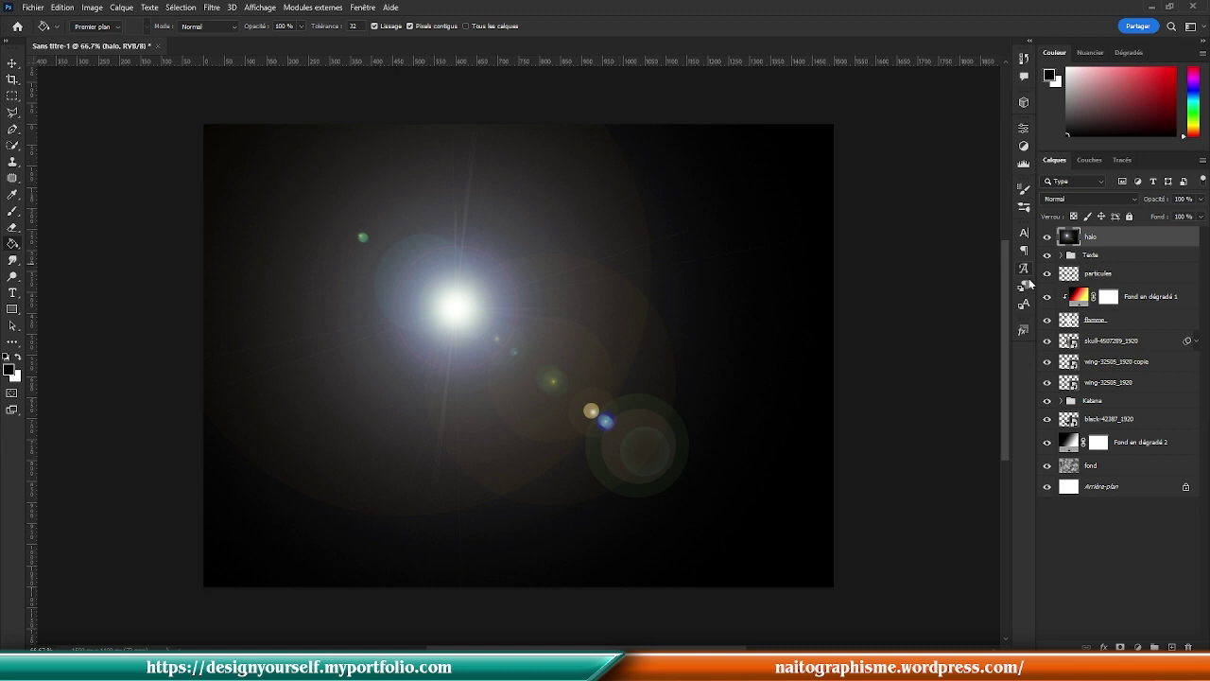
# Step: Set the halo layer's blend mode to Superposition and move the flare over the eye socket on the skull's right side
pyautogui.click(1084, 201)
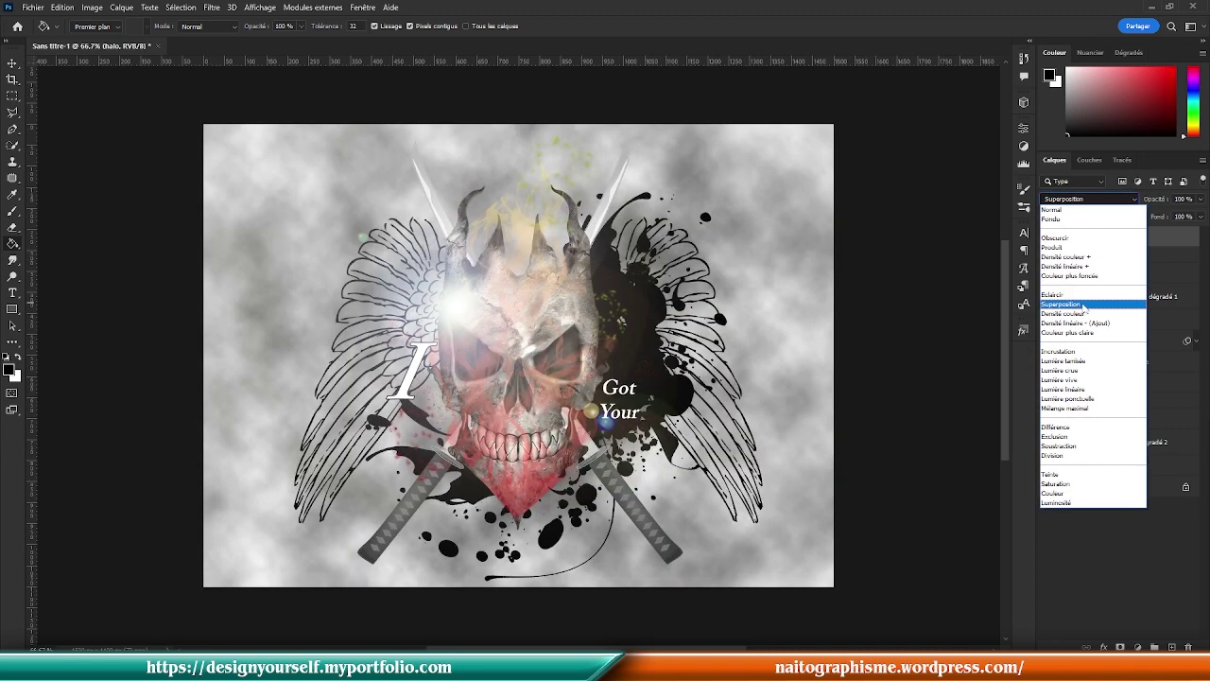
pyautogui.click(1084, 304)
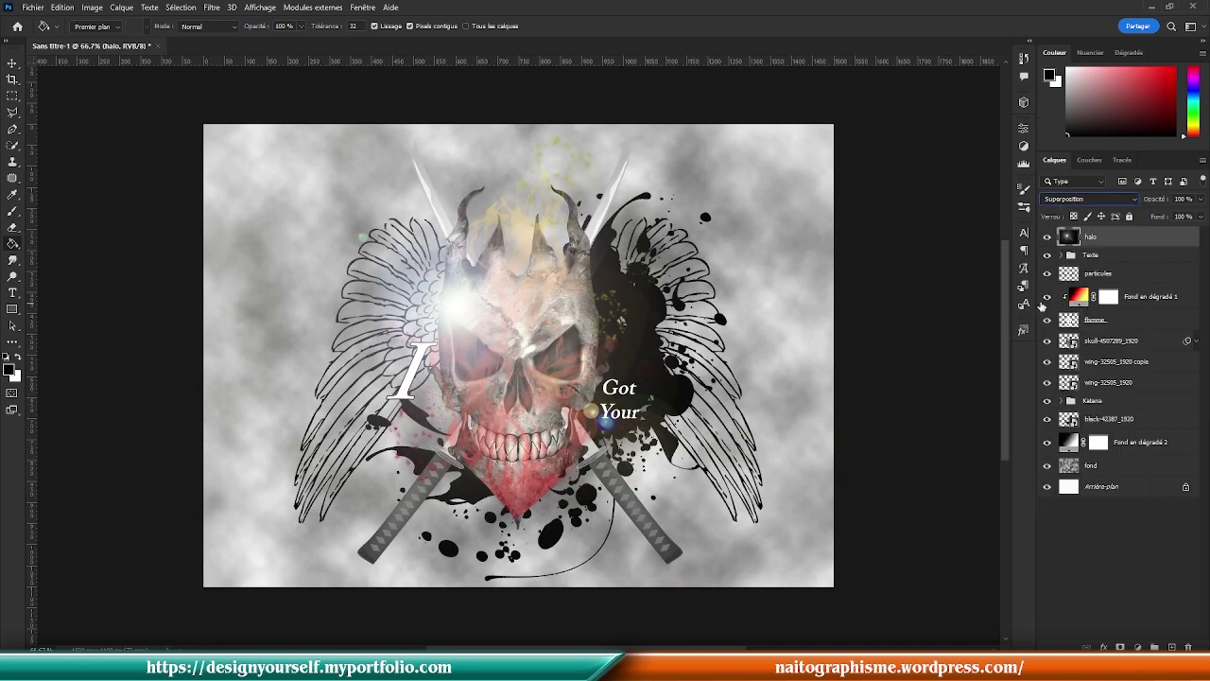
pyautogui.click(12, 63)
pyautogui.moveTo(456, 316); pyautogui.dragTo(536, 372)
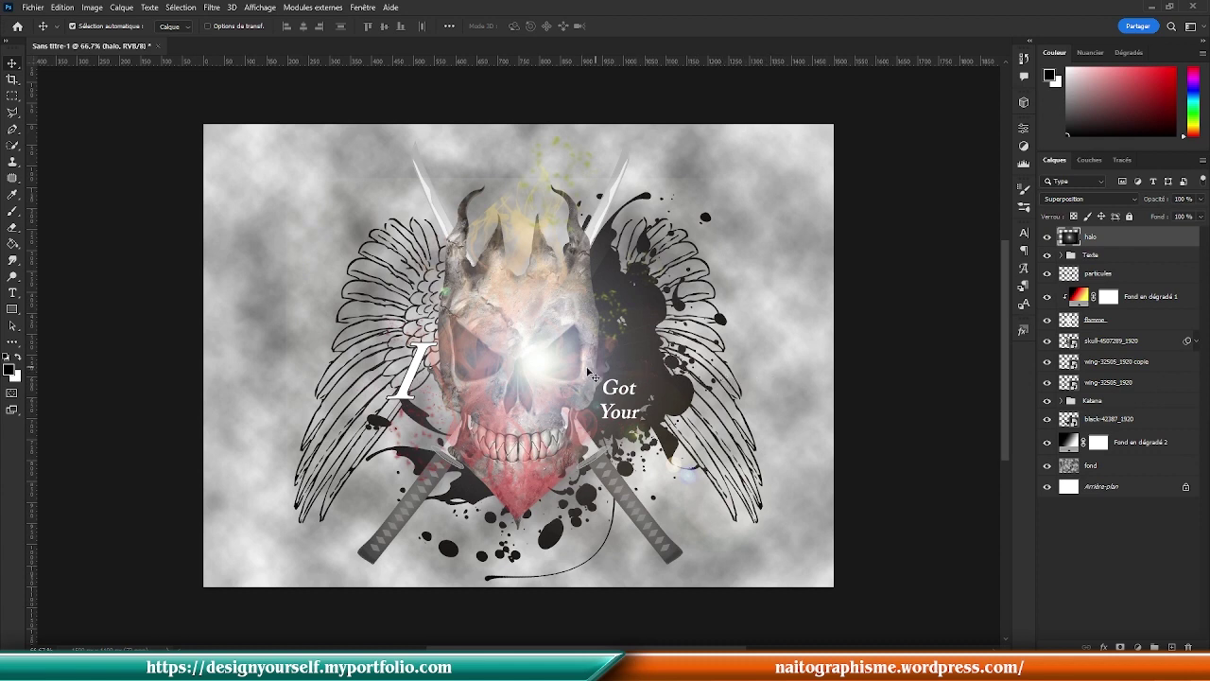
pyautogui.moveTo(548, 373)
pyautogui.mouseDown()
pyautogui.moveTo(568, 370)
pyautogui.moveTo(554, 374)
pyautogui.mouseUp()
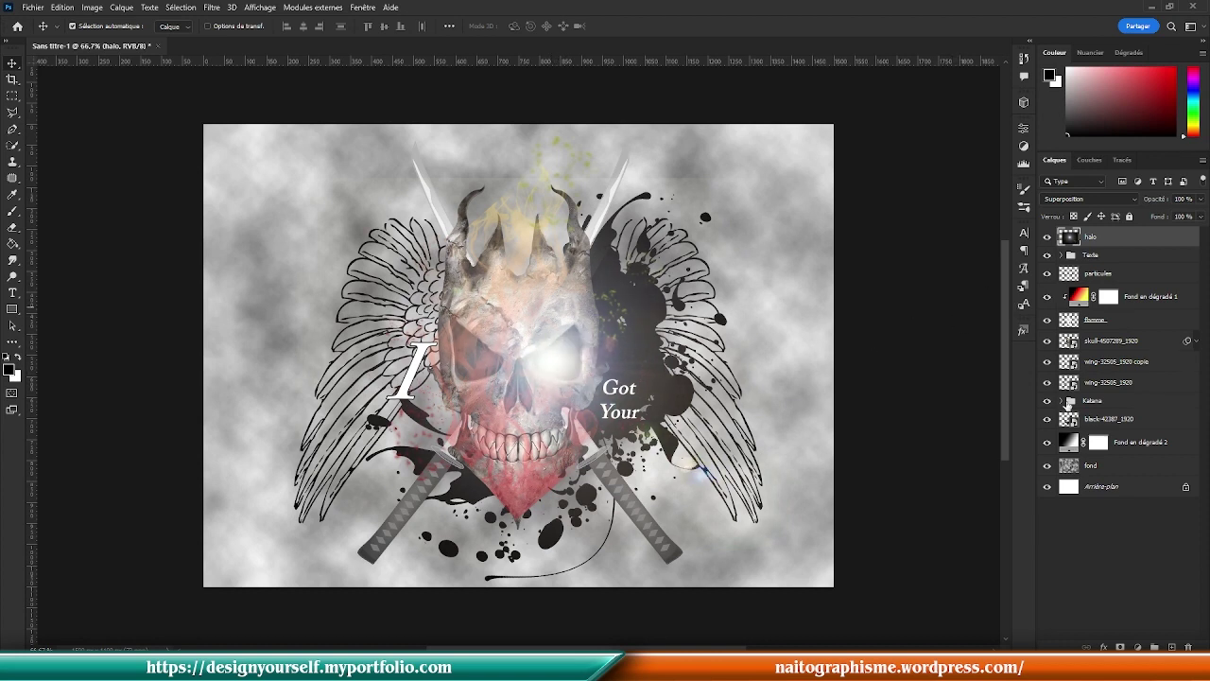
# Step: Add a layer mask to the halo layer and choose the Brush flou brush from the Pinceaux Naito set
pyautogui.click(1120, 647)
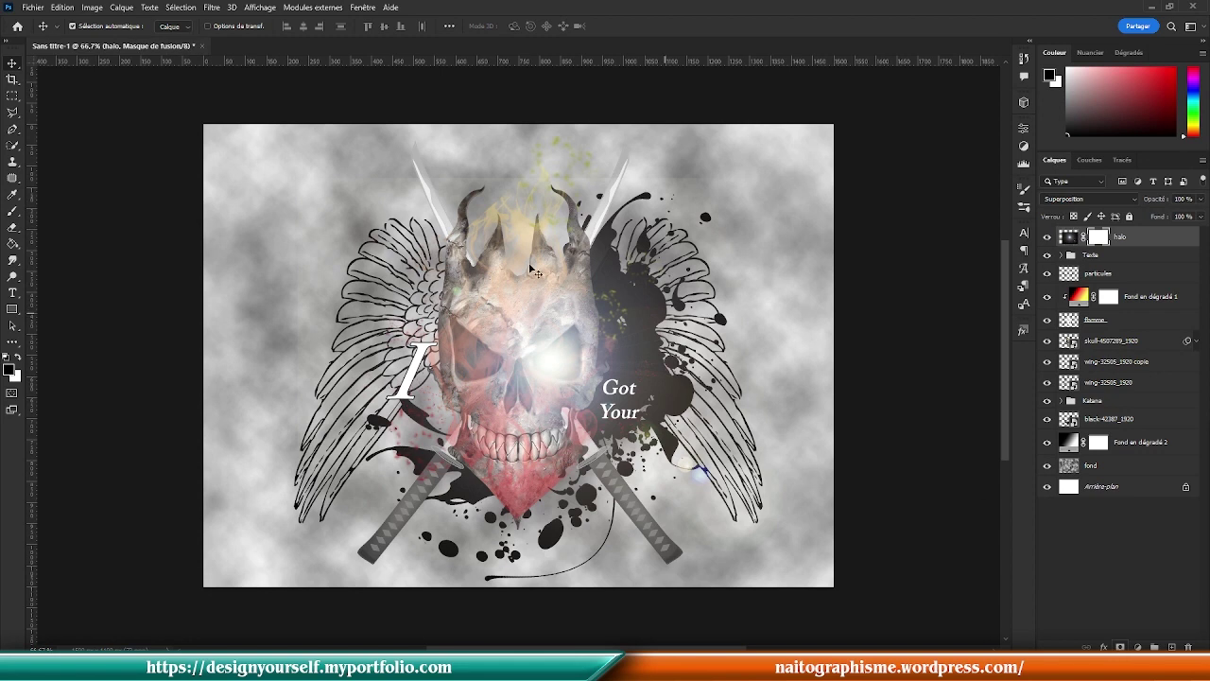
pyautogui.click(13, 214)
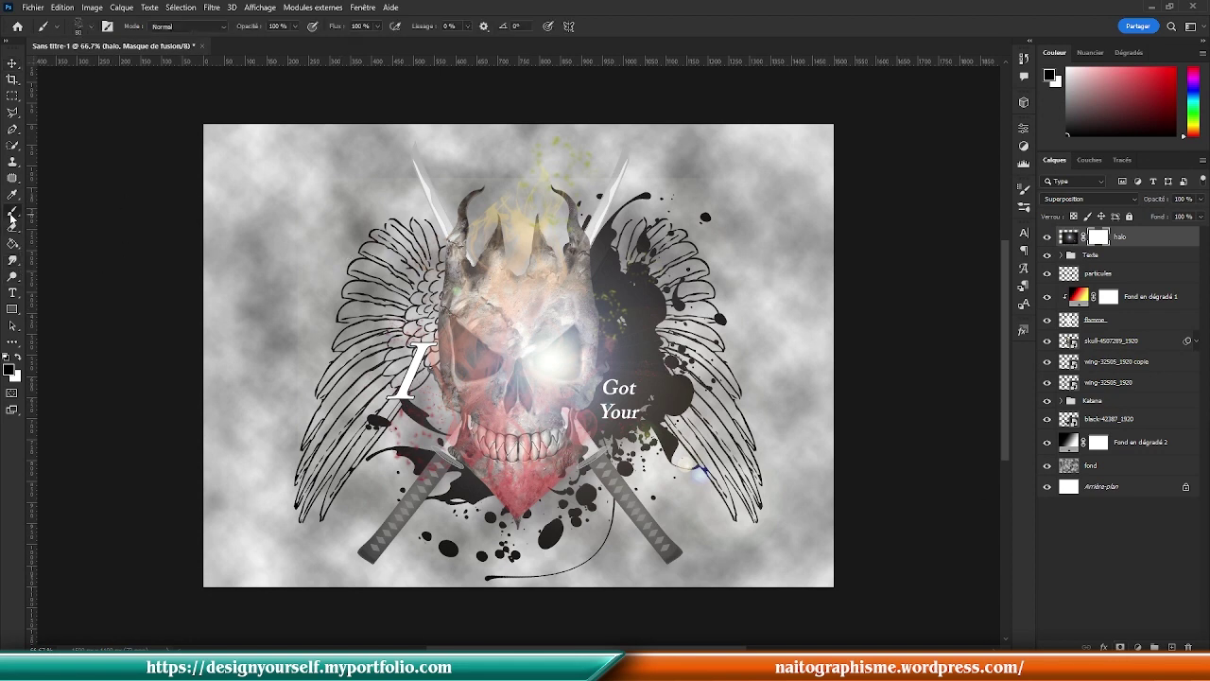
pyautogui.click(1026, 208)
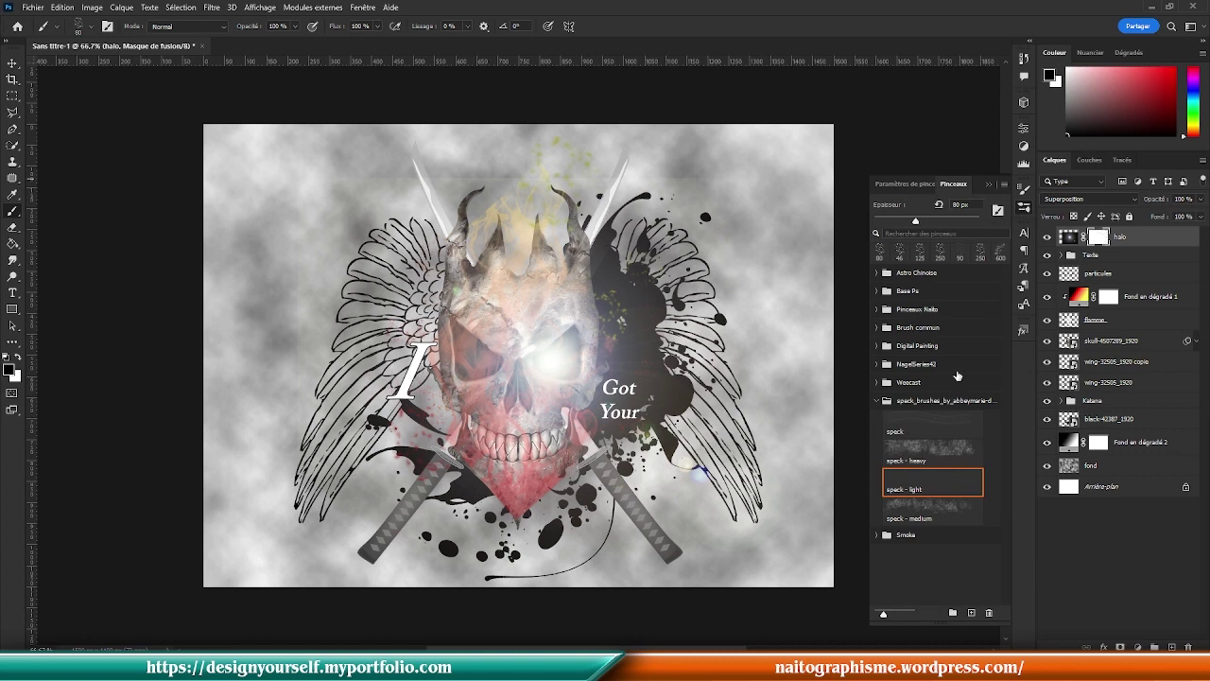
pyautogui.click(878, 401)
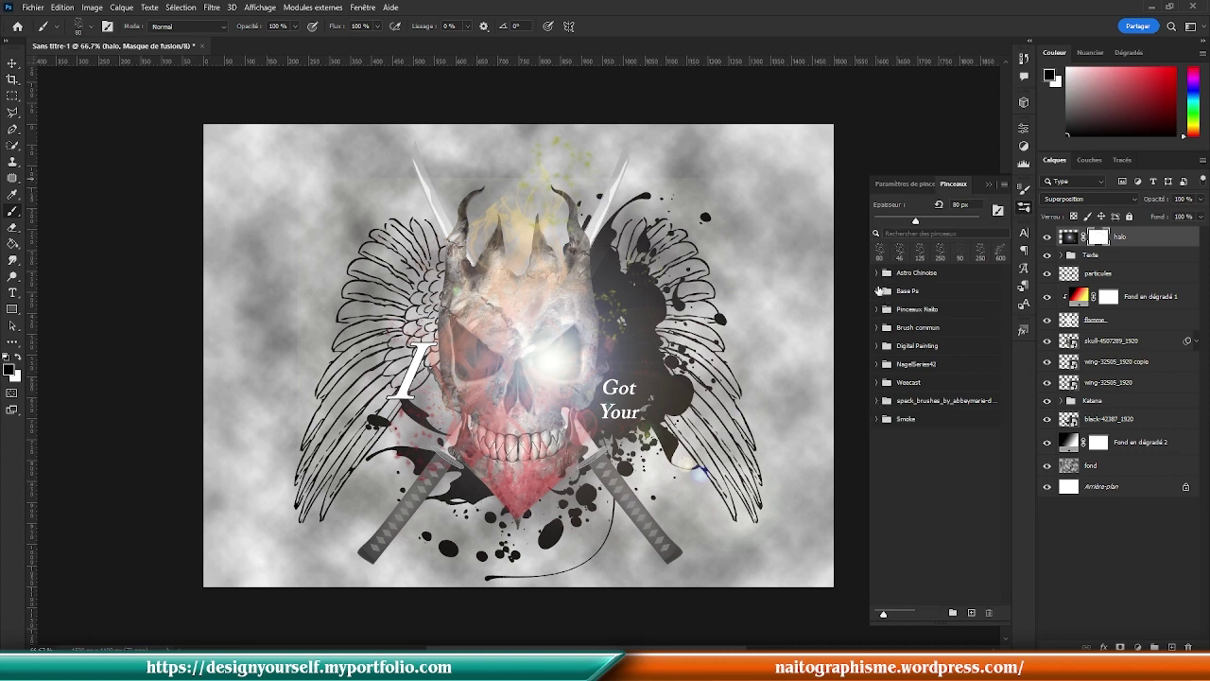
pyautogui.click(878, 311)
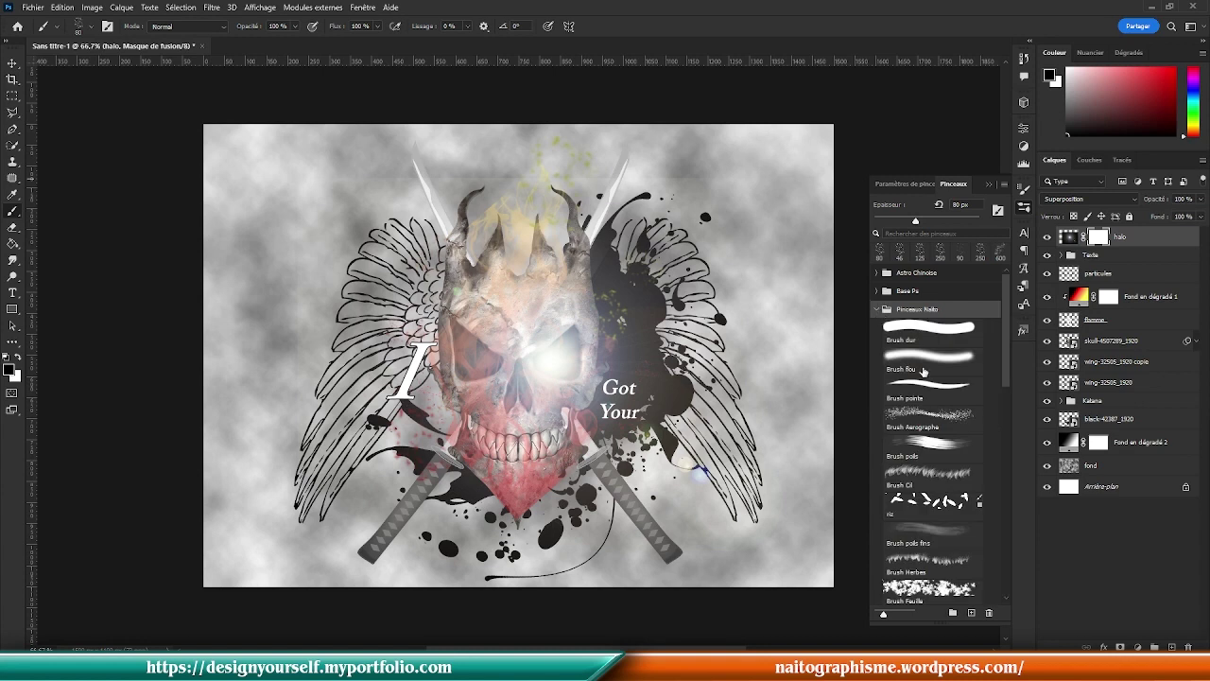
pyautogui.click(932, 357)
pyautogui.click(1027, 210)
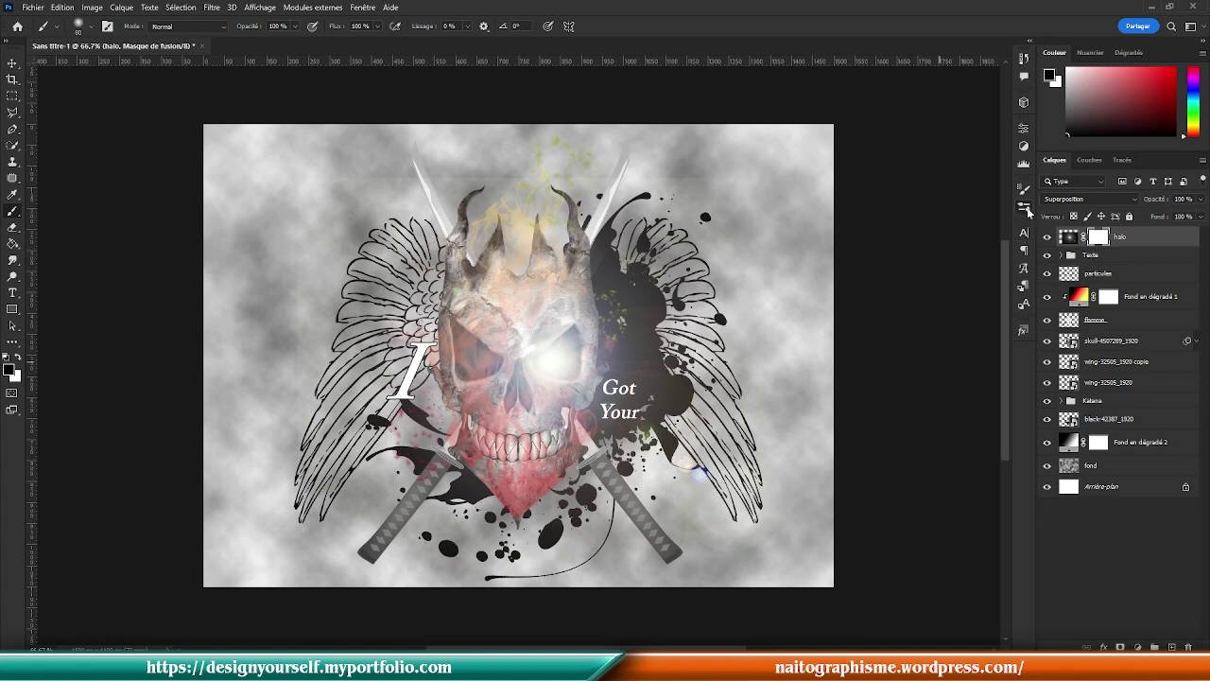
# Step: Fade the flare's outer edges by painting black on the halo mask with a 200 px brush at 43 % opacity
pyautogui.press(']')
pyautogui.press(']')
pyautogui.press(']')
pyautogui.press(']')
pyautogui.press(']')
pyautogui.press(']')
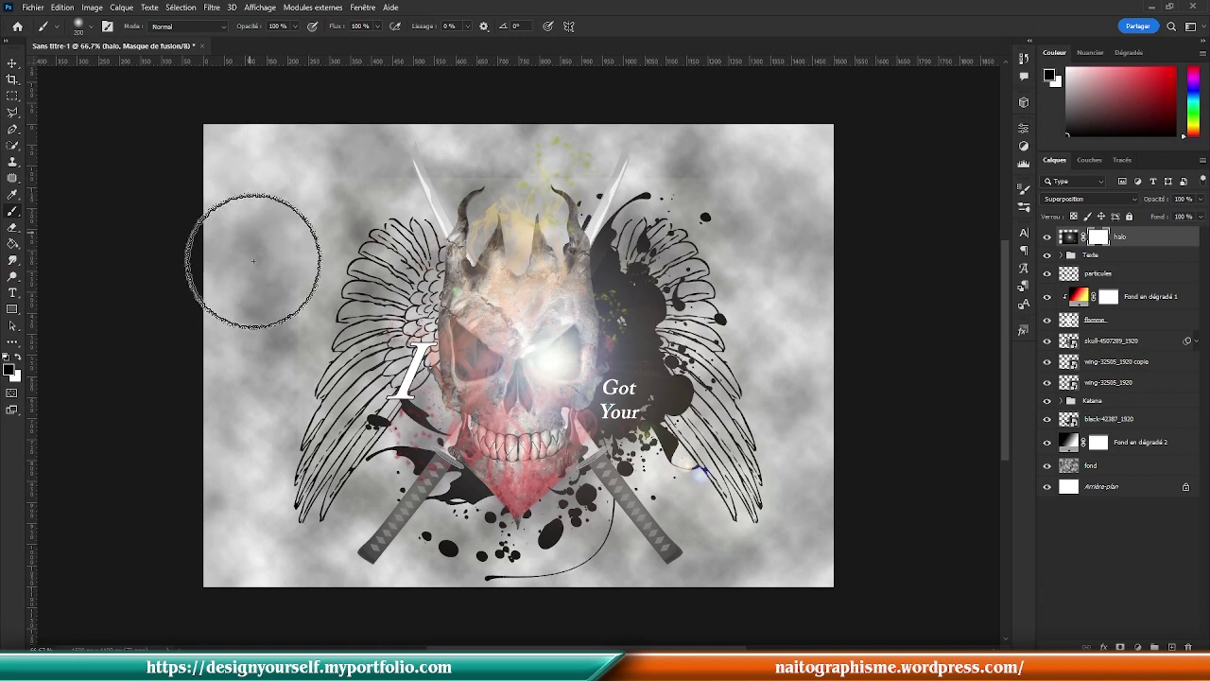
pyautogui.click(294, 34)
pyautogui.moveTo(286, 42); pyautogui.dragTo(263, 40)
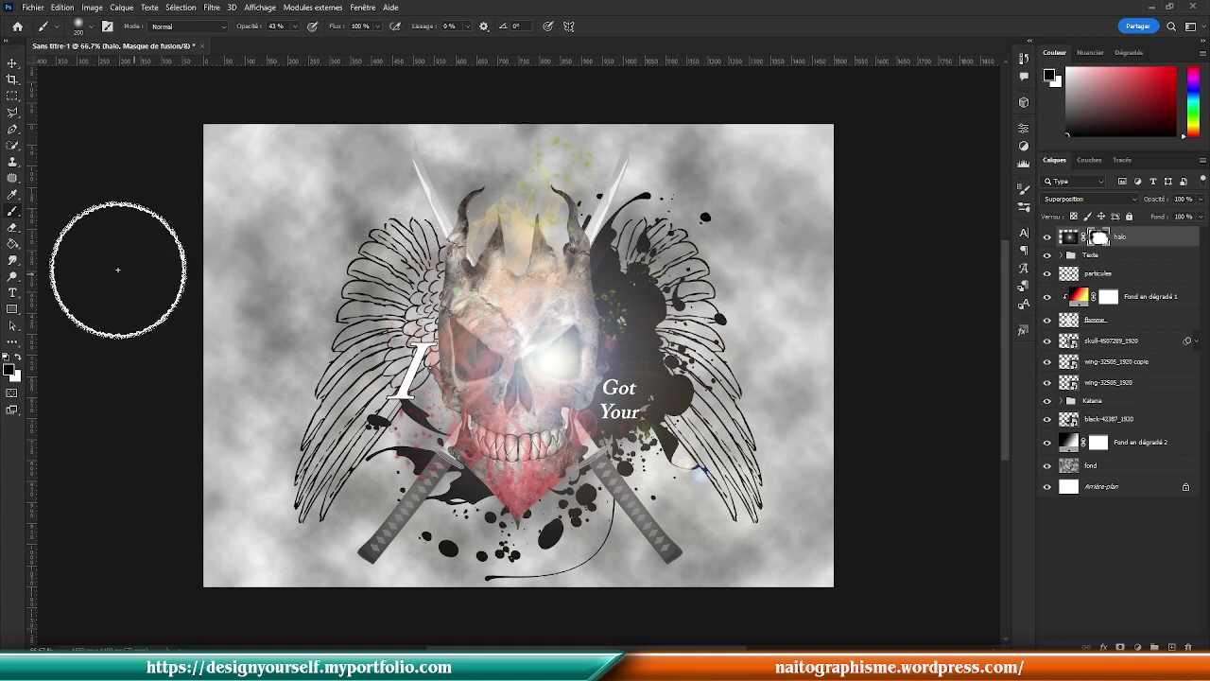
pyautogui.click(14, 65)
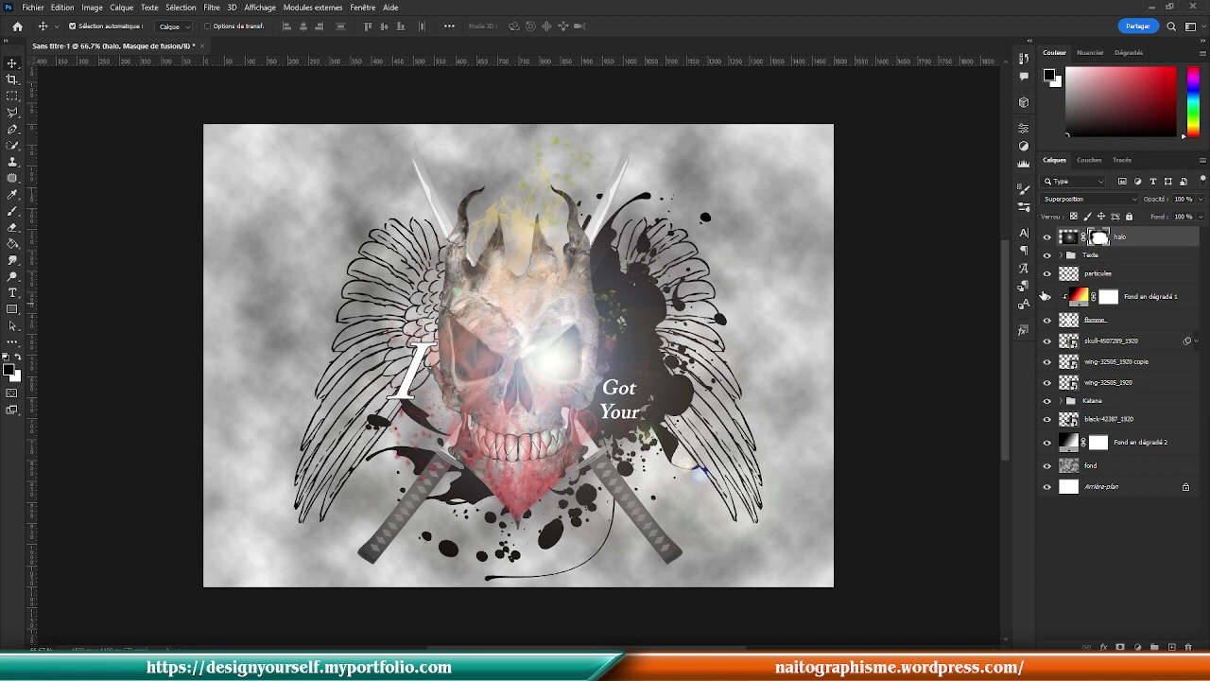
# Step: Add a gradient map adjustment layer above all layers using the Orange_05 preset from the Oranges set
pyautogui.click(1113, 591)
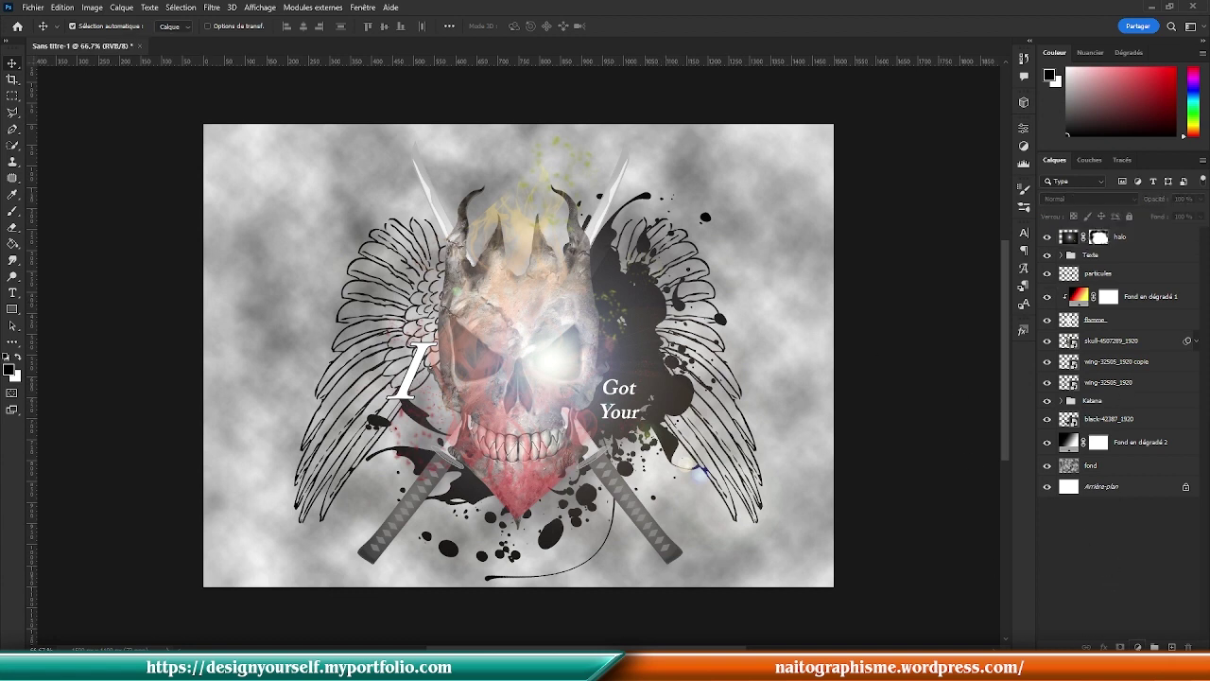
pyautogui.click(1137, 647)
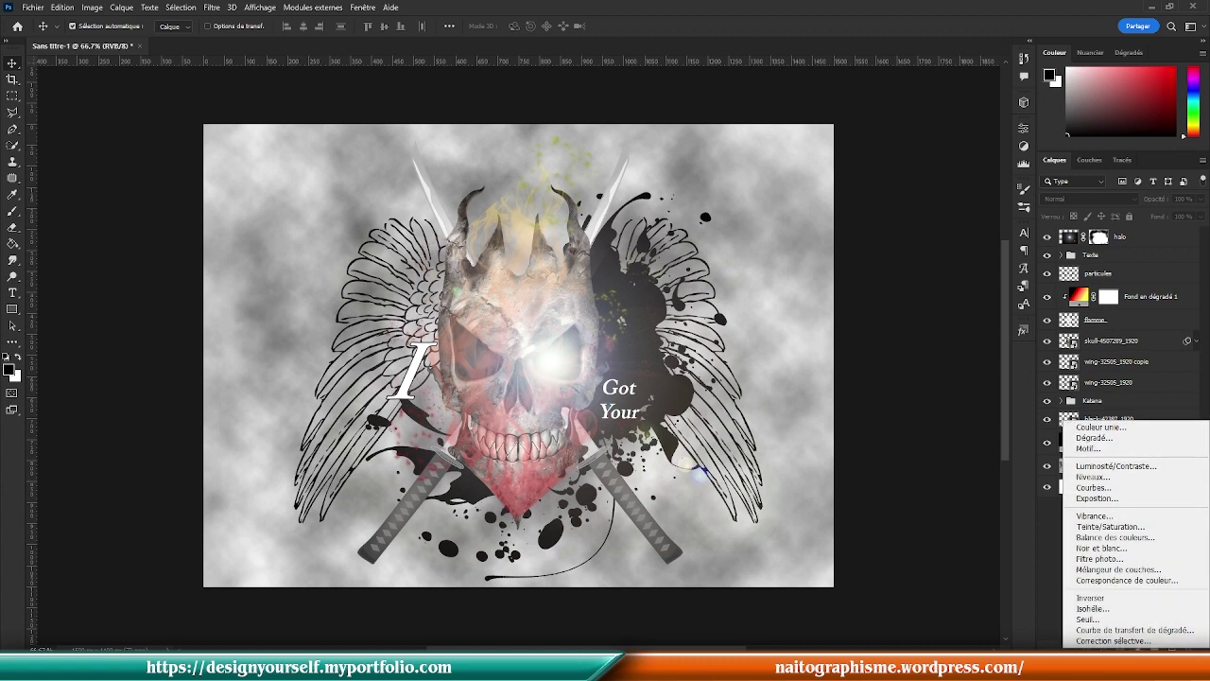
pyautogui.click(1130, 635)
pyautogui.click(923, 169)
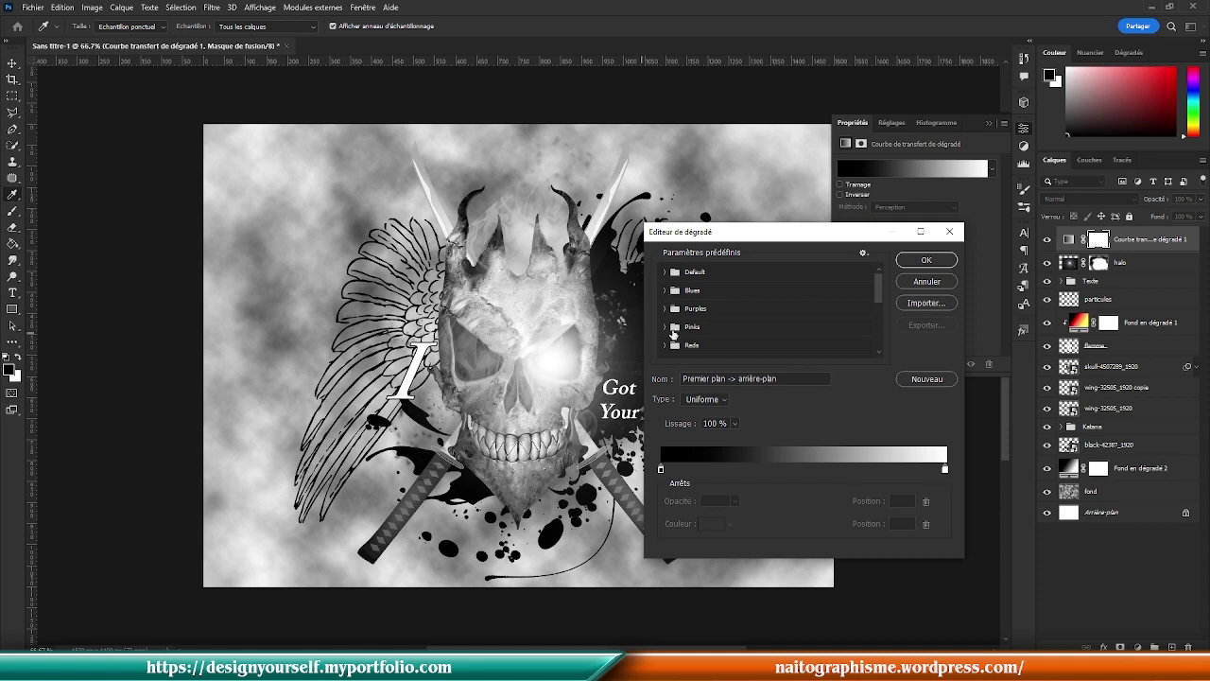
pyautogui.scroll(-3, 673, 327)
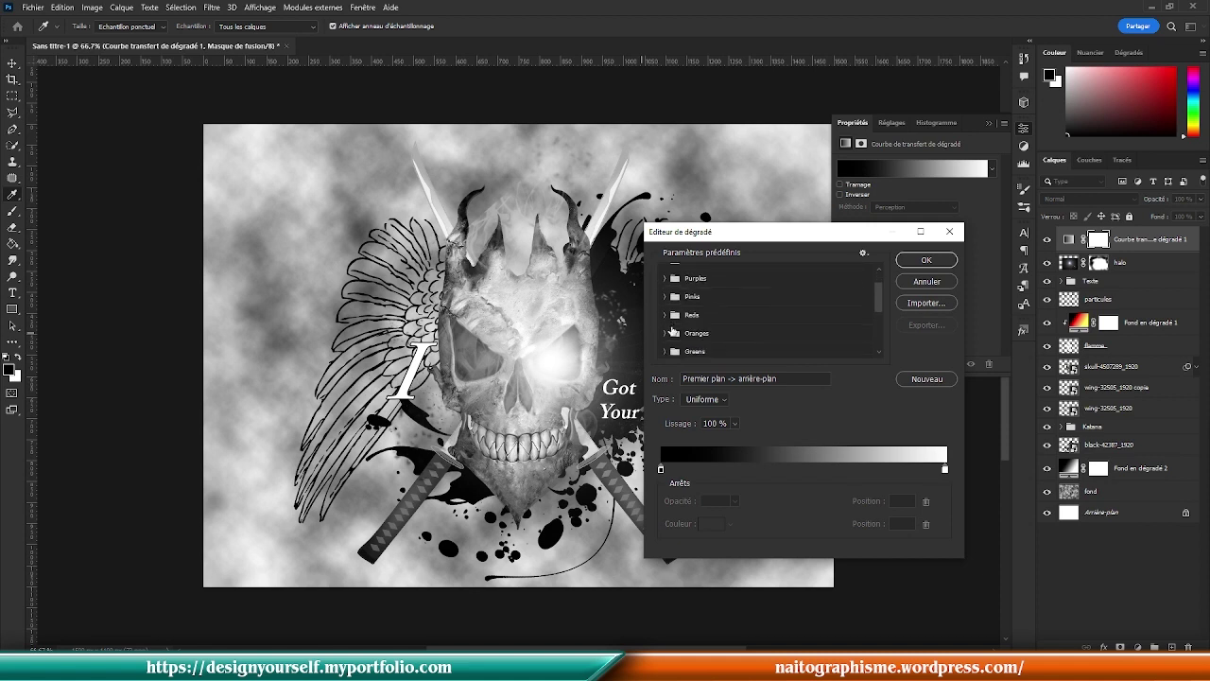
pyautogui.click(665, 329)
pyautogui.scroll(-1, 775, 301)
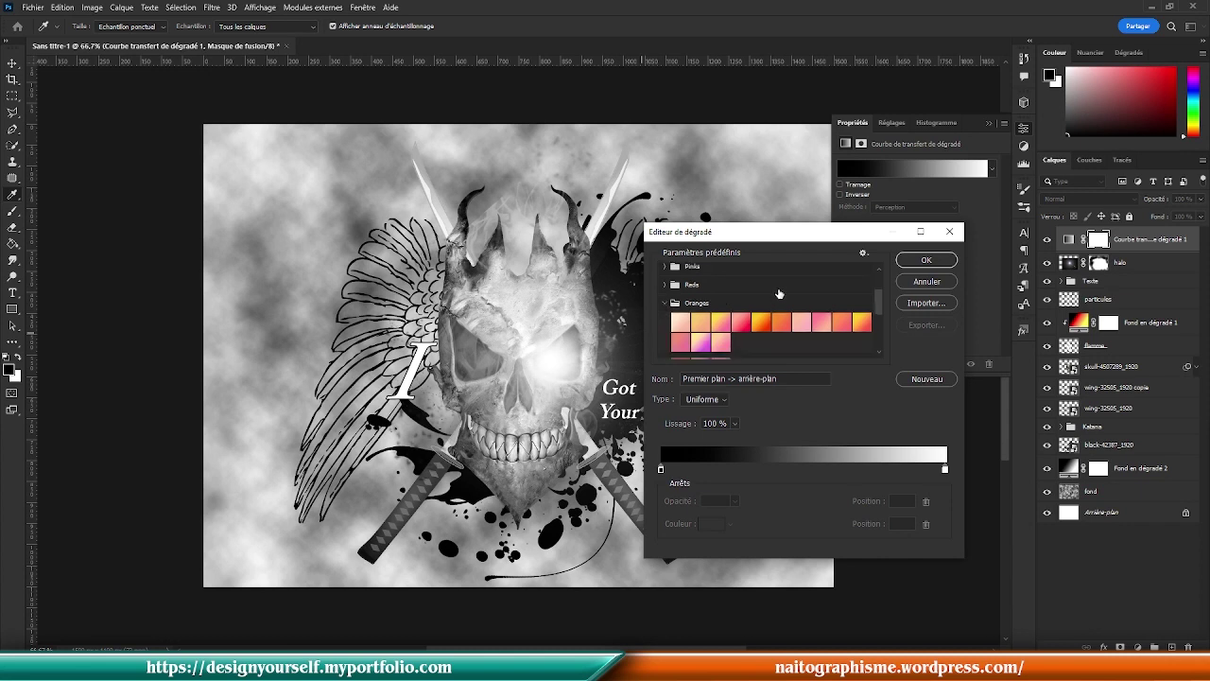
pyautogui.click(781, 303)
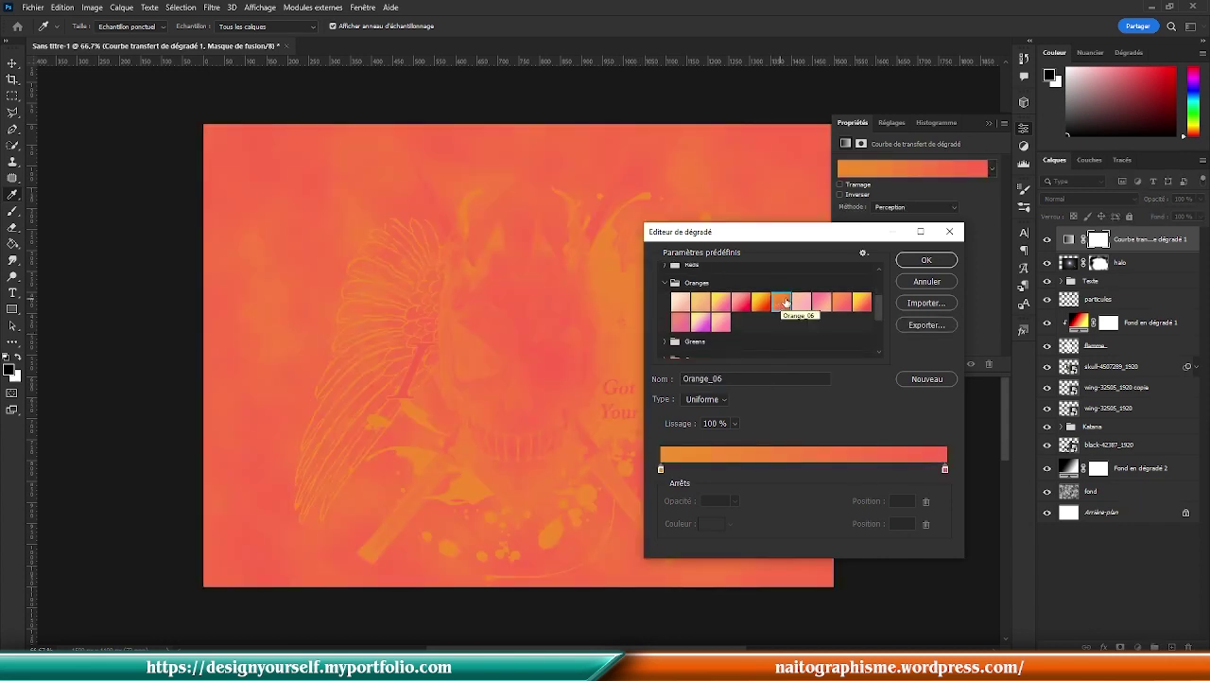
pyautogui.click(761, 300)
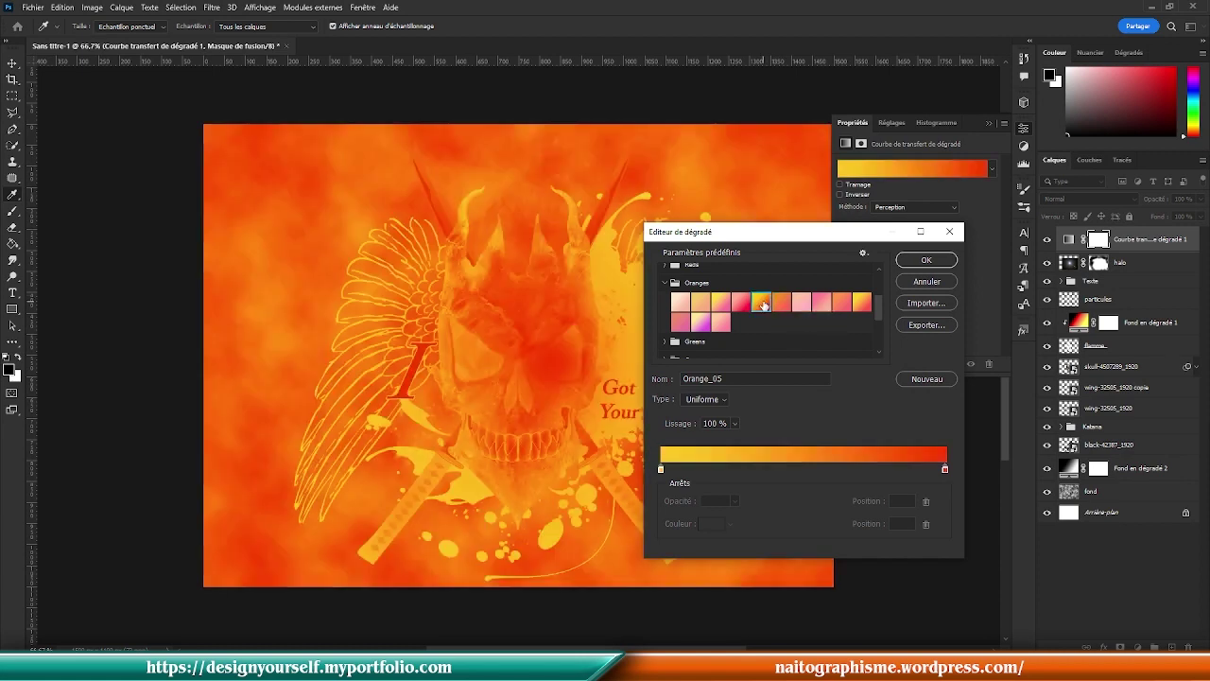
pyautogui.click(924, 260)
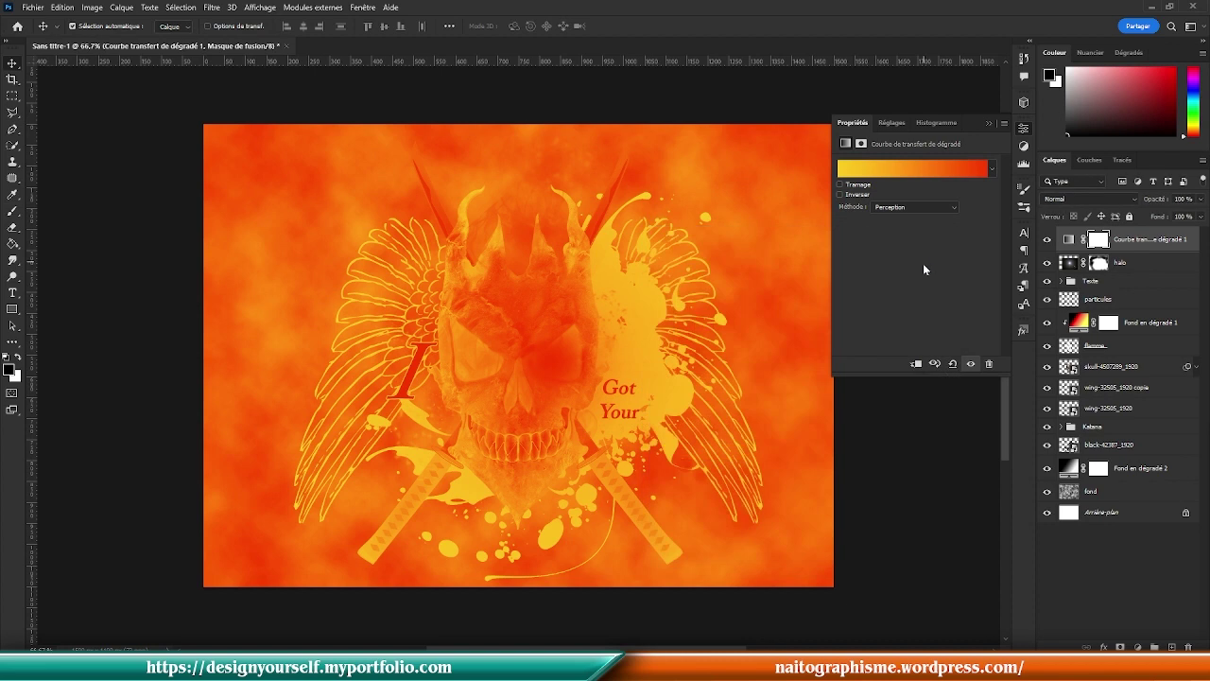
# Step: Set the gradient map layer's blend mode to Lumière tamisée and its opacity to 40 %
pyautogui.click(1087, 199)
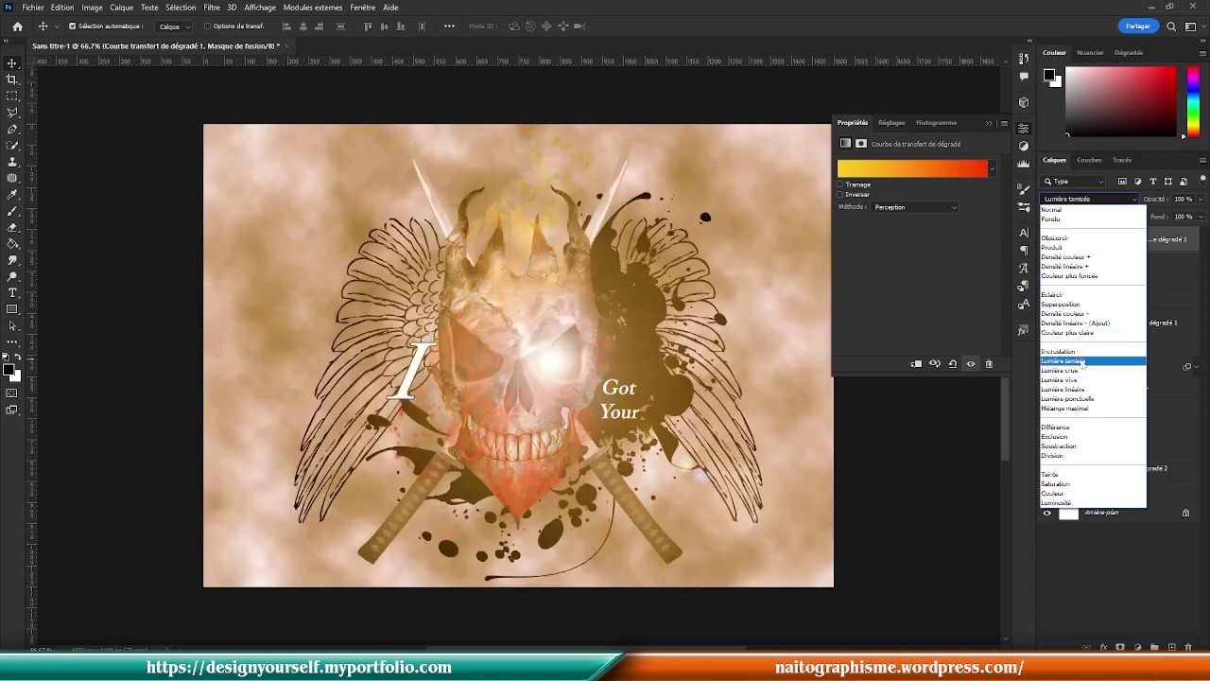
pyautogui.click(1082, 361)
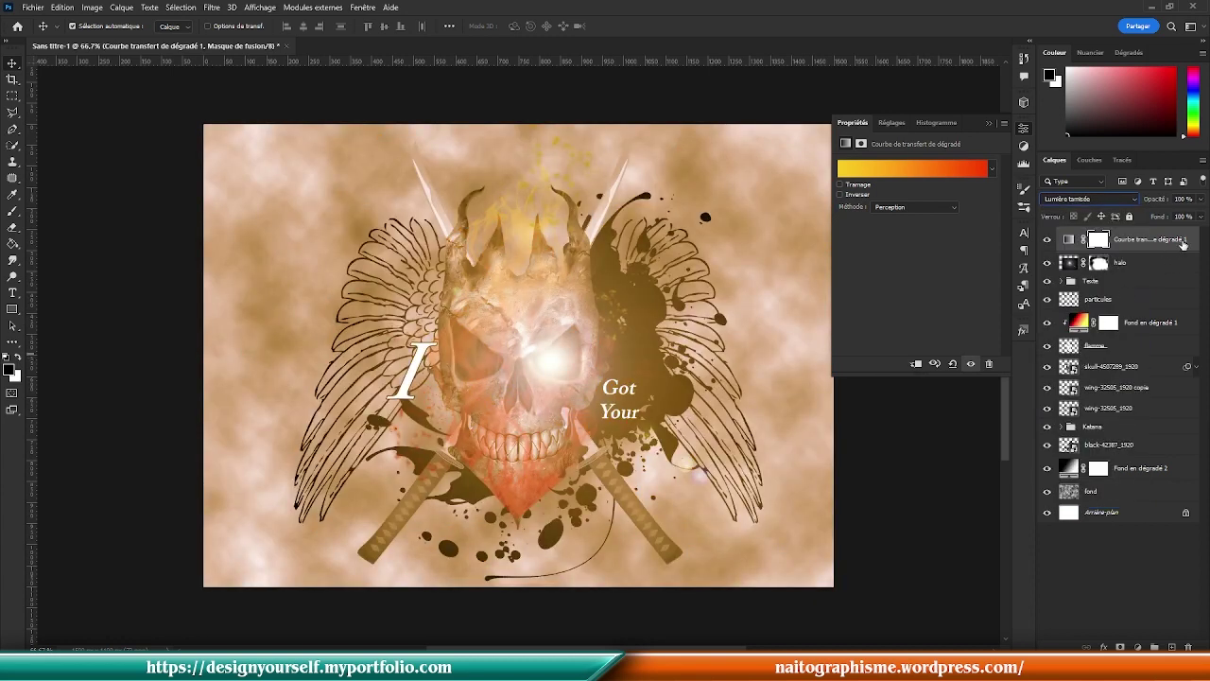
pyautogui.click(1182, 198)
pyautogui.write('40')
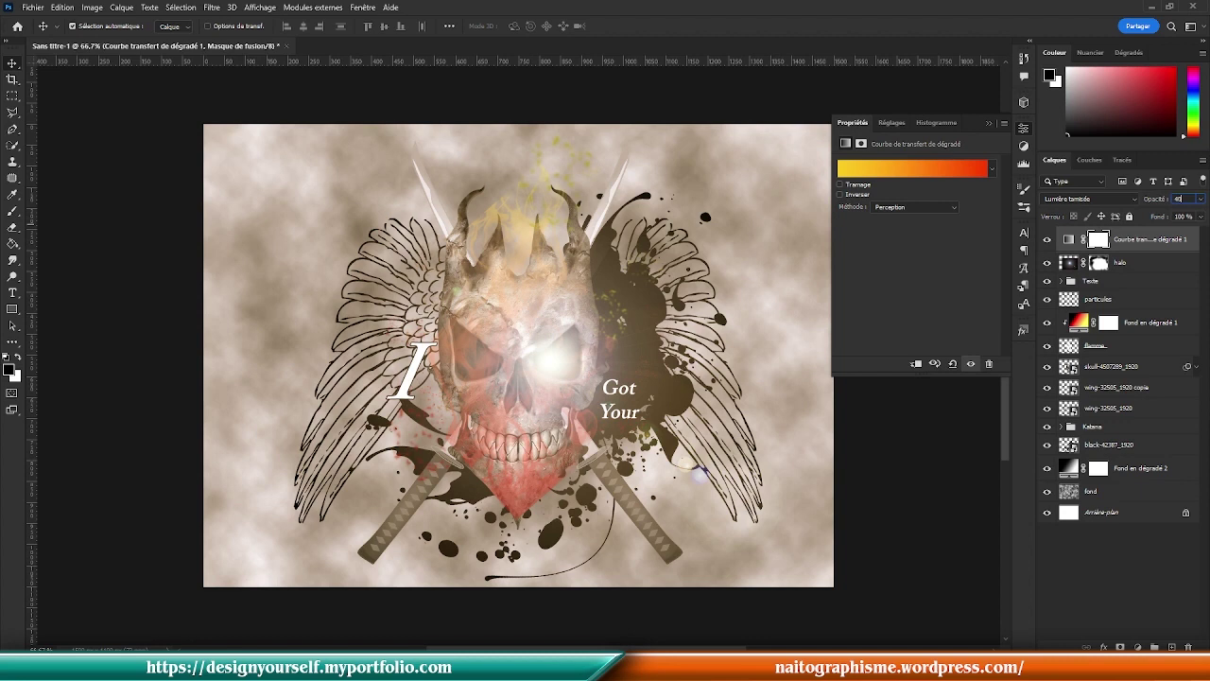
pyautogui.click(1025, 130)
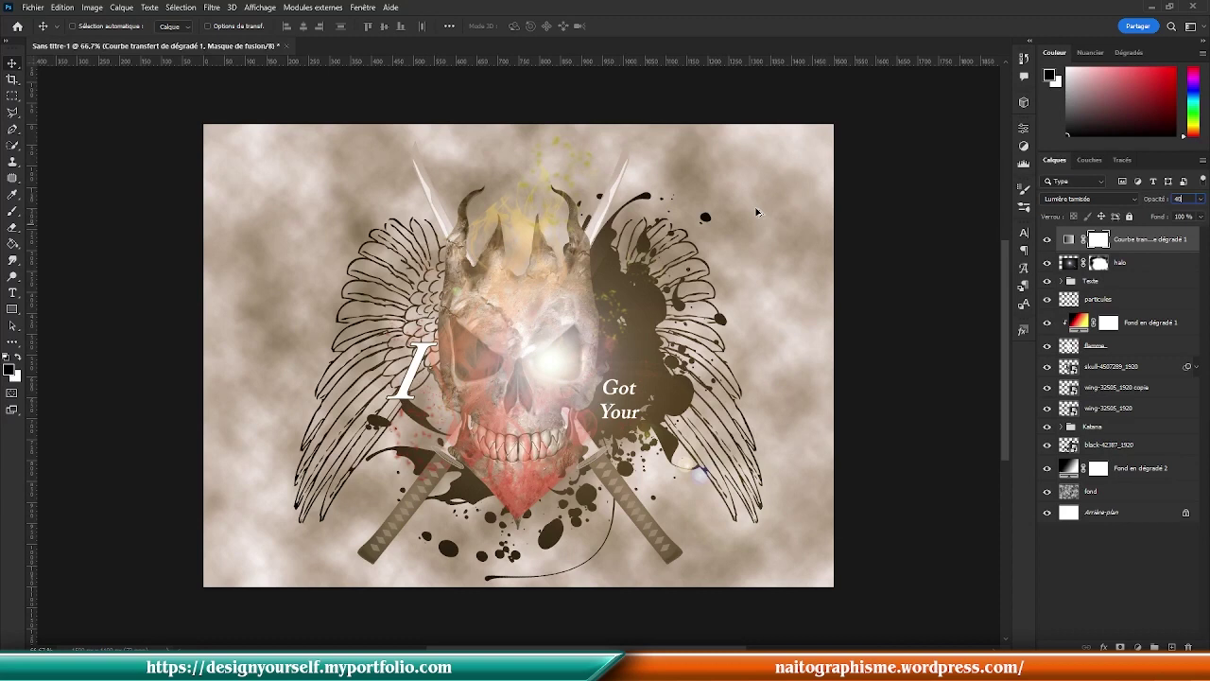
# Step: Stamp all visible layers into a new top layer and rename it Fusion 1 -cr
pyautogui.hotkey('ctrl', 'shift', 'alt', 'e')
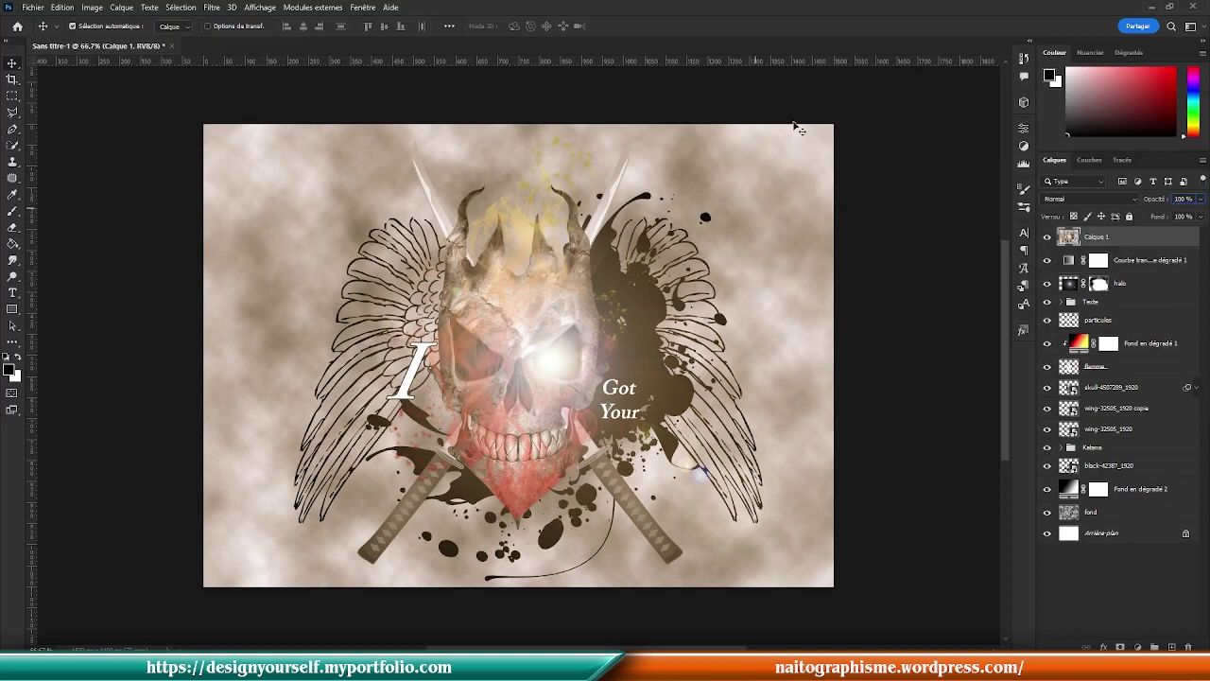
pyautogui.press('Return')
pyautogui.doubleClick(1095, 238)
pyautogui.write('Fusion 1 -cr')
pyautogui.press('Return')
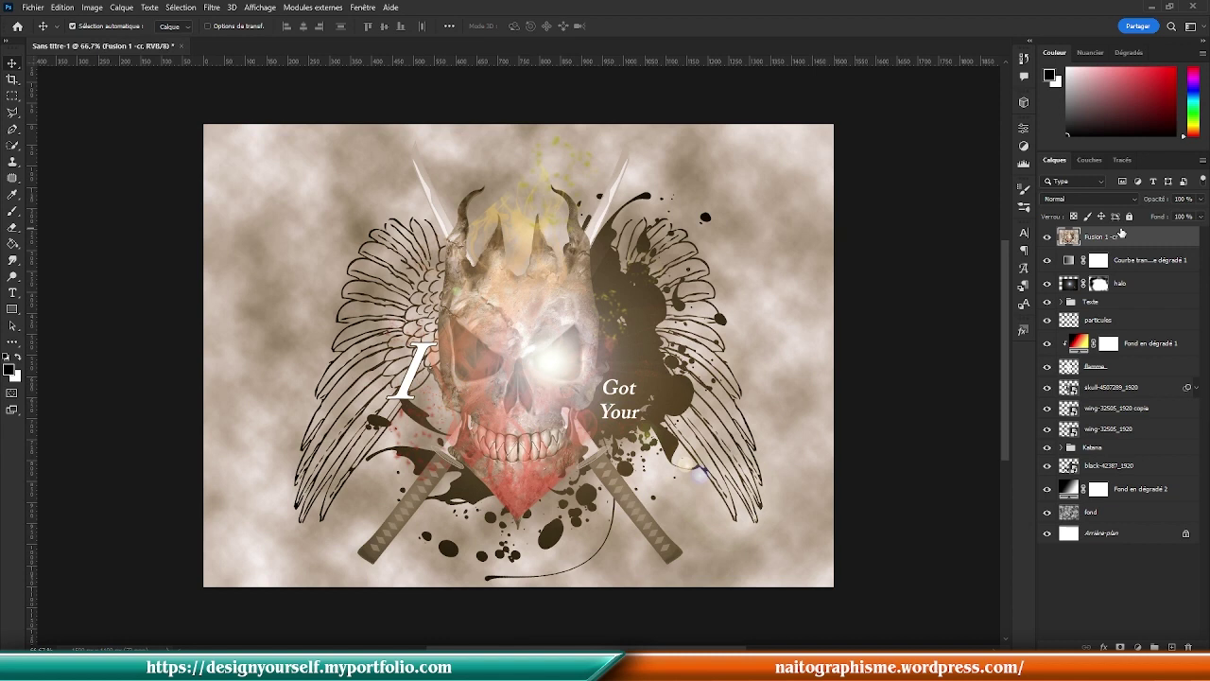
# Step: Start the Camera Raw filter on the Fusion 1 -cr layer and set temperature +7, tint -9 and exposure -0.55
pyautogui.click(212, 7)
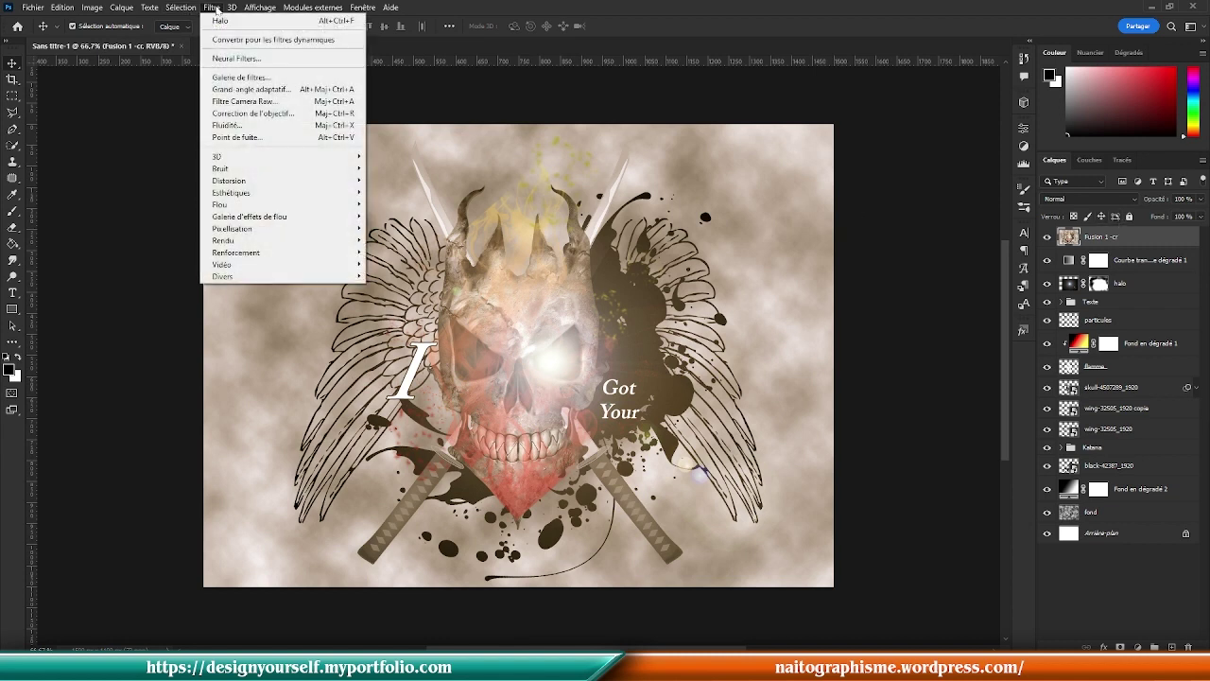
pyautogui.click(273, 102)
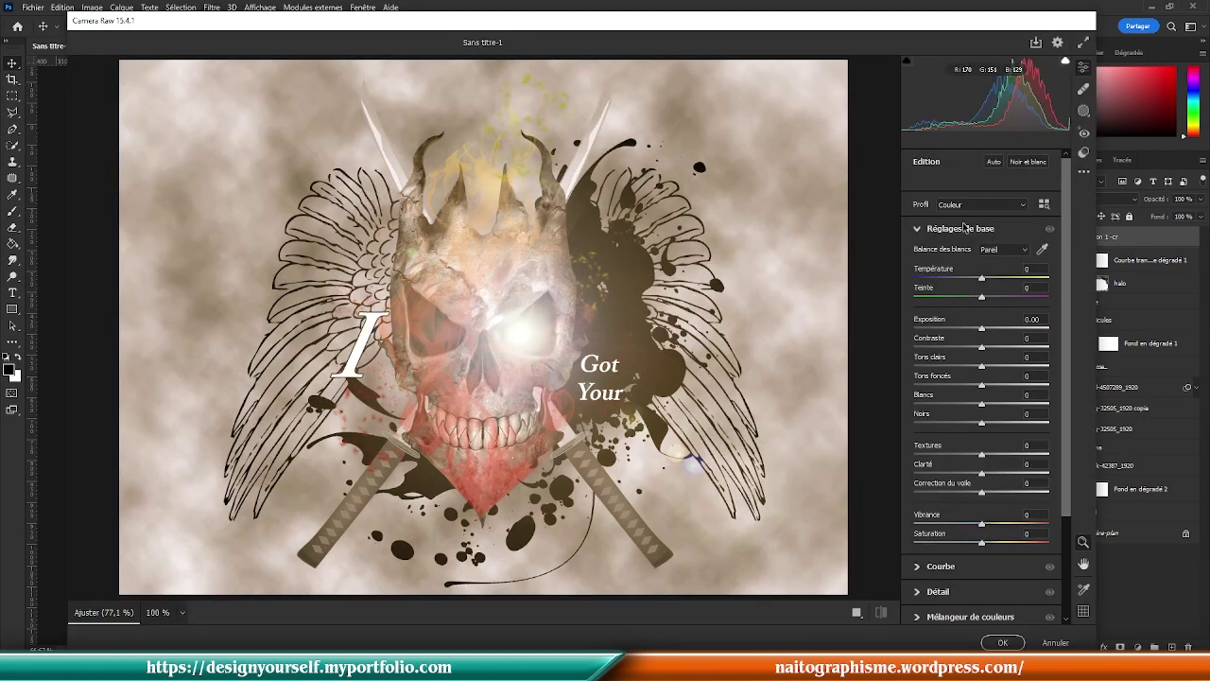
pyautogui.moveTo(982, 283); pyautogui.dragTo(974, 331)
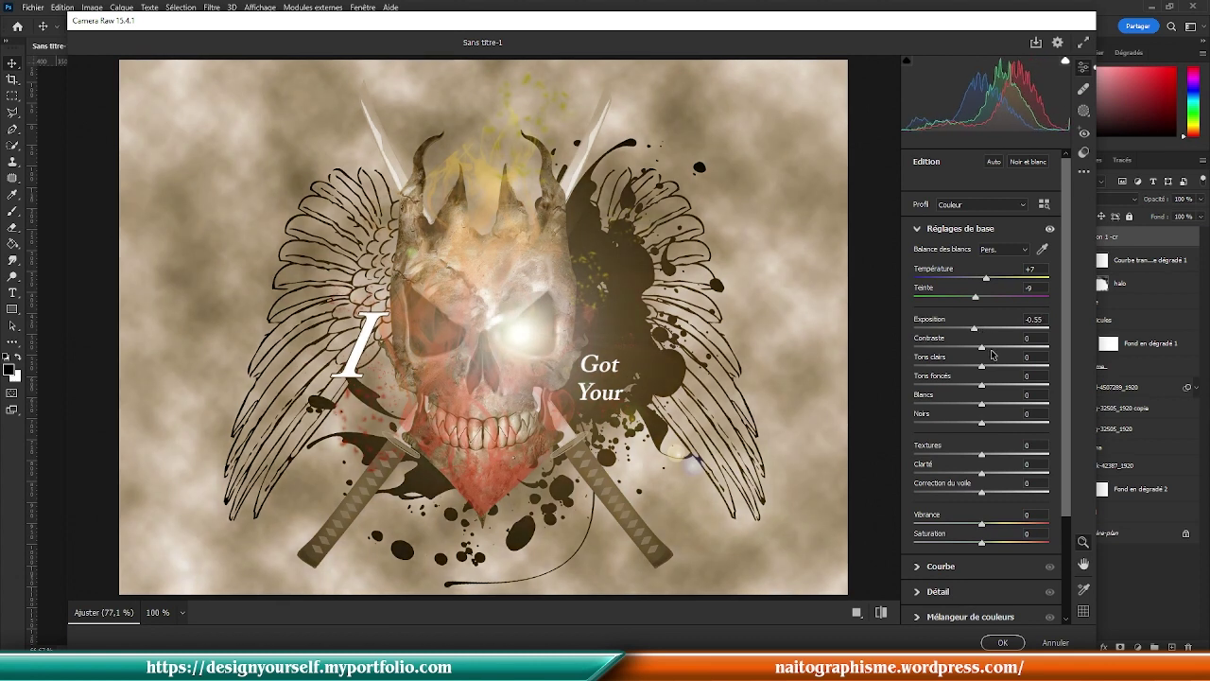
# Step: Set contrast +3, highlights -6, shadows +6, whites -9, blacks +8, texture +8, clarity -7 and dehaze +10
pyautogui.moveTo(982, 351); pyautogui.dragTo(986, 458)
pyautogui.moveTo(984, 479); pyautogui.dragTo(991, 496)
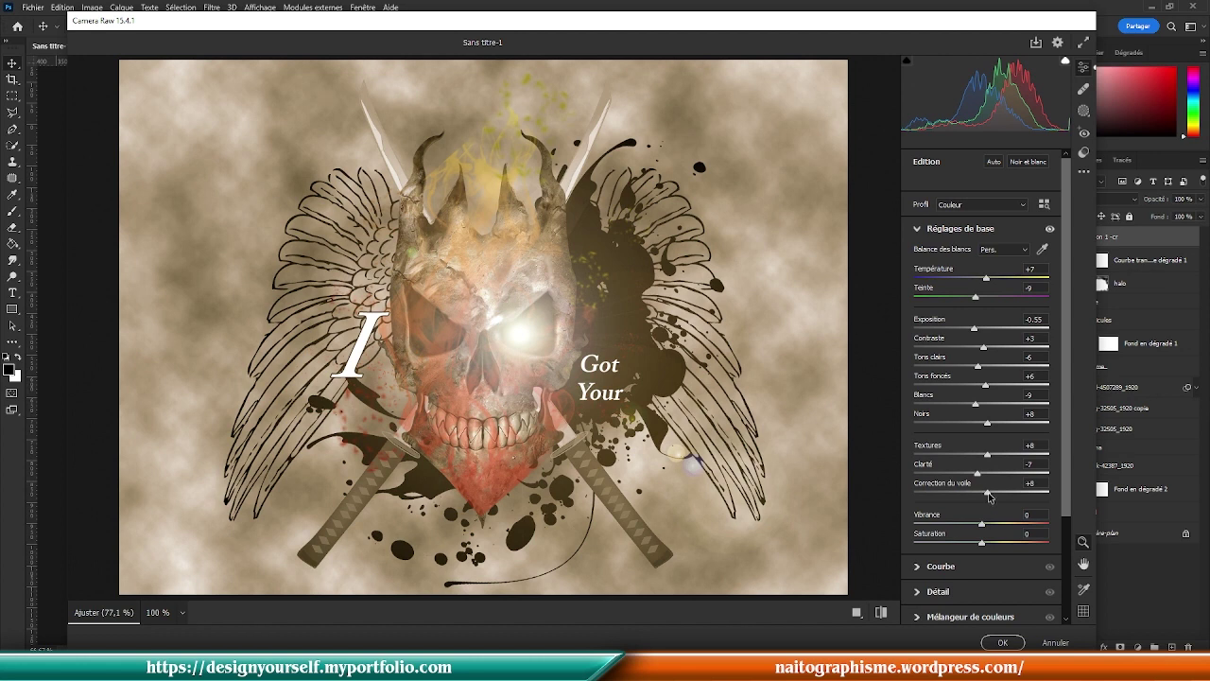
pyautogui.scroll(-3, 986, 474)
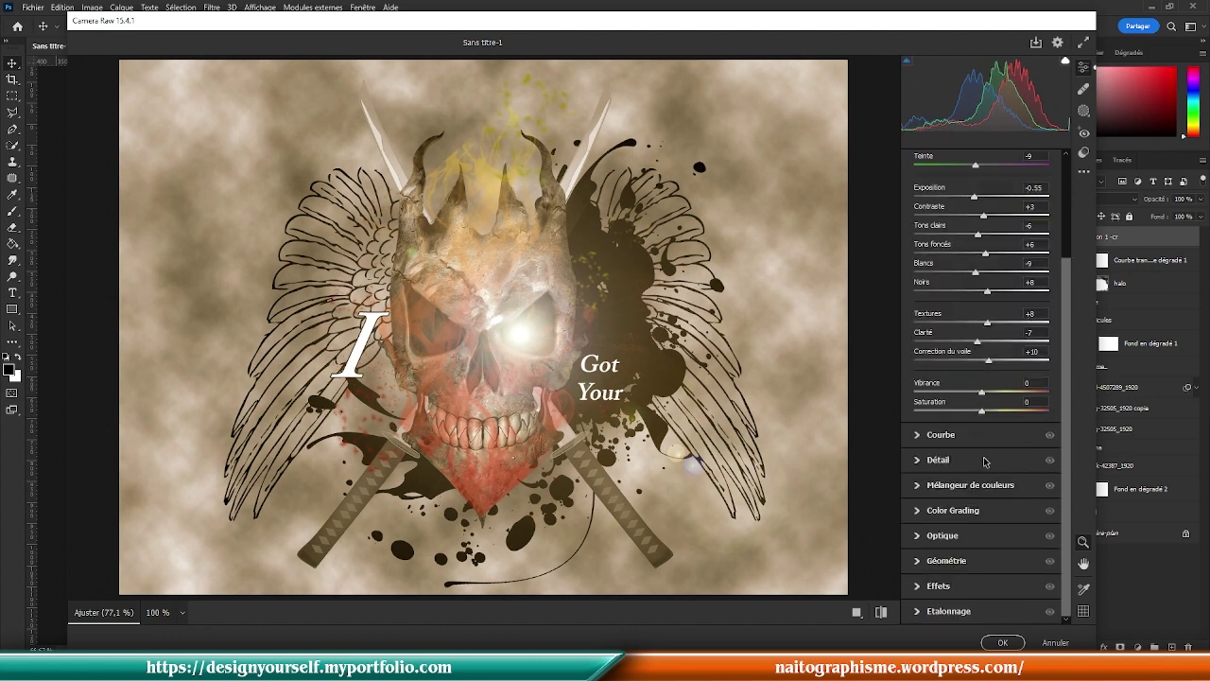
# Step: Set vibrance to +17, saturation to +12 and vignetting to -84, and apply the Camera Raw filter
pyautogui.moveTo(981, 394)
pyautogui.mouseDown()
pyautogui.moveTo(994, 395)
pyautogui.moveTo(989, 413)
pyautogui.mouseUp()
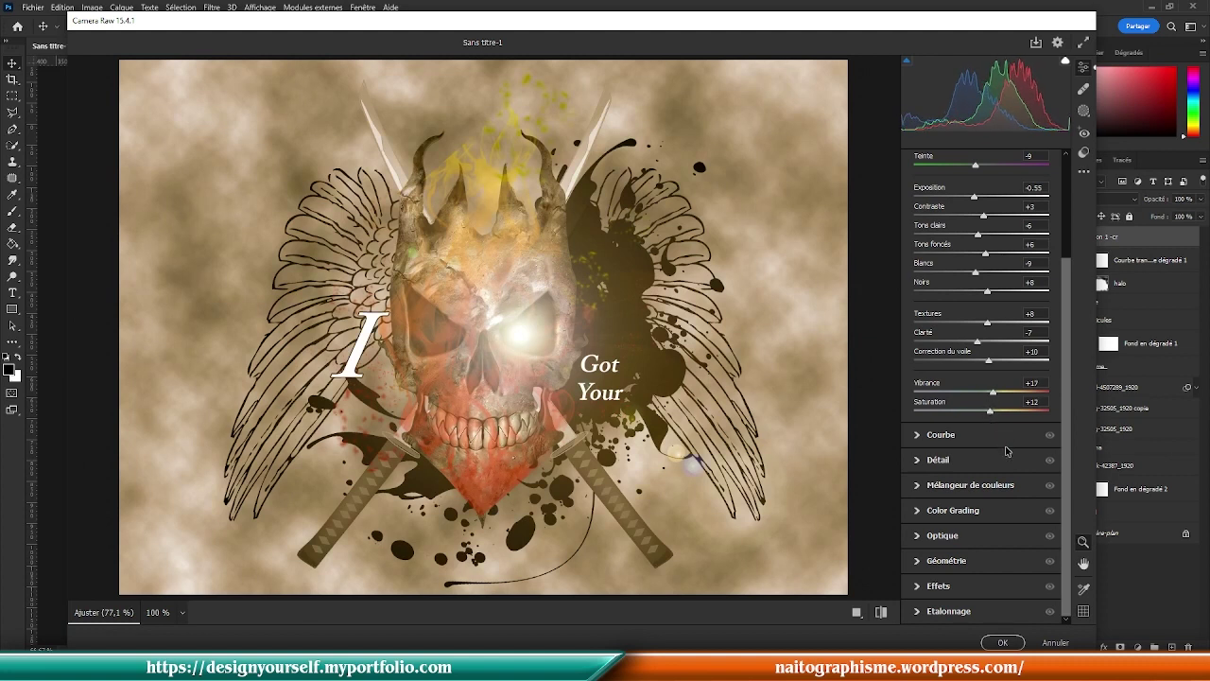
pyautogui.click(917, 587)
pyautogui.moveTo(981, 463); pyautogui.dragTo(924, 467)
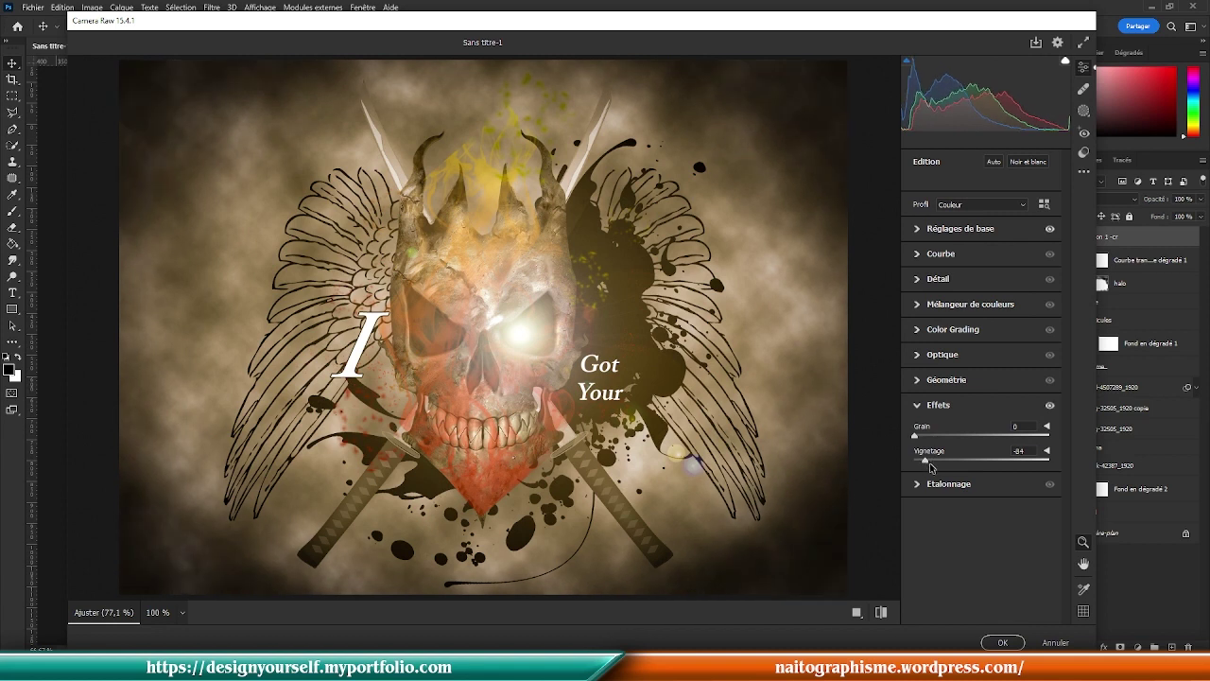
pyautogui.click(1004, 642)
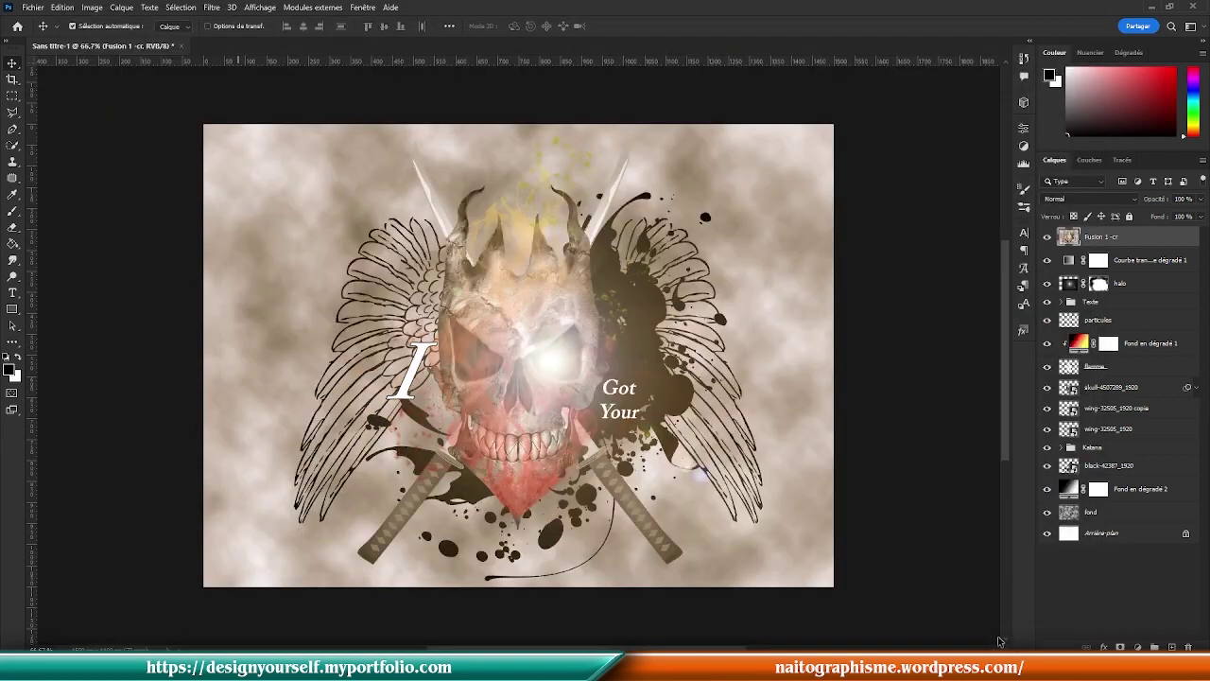
# Step: Set the Fusion 1 -cr layer's blend mode to Produit
pyautogui.click(1087, 199)
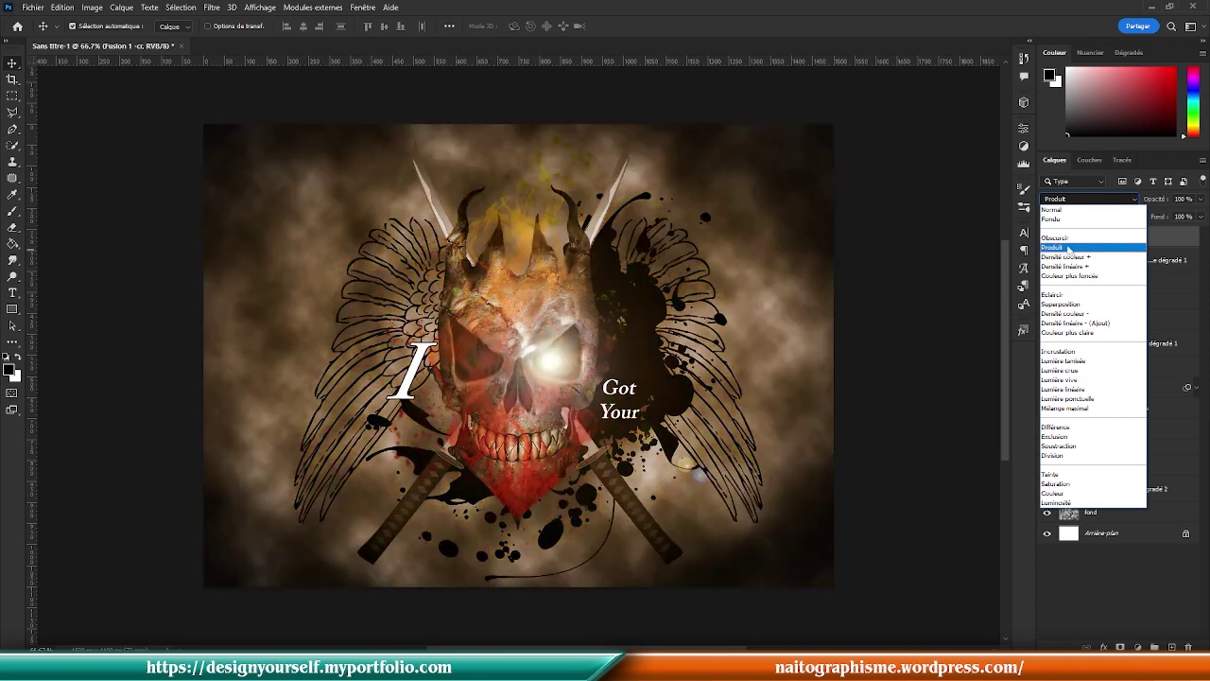
pyautogui.click(1069, 248)
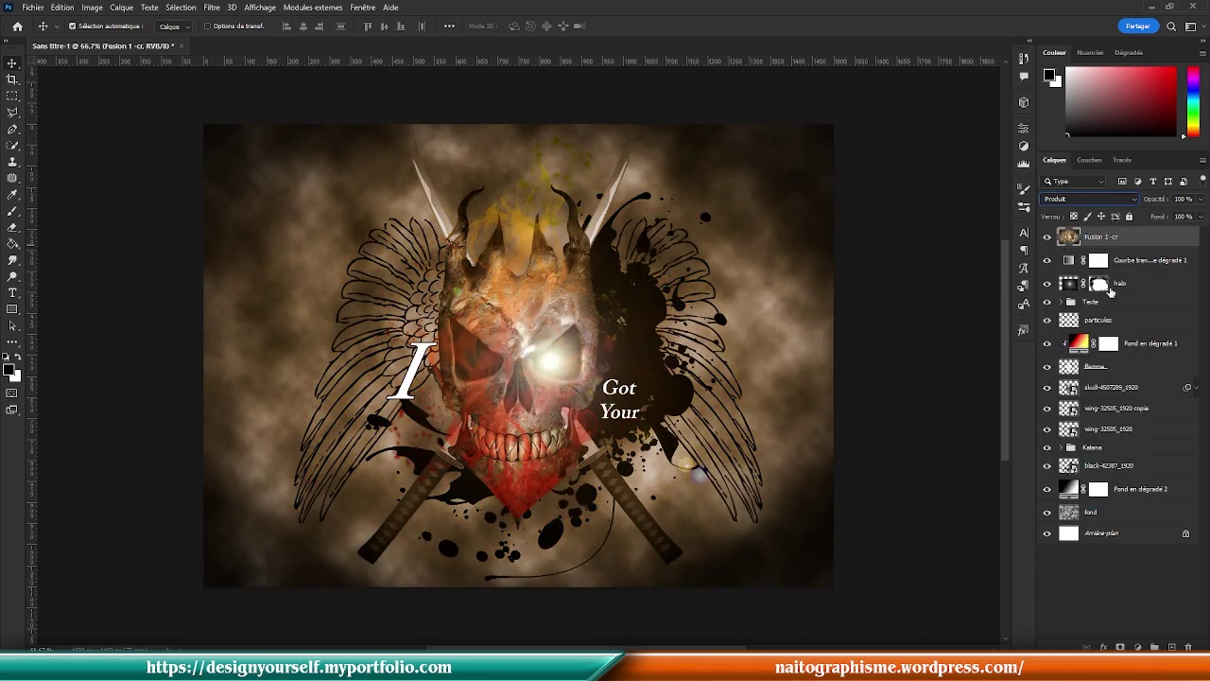